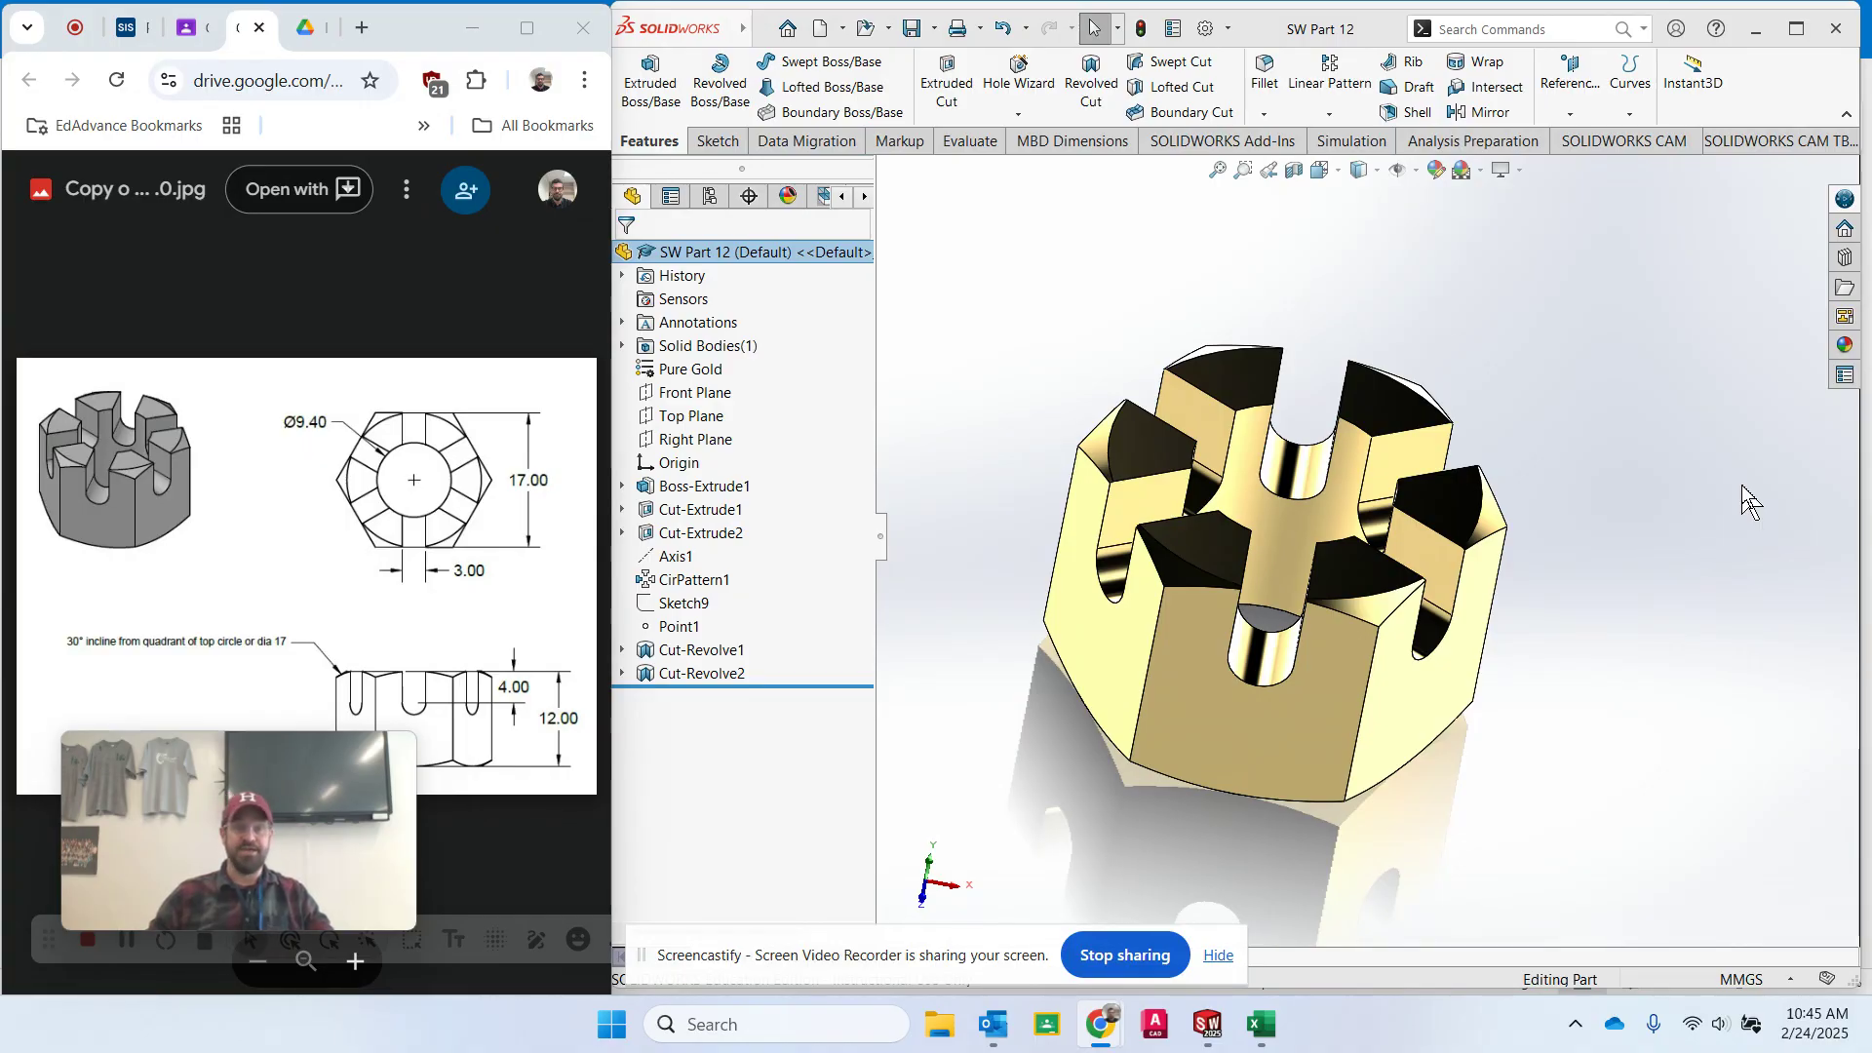
pyautogui.moveTo(312, 772)
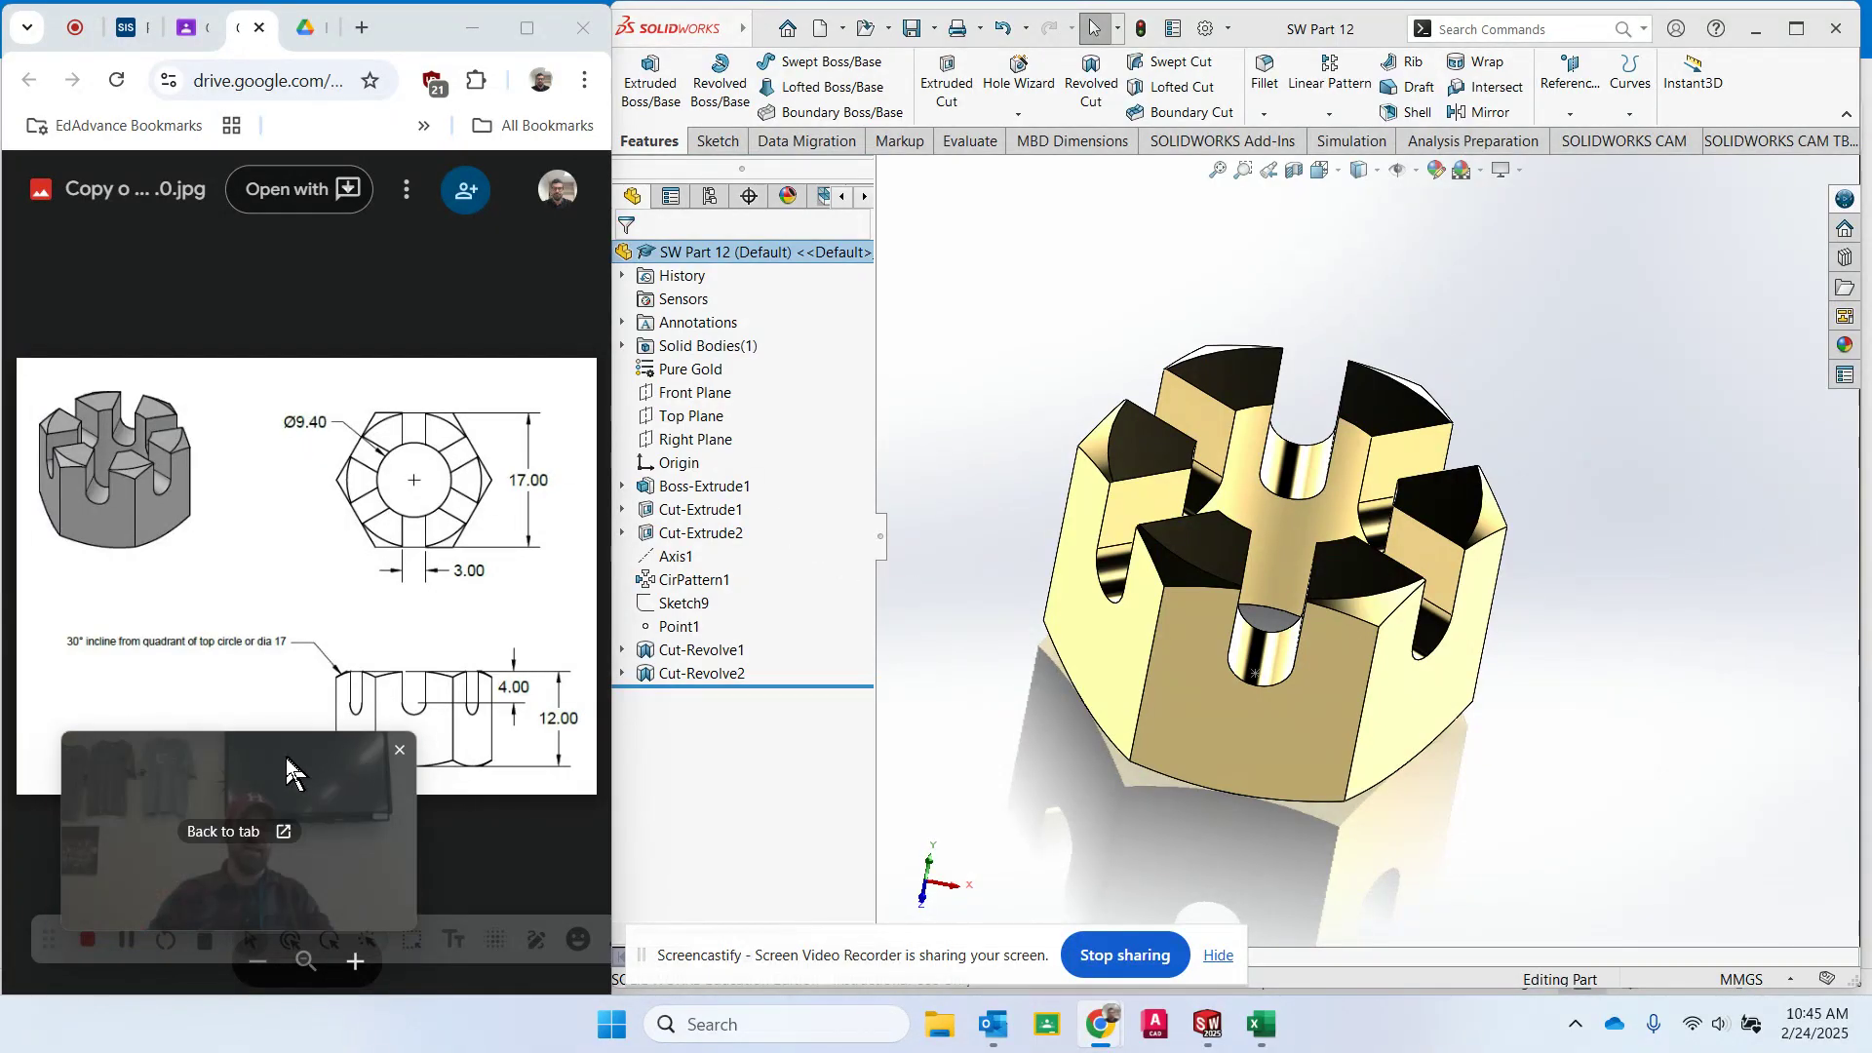
pyautogui.moveTo(293, 771); pyautogui.dragTo(252, 812)
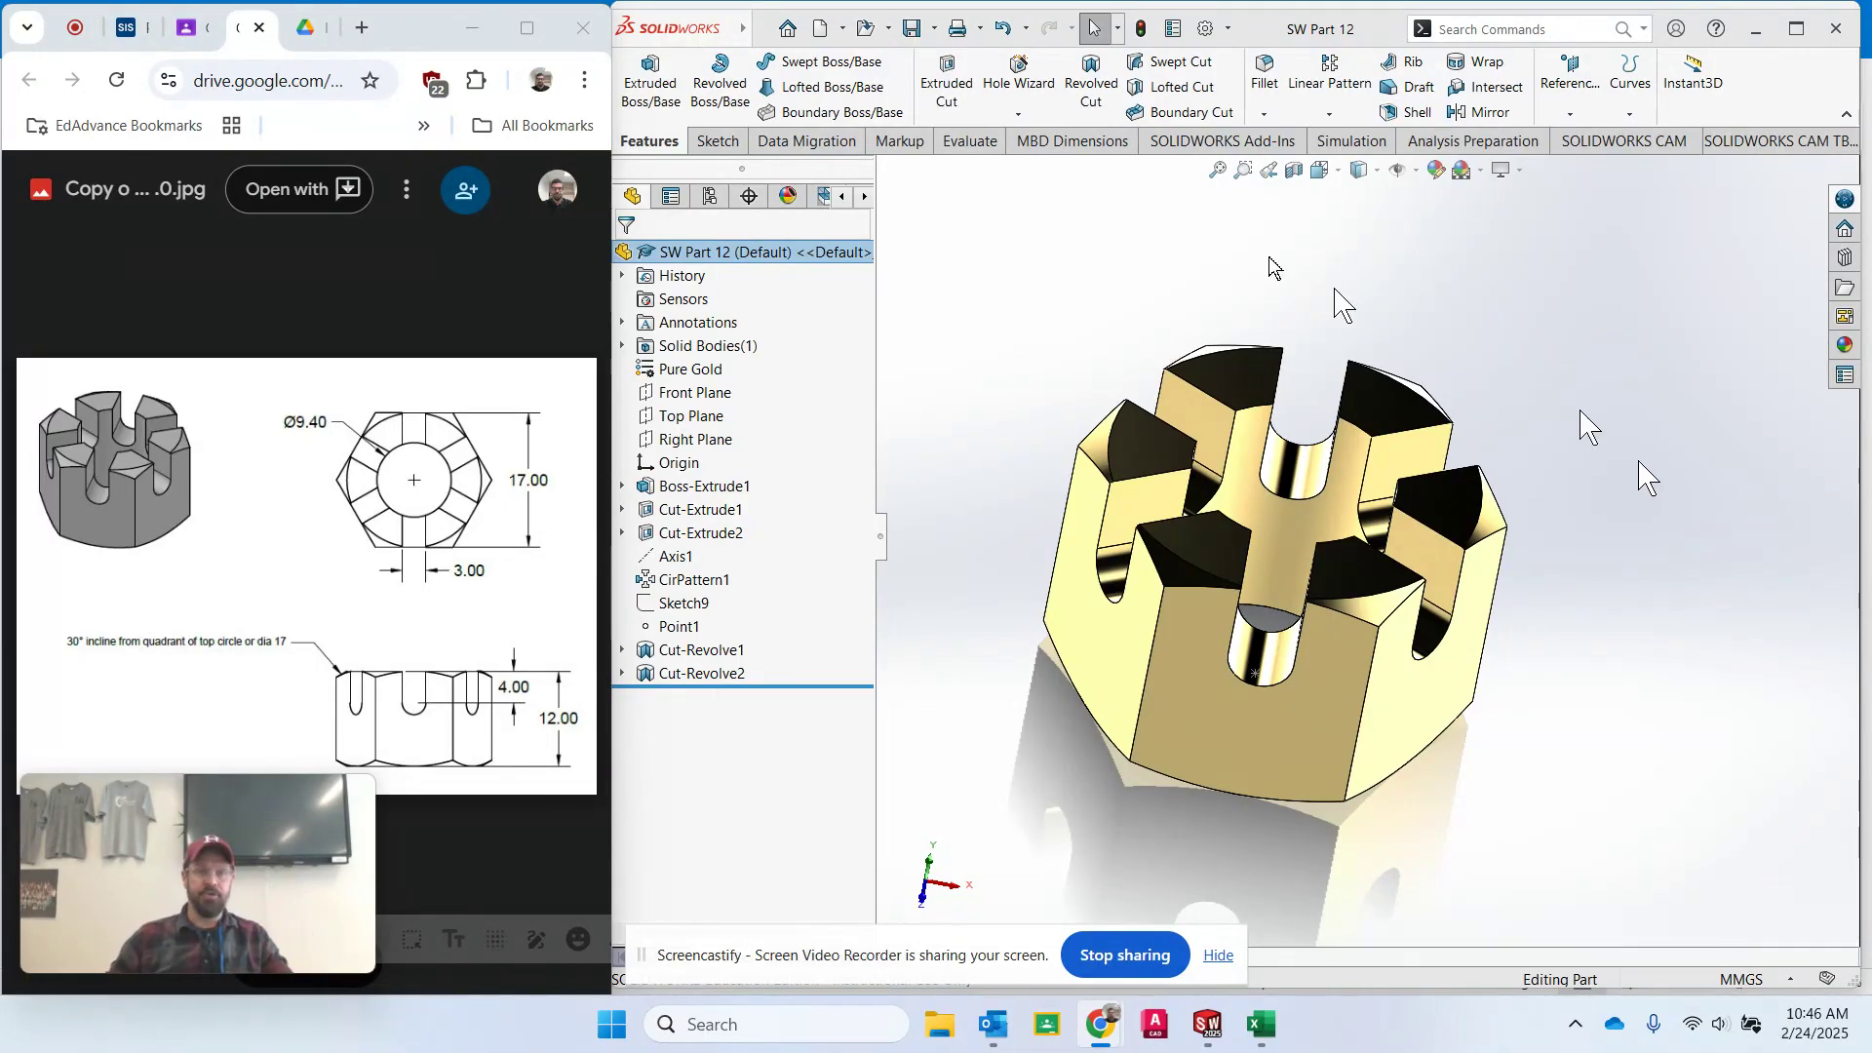
# - Open the part's existing drawing from the part and fit the sheet to the window
pyautogui.click(845, 29)
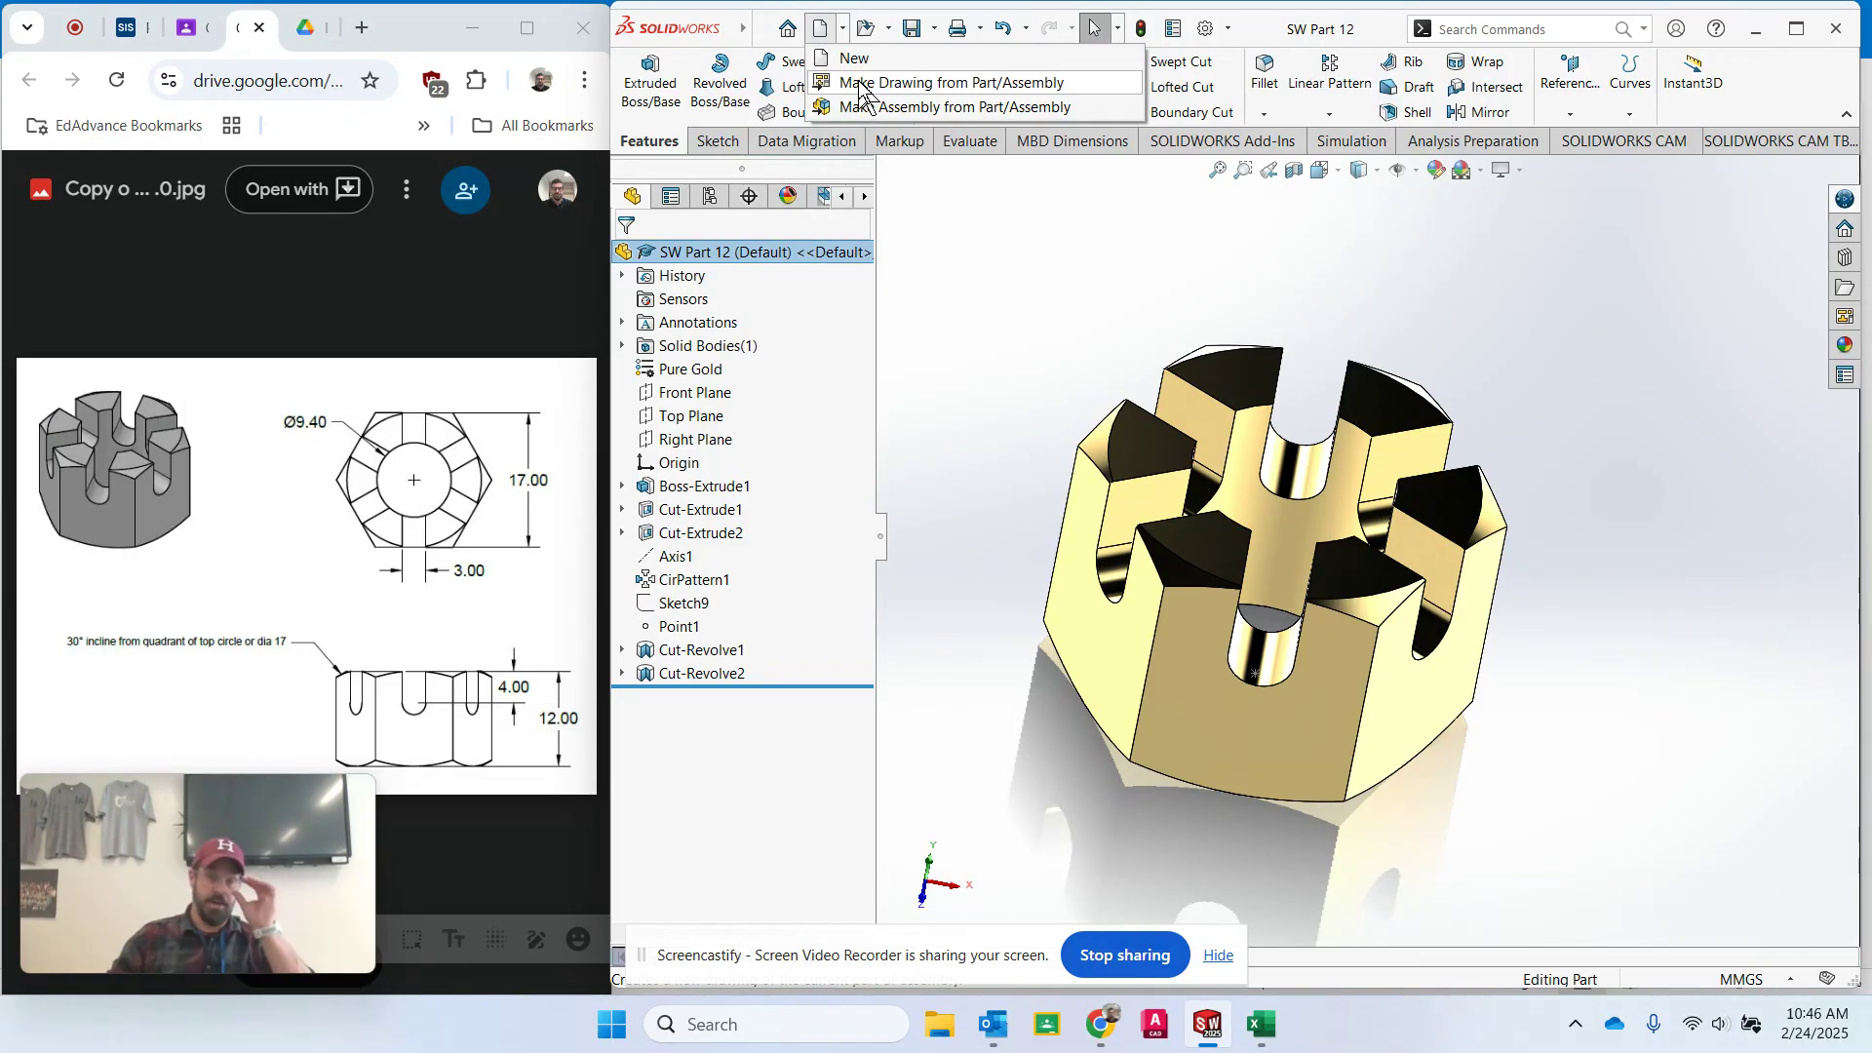
pyautogui.click(951, 83)
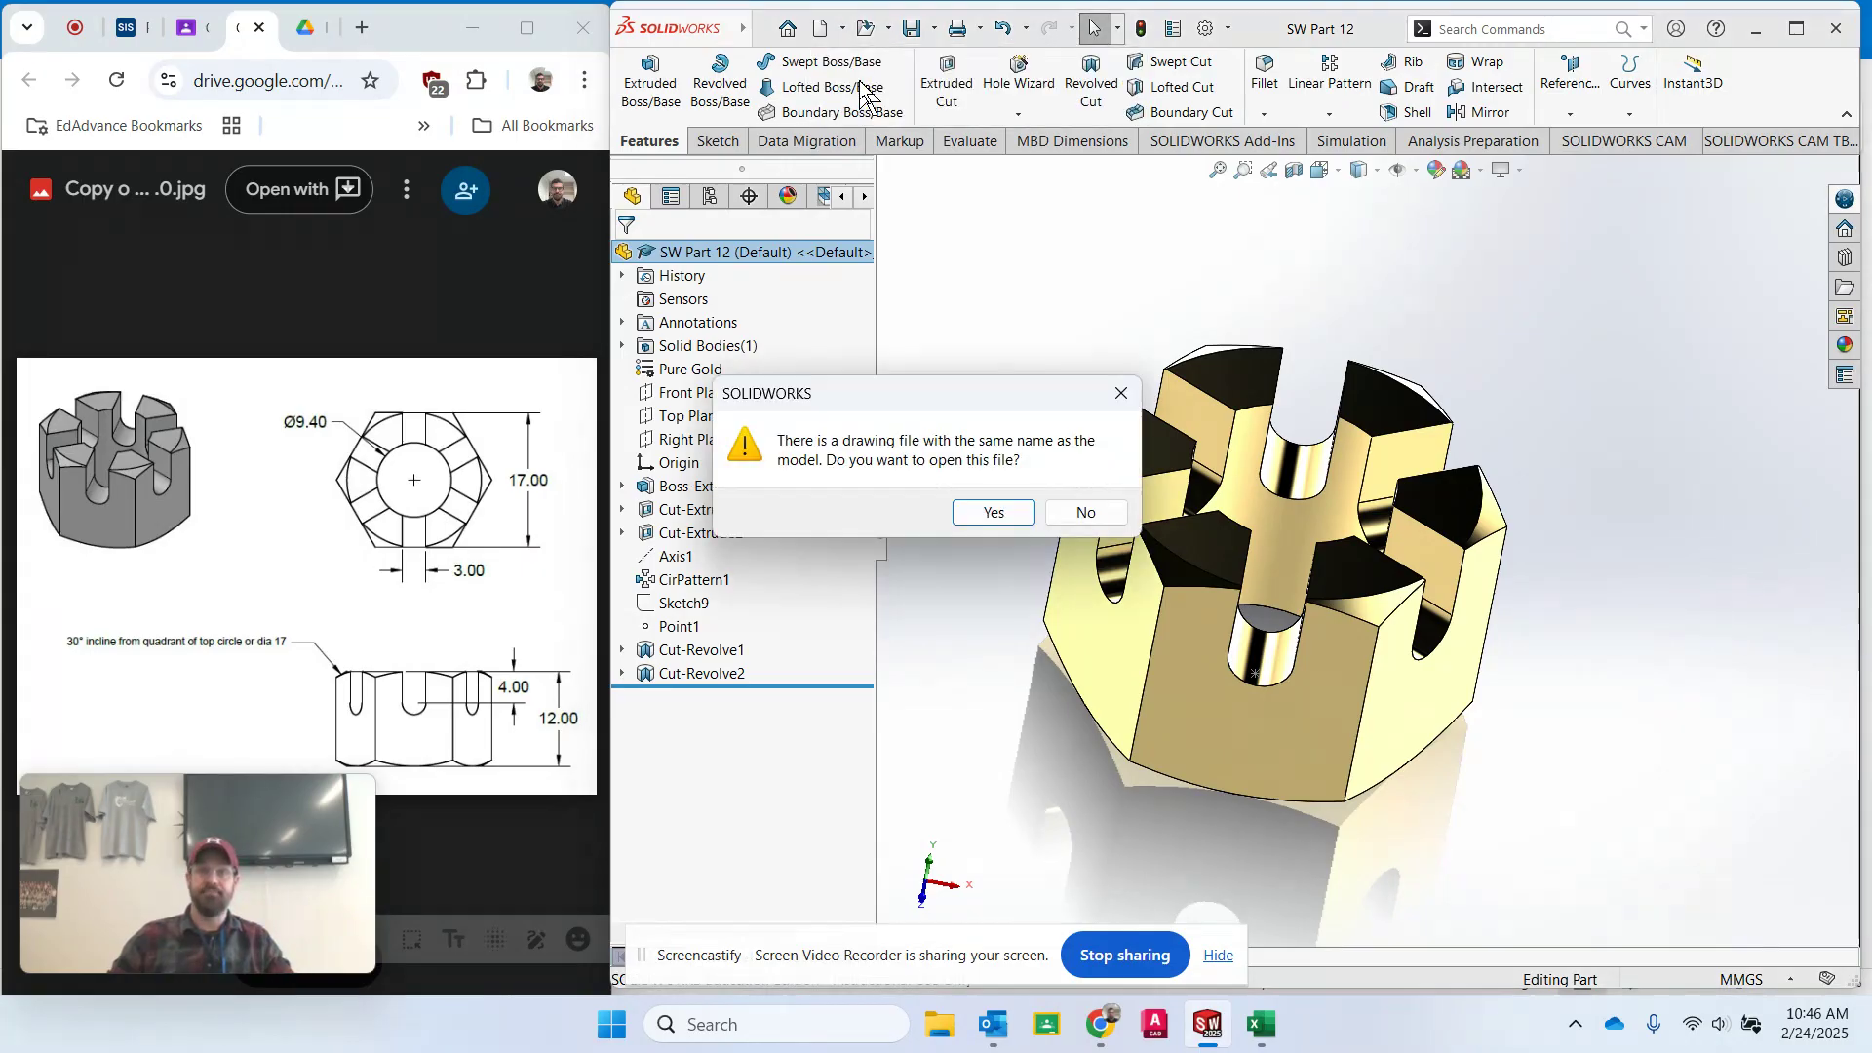
pyautogui.click(1003, 515)
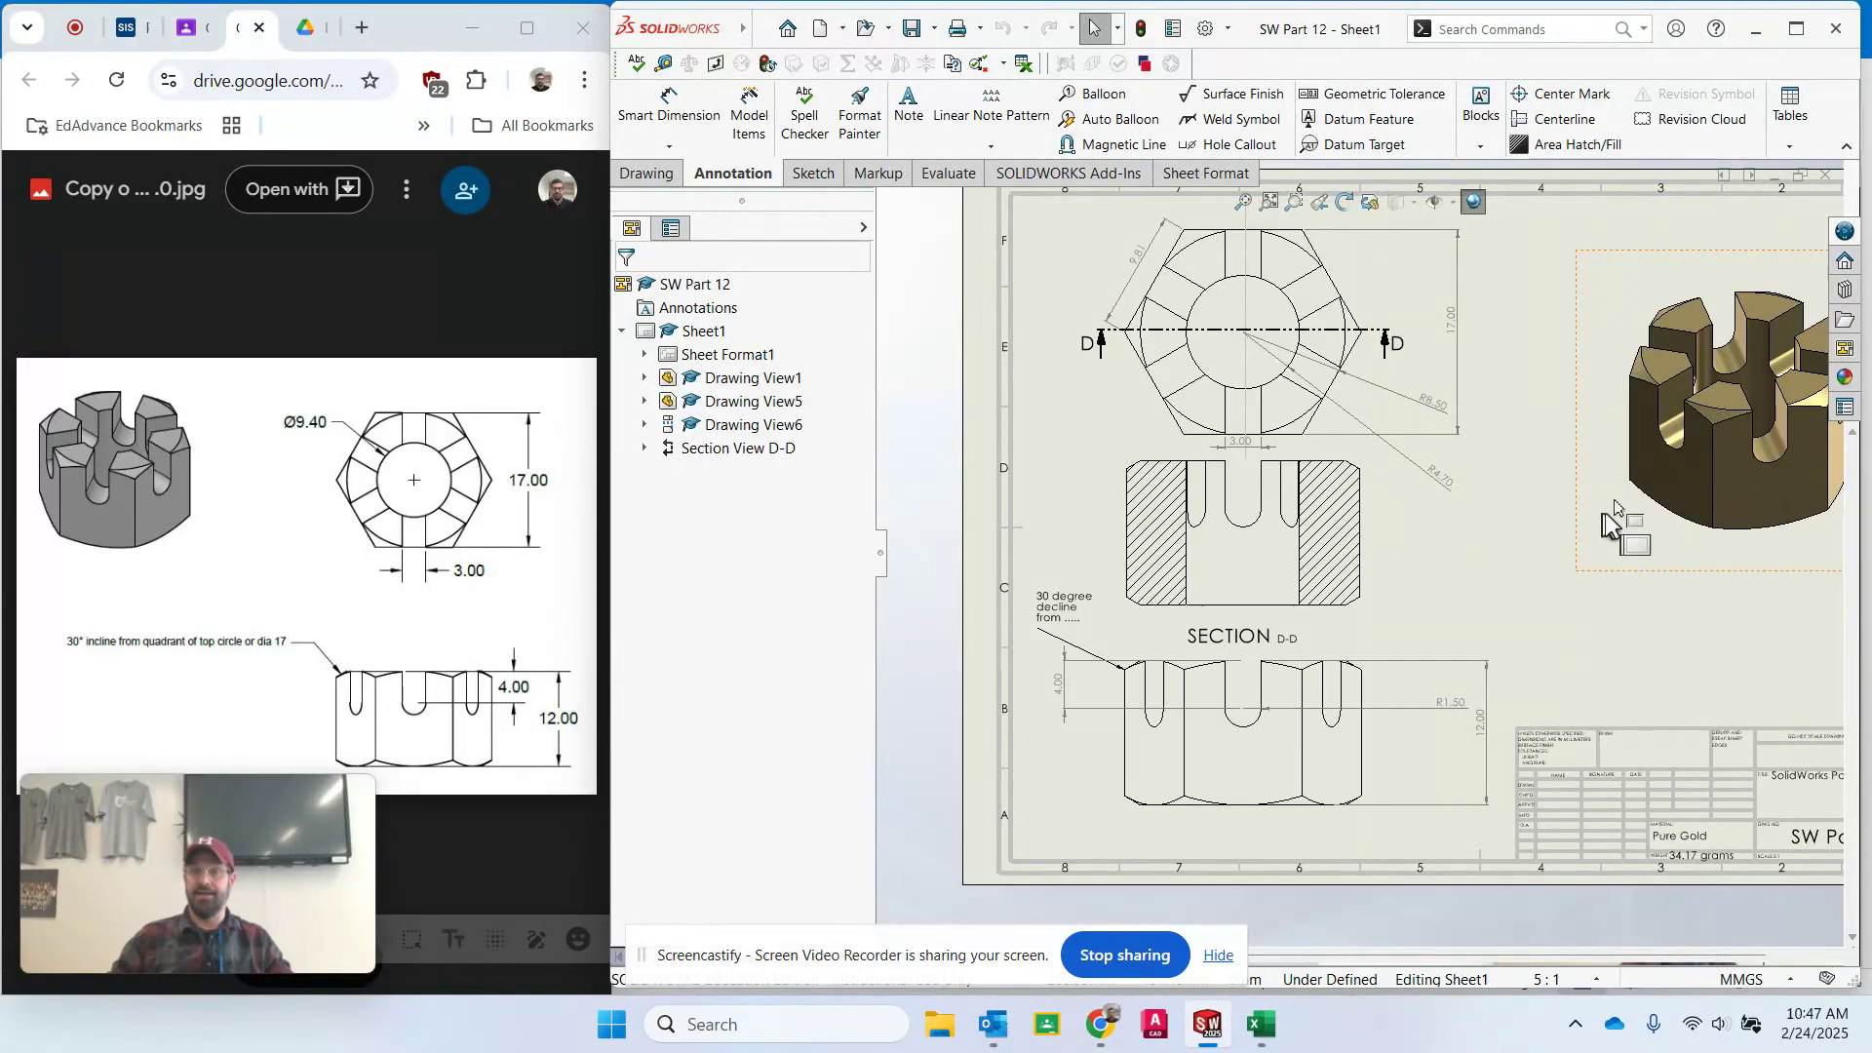
pyautogui.press('f')
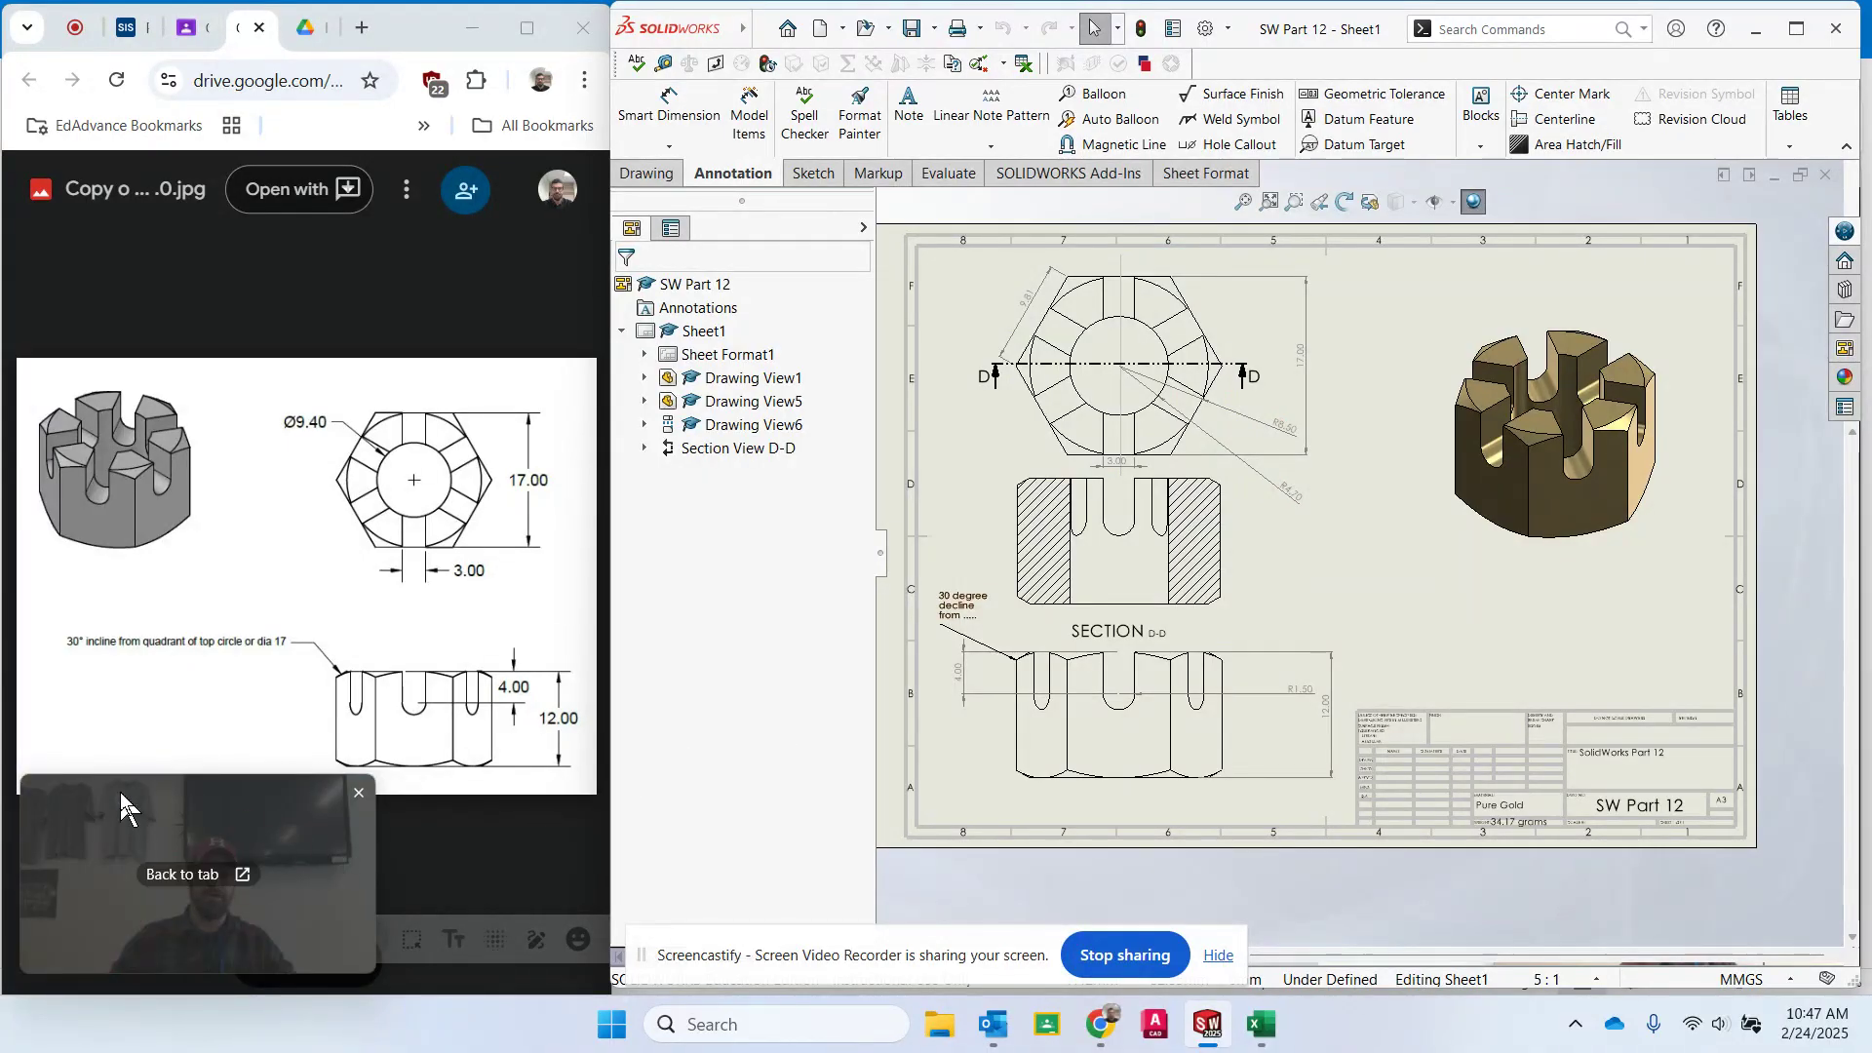
pyautogui.moveTo(120, 793); pyautogui.dragTo(108, 704)
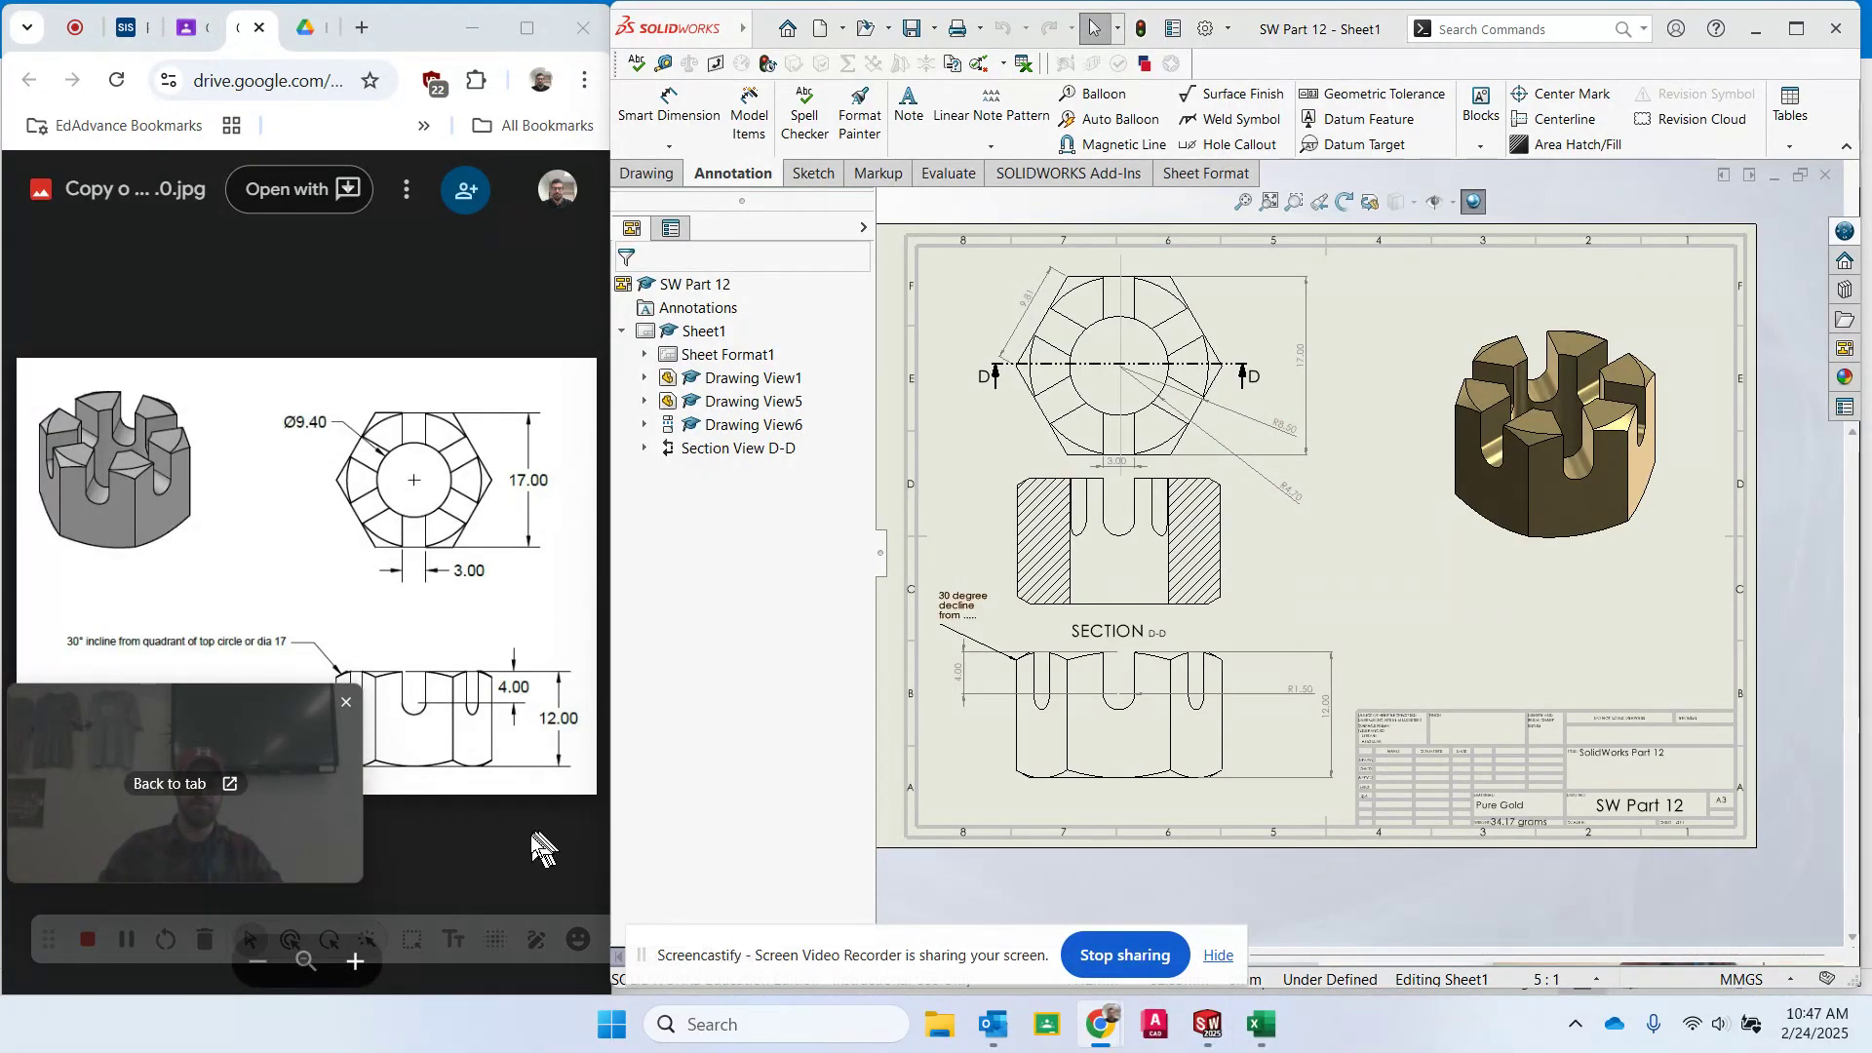
pyautogui.click(126, 940)
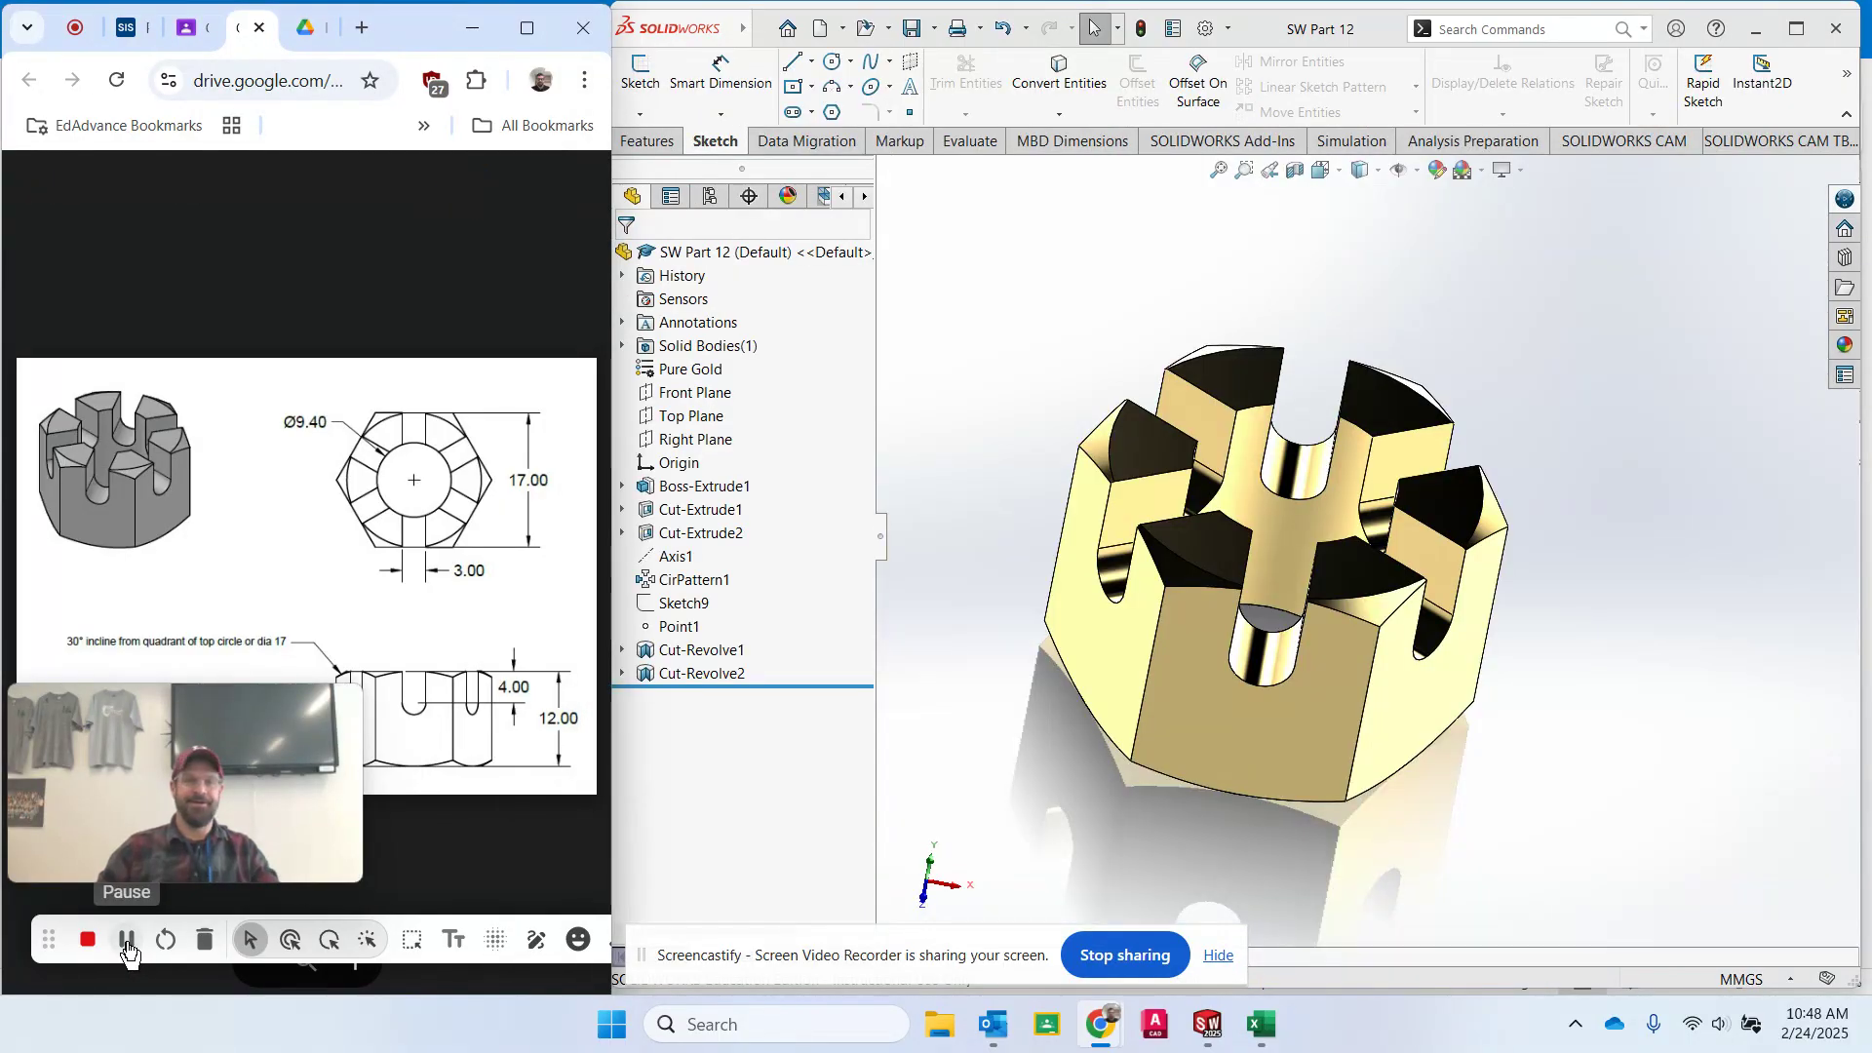
# - Start a new drawing from the part, declining to open the existing drawing file
pyautogui.click(844, 29)
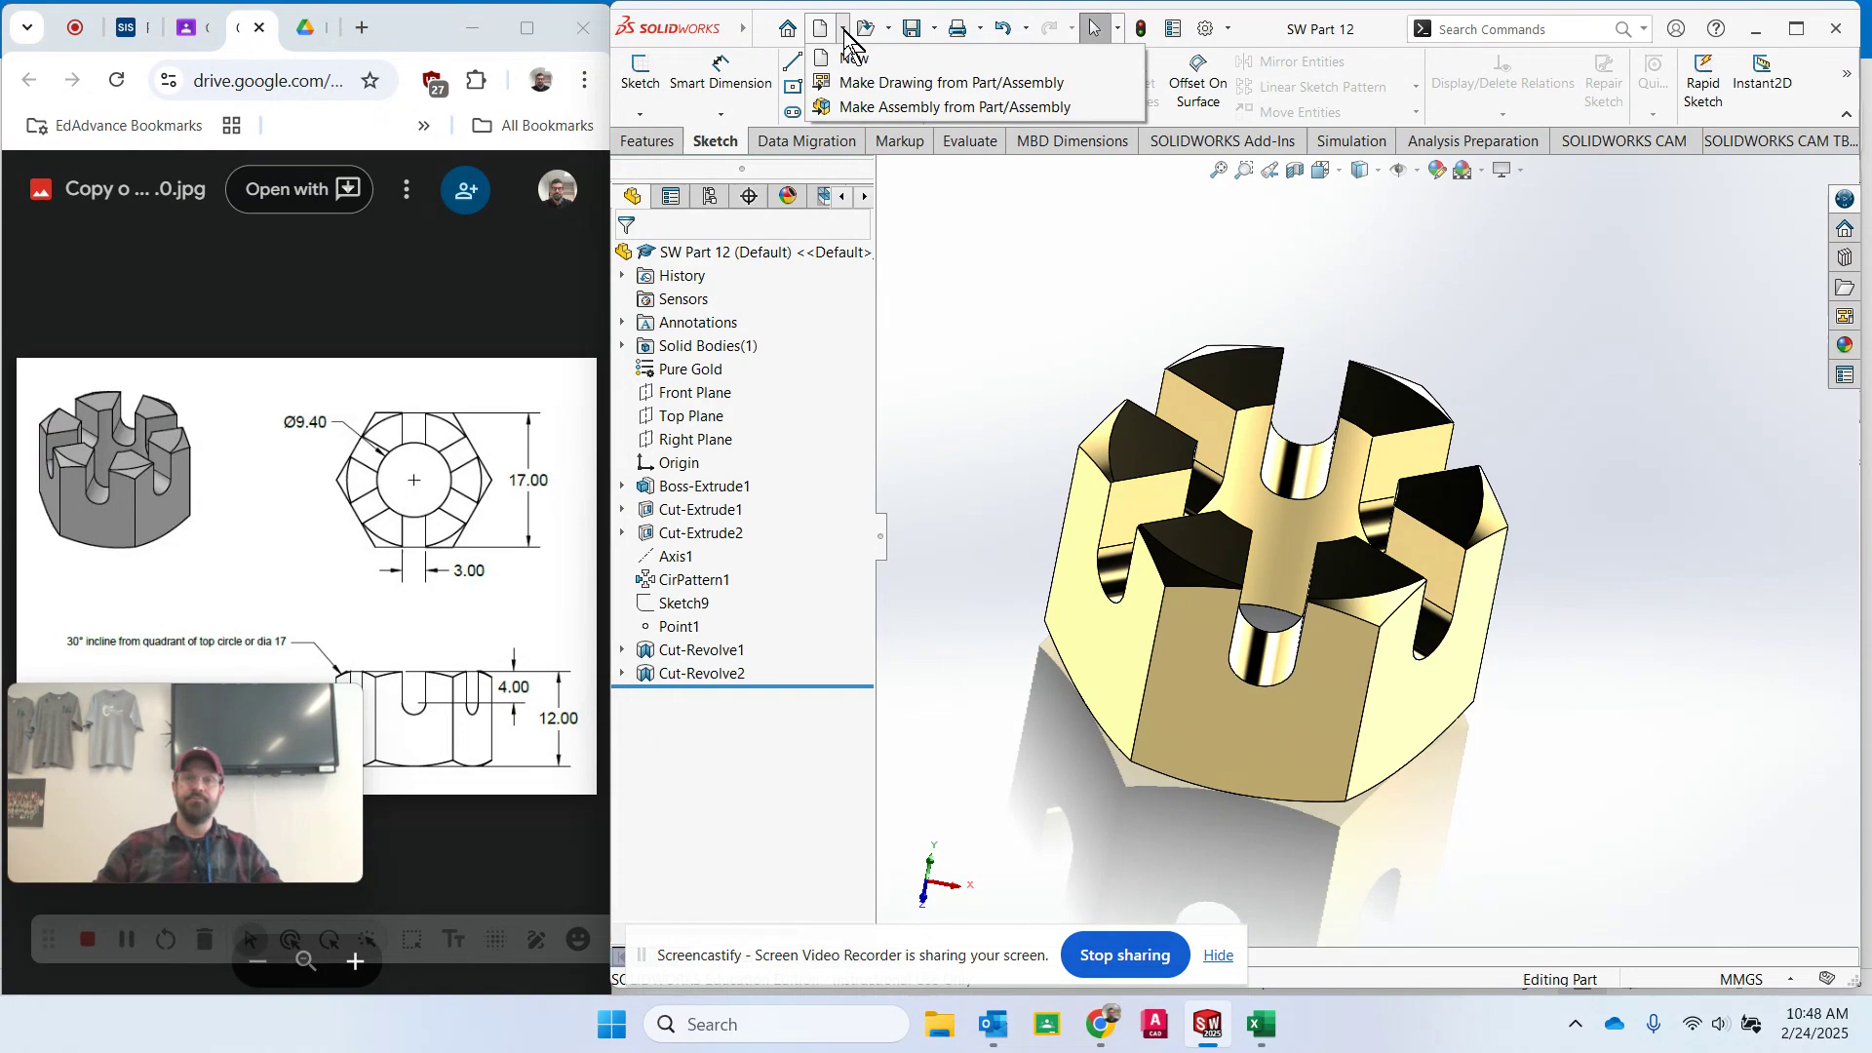
pyautogui.click(858, 86)
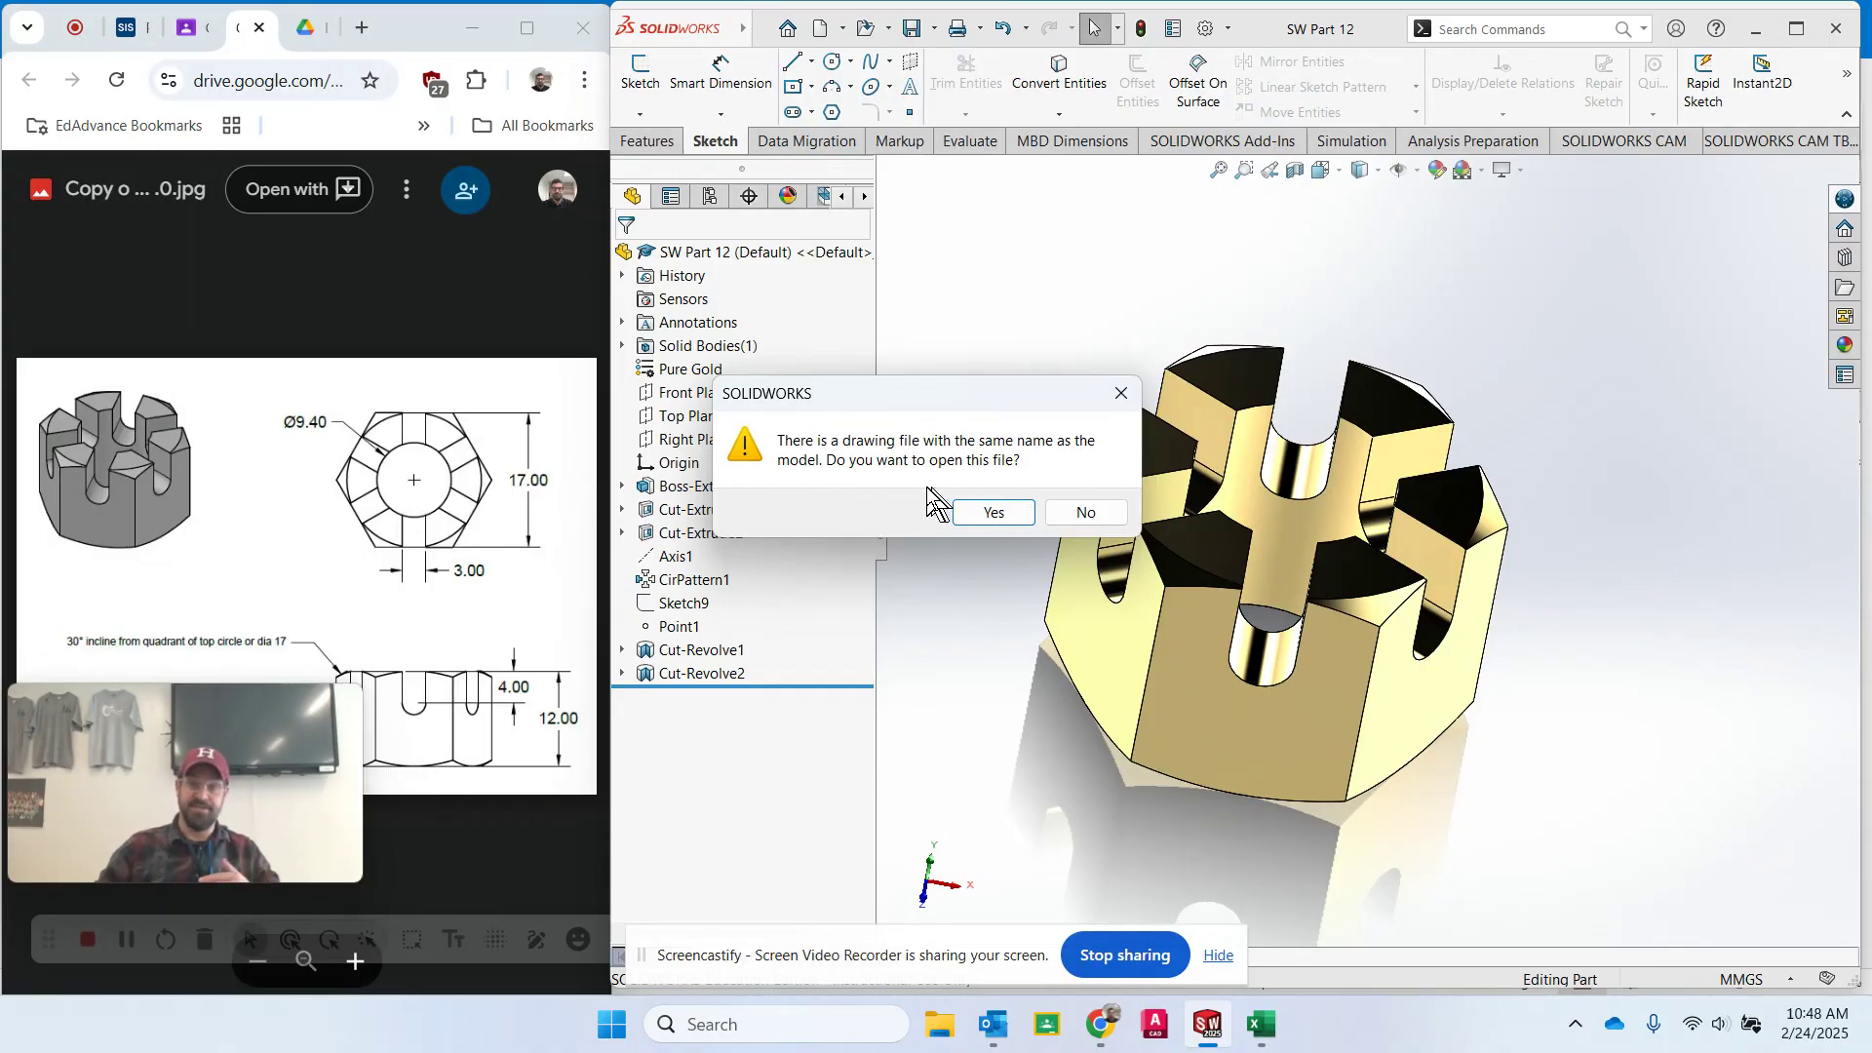
pyautogui.click(1077, 515)
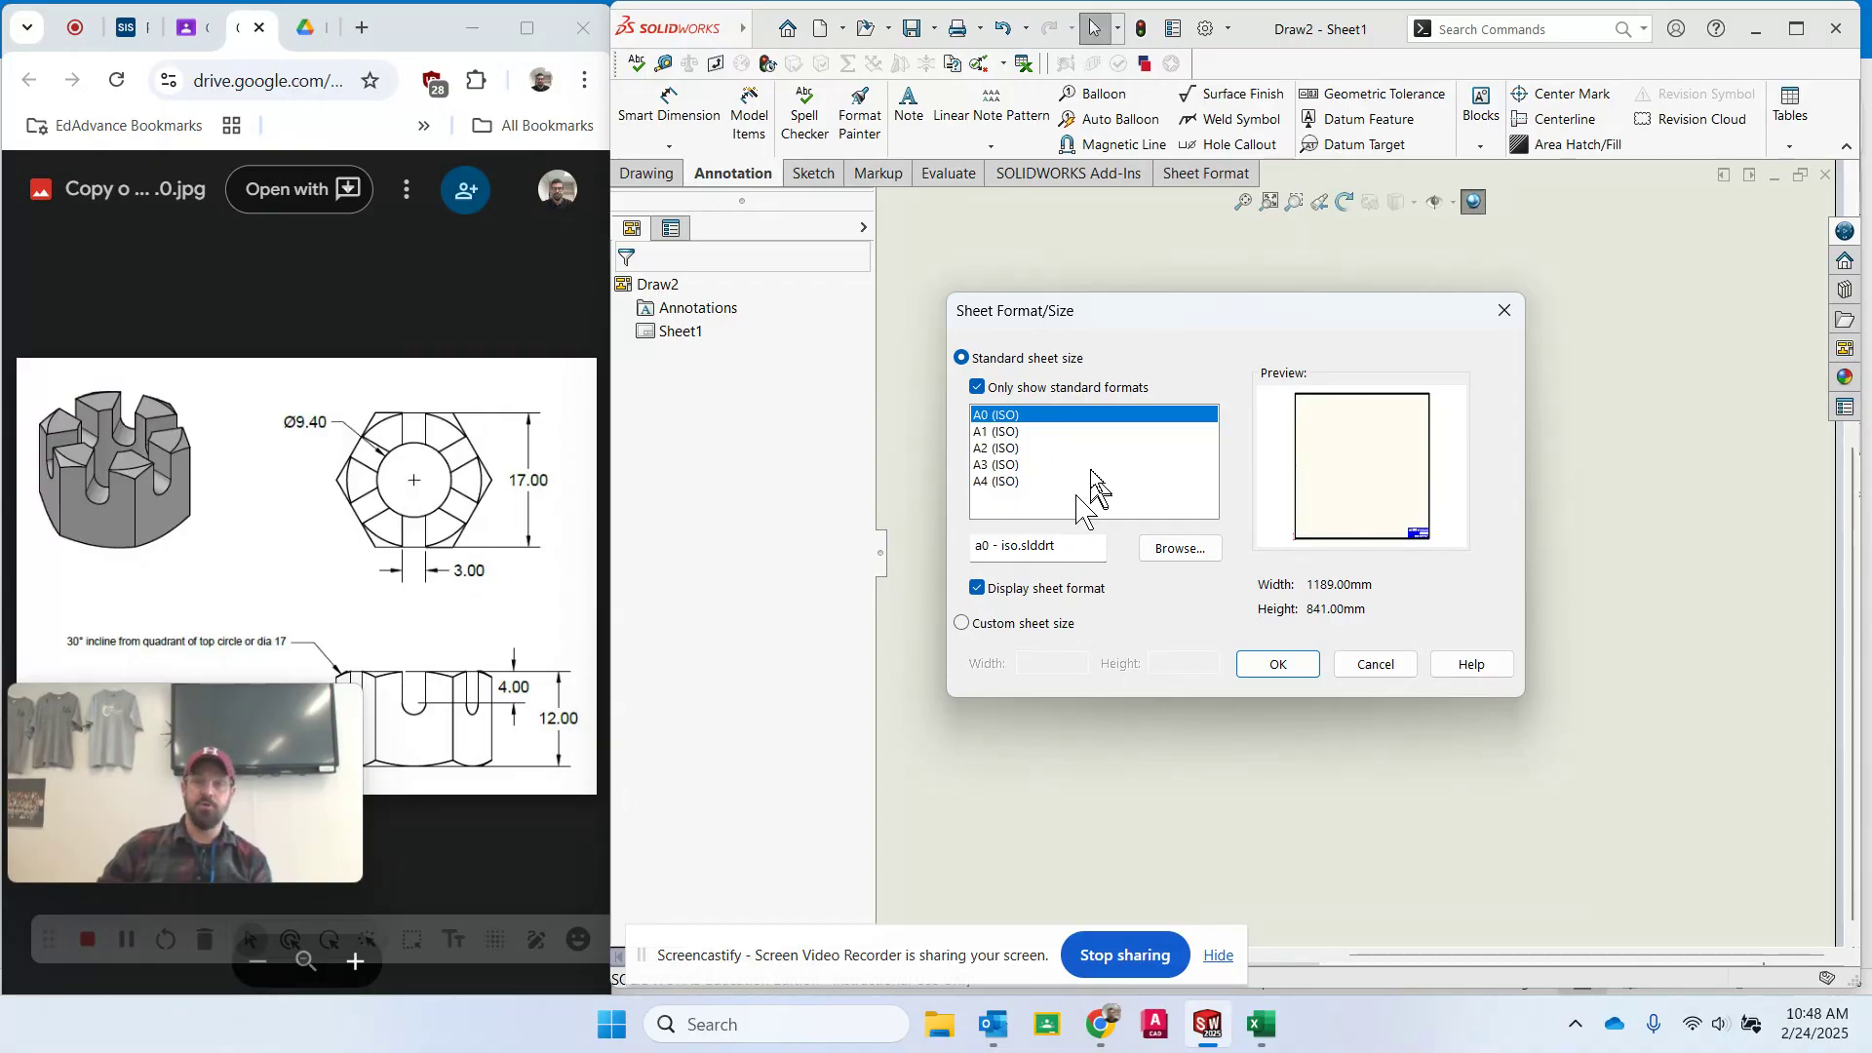
# - Choose the A3 (ISO) standard sheet format for the new drawing
pyautogui.click(1034, 432)
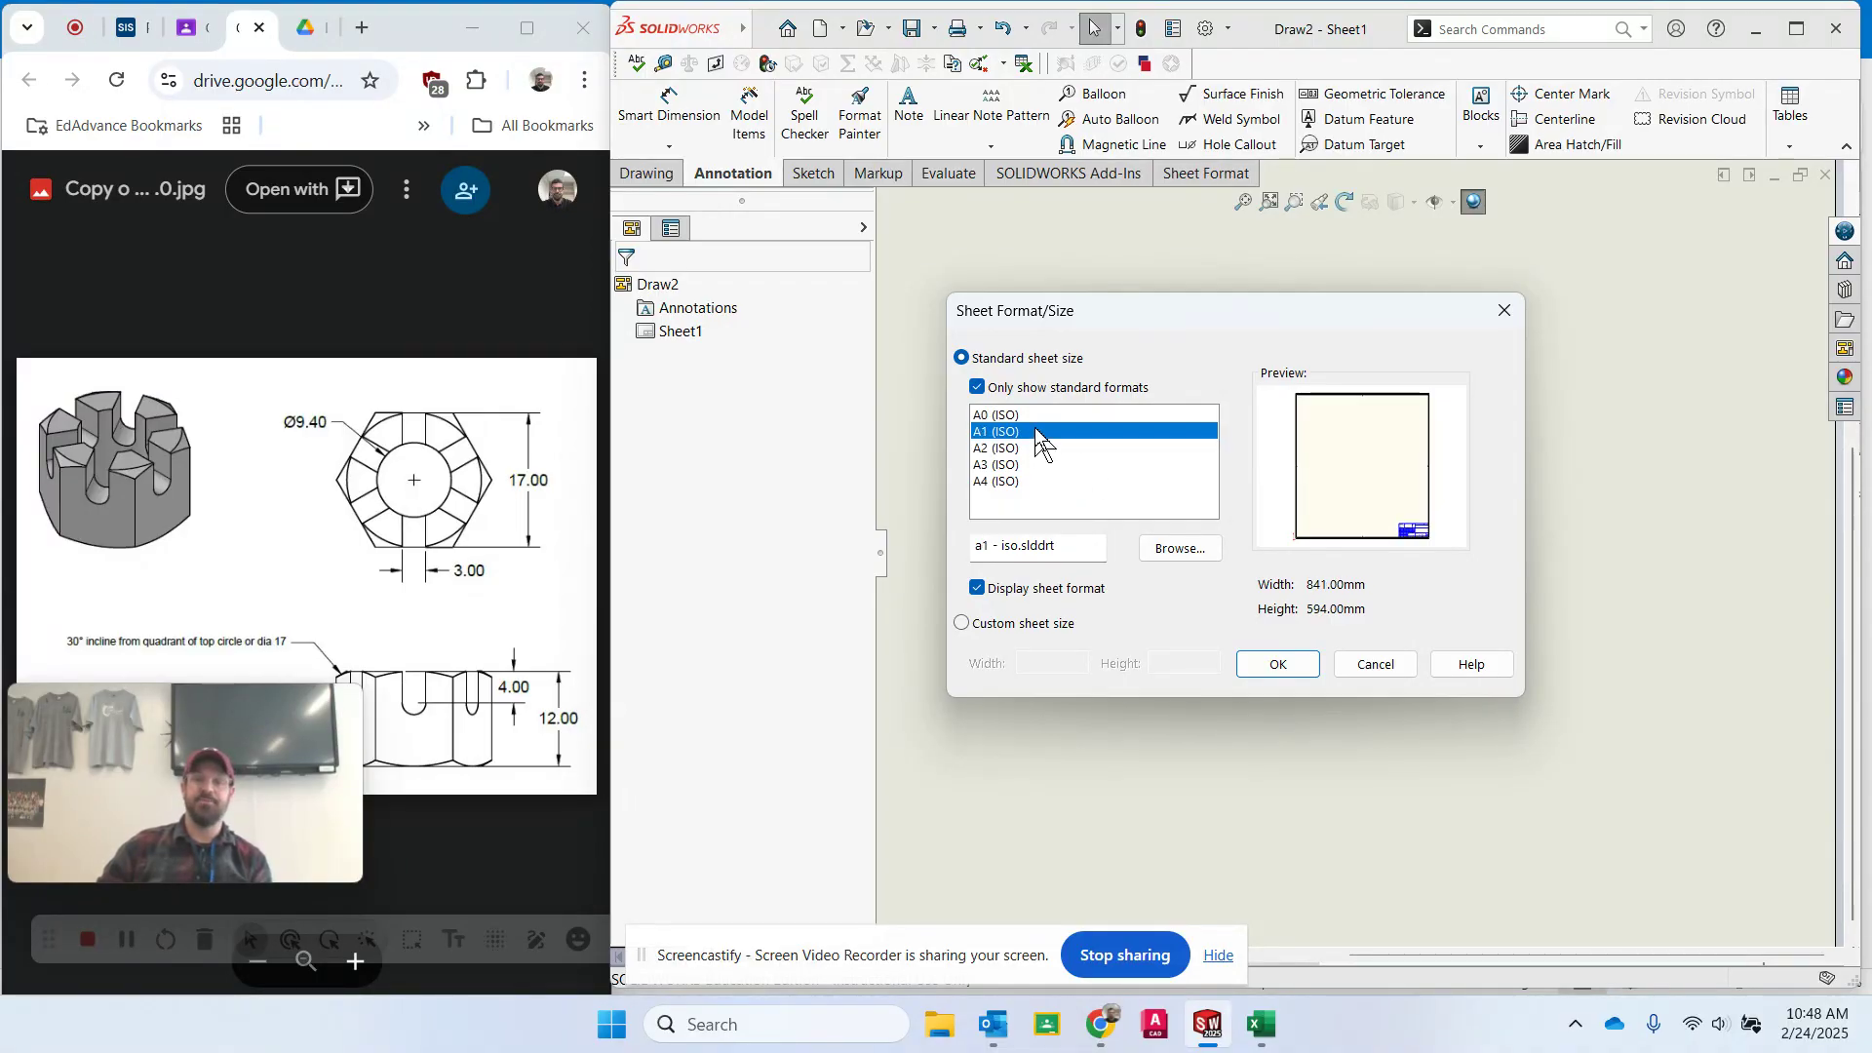
pyautogui.click(1031, 447)
pyautogui.click(1030, 463)
pyautogui.click(1027, 480)
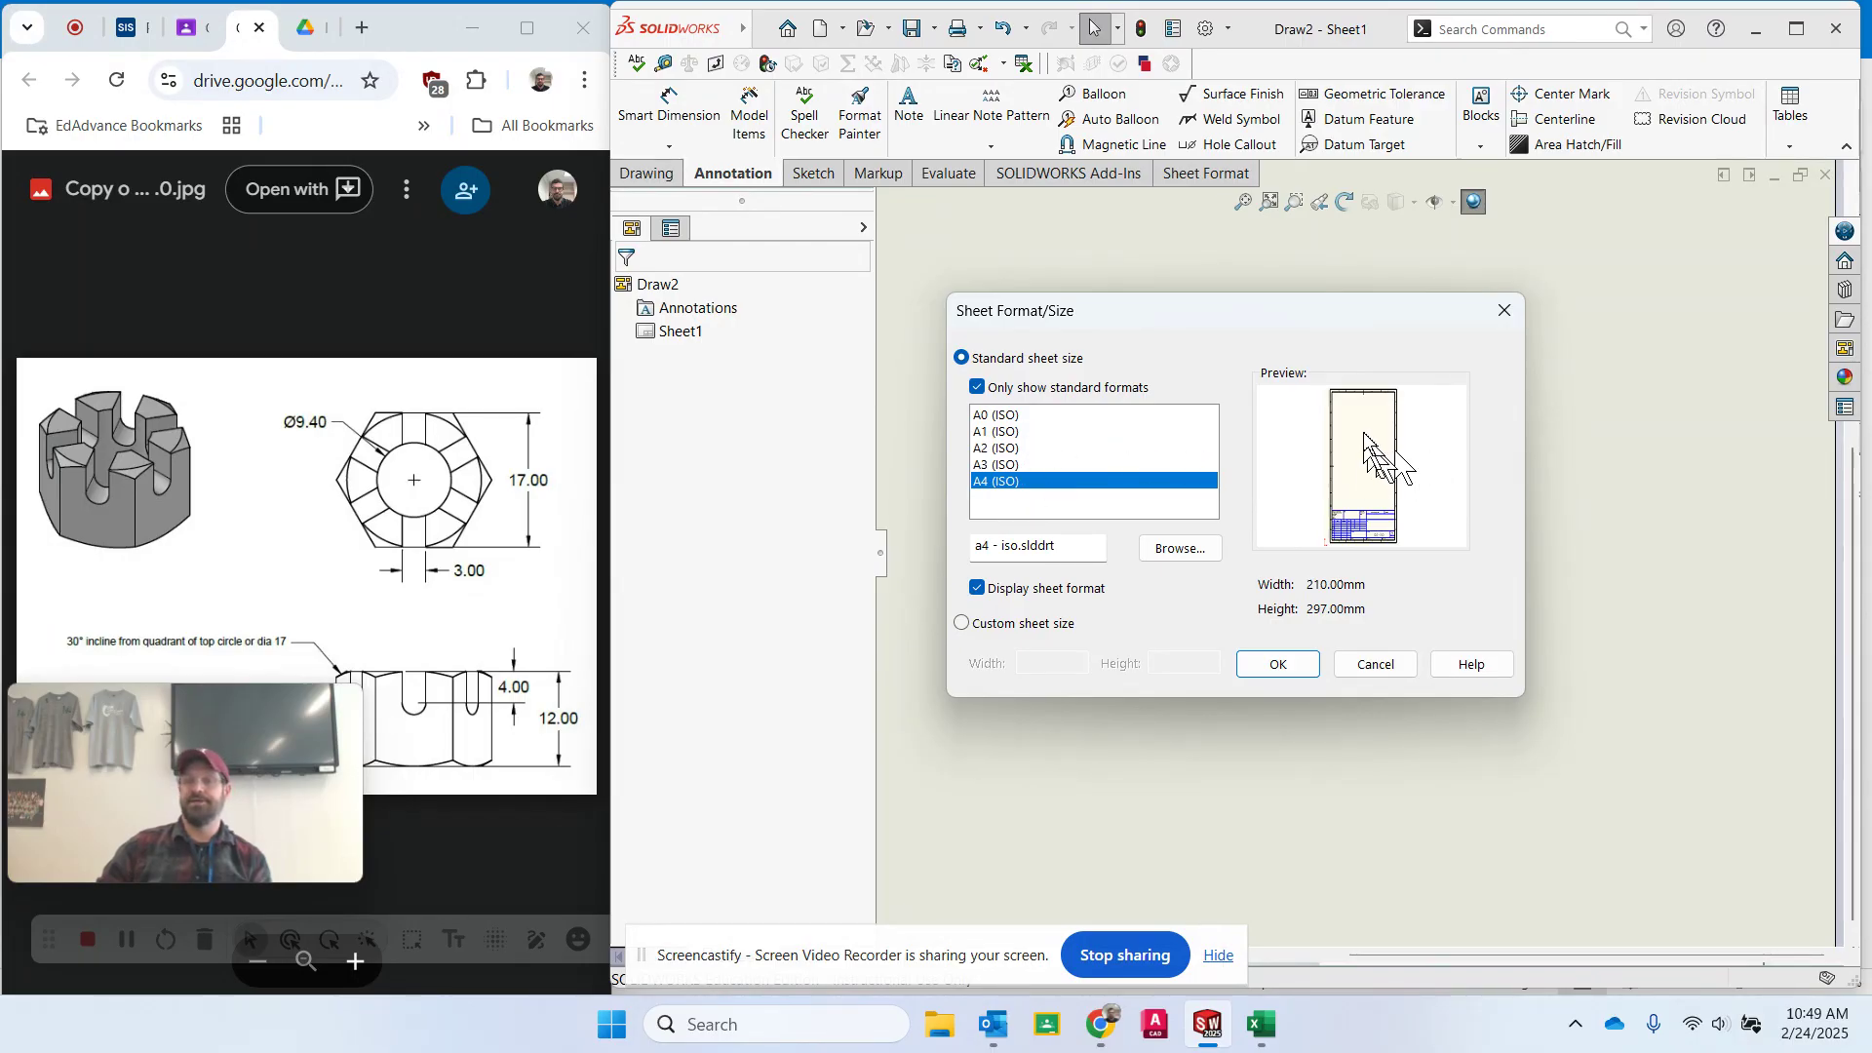
pyautogui.click(1041, 464)
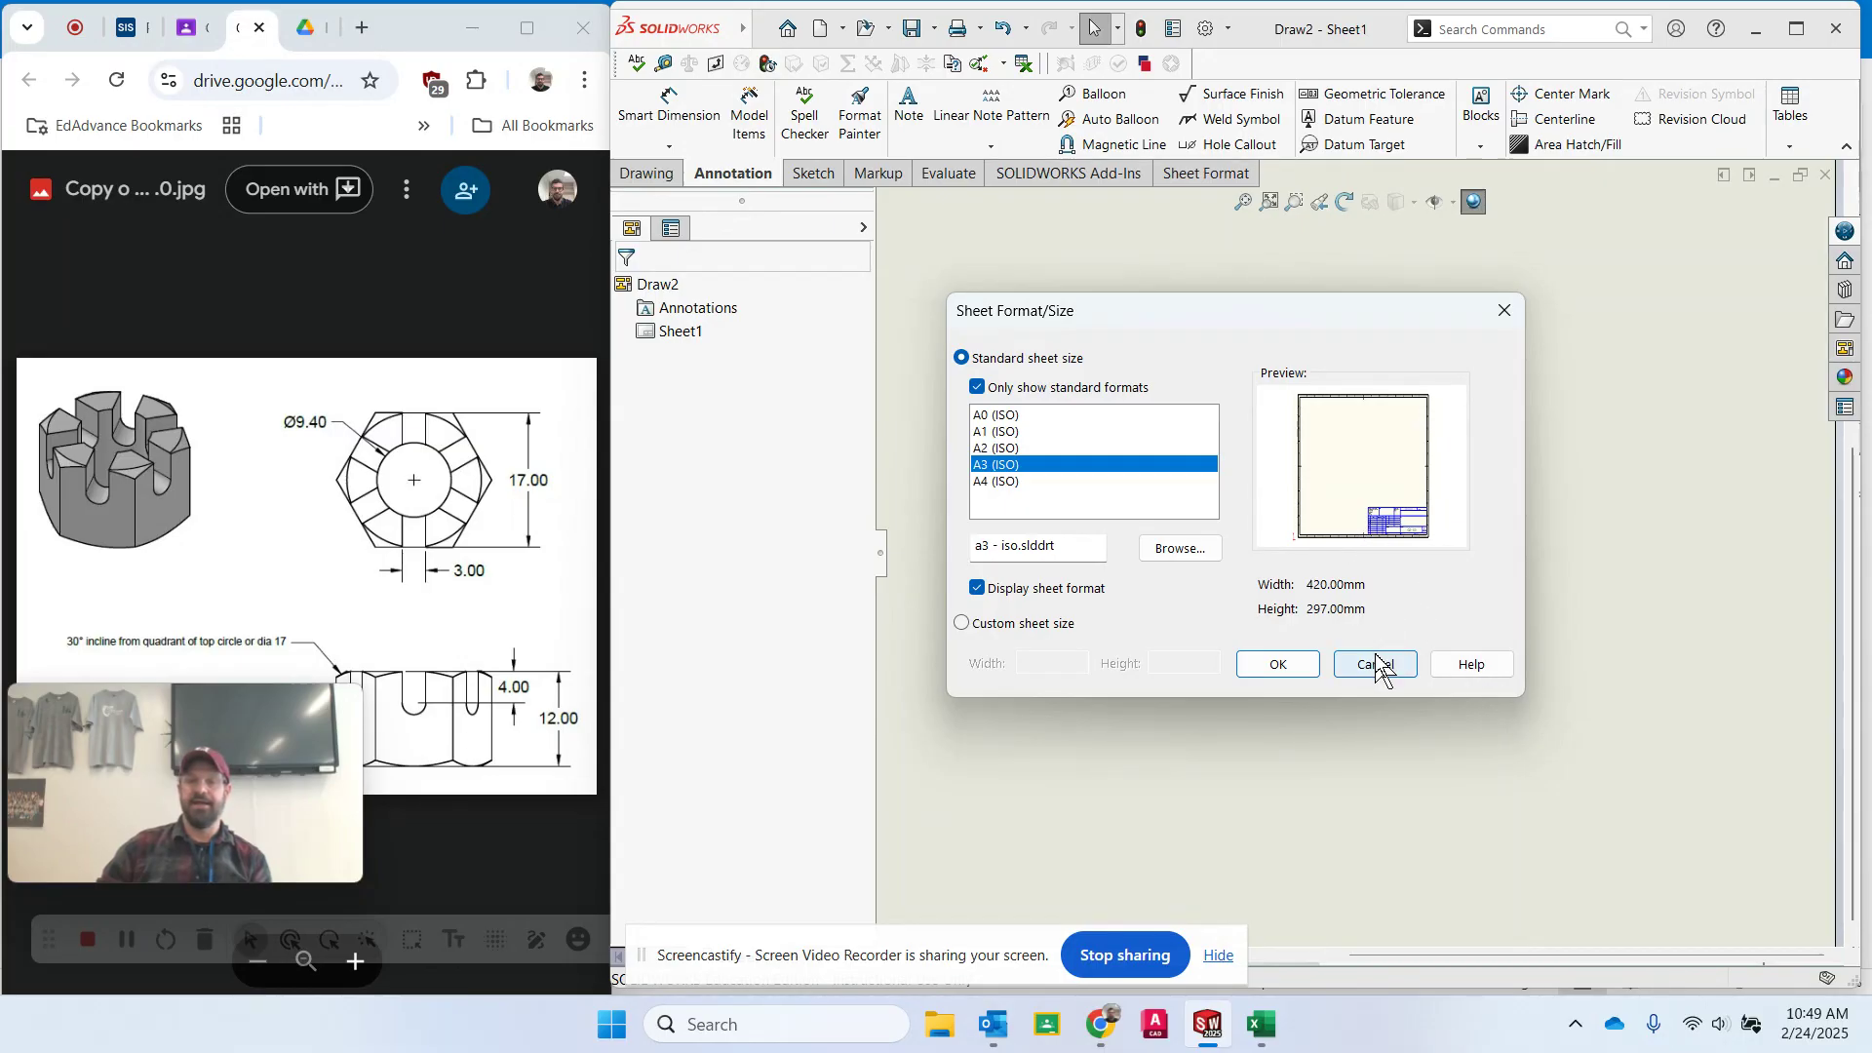
pyautogui.click(1278, 665)
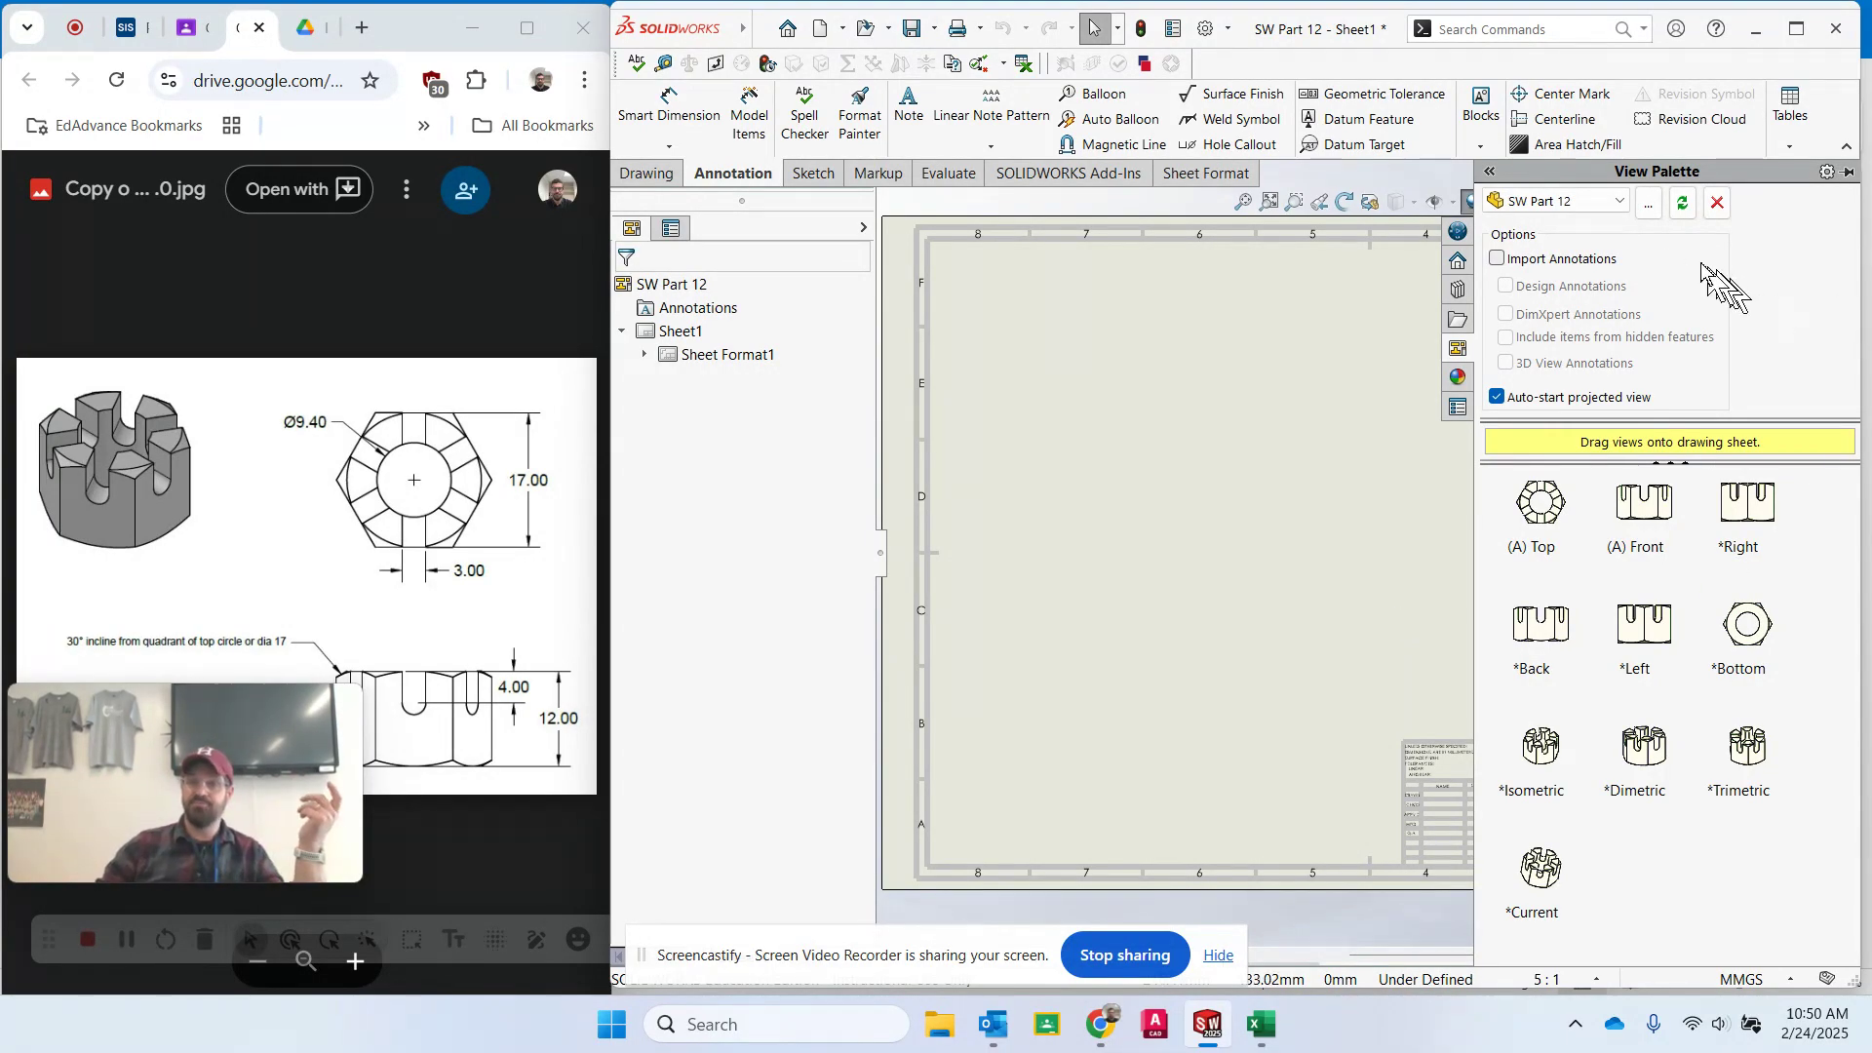
# - Enable annotation import and place an isometric view in the sheet's upper right corner
pyautogui.click(1498, 259)
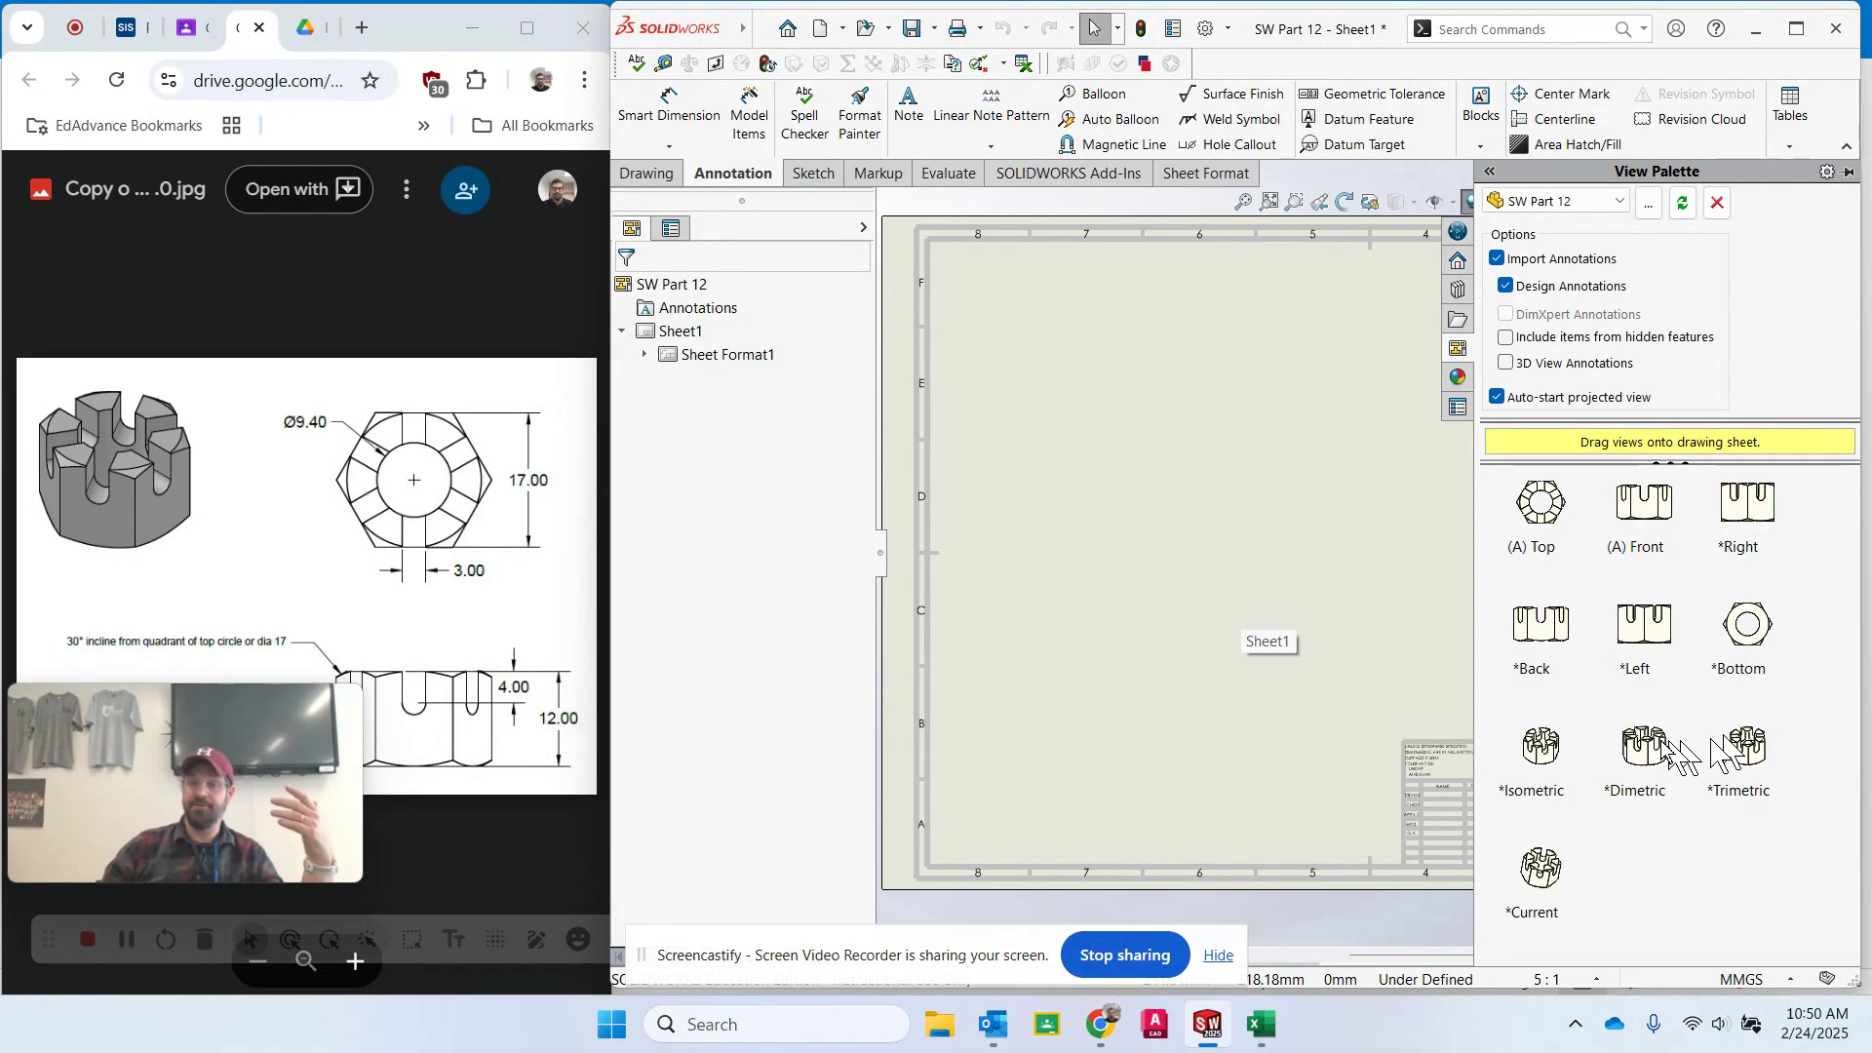
pyautogui.click(1548, 762)
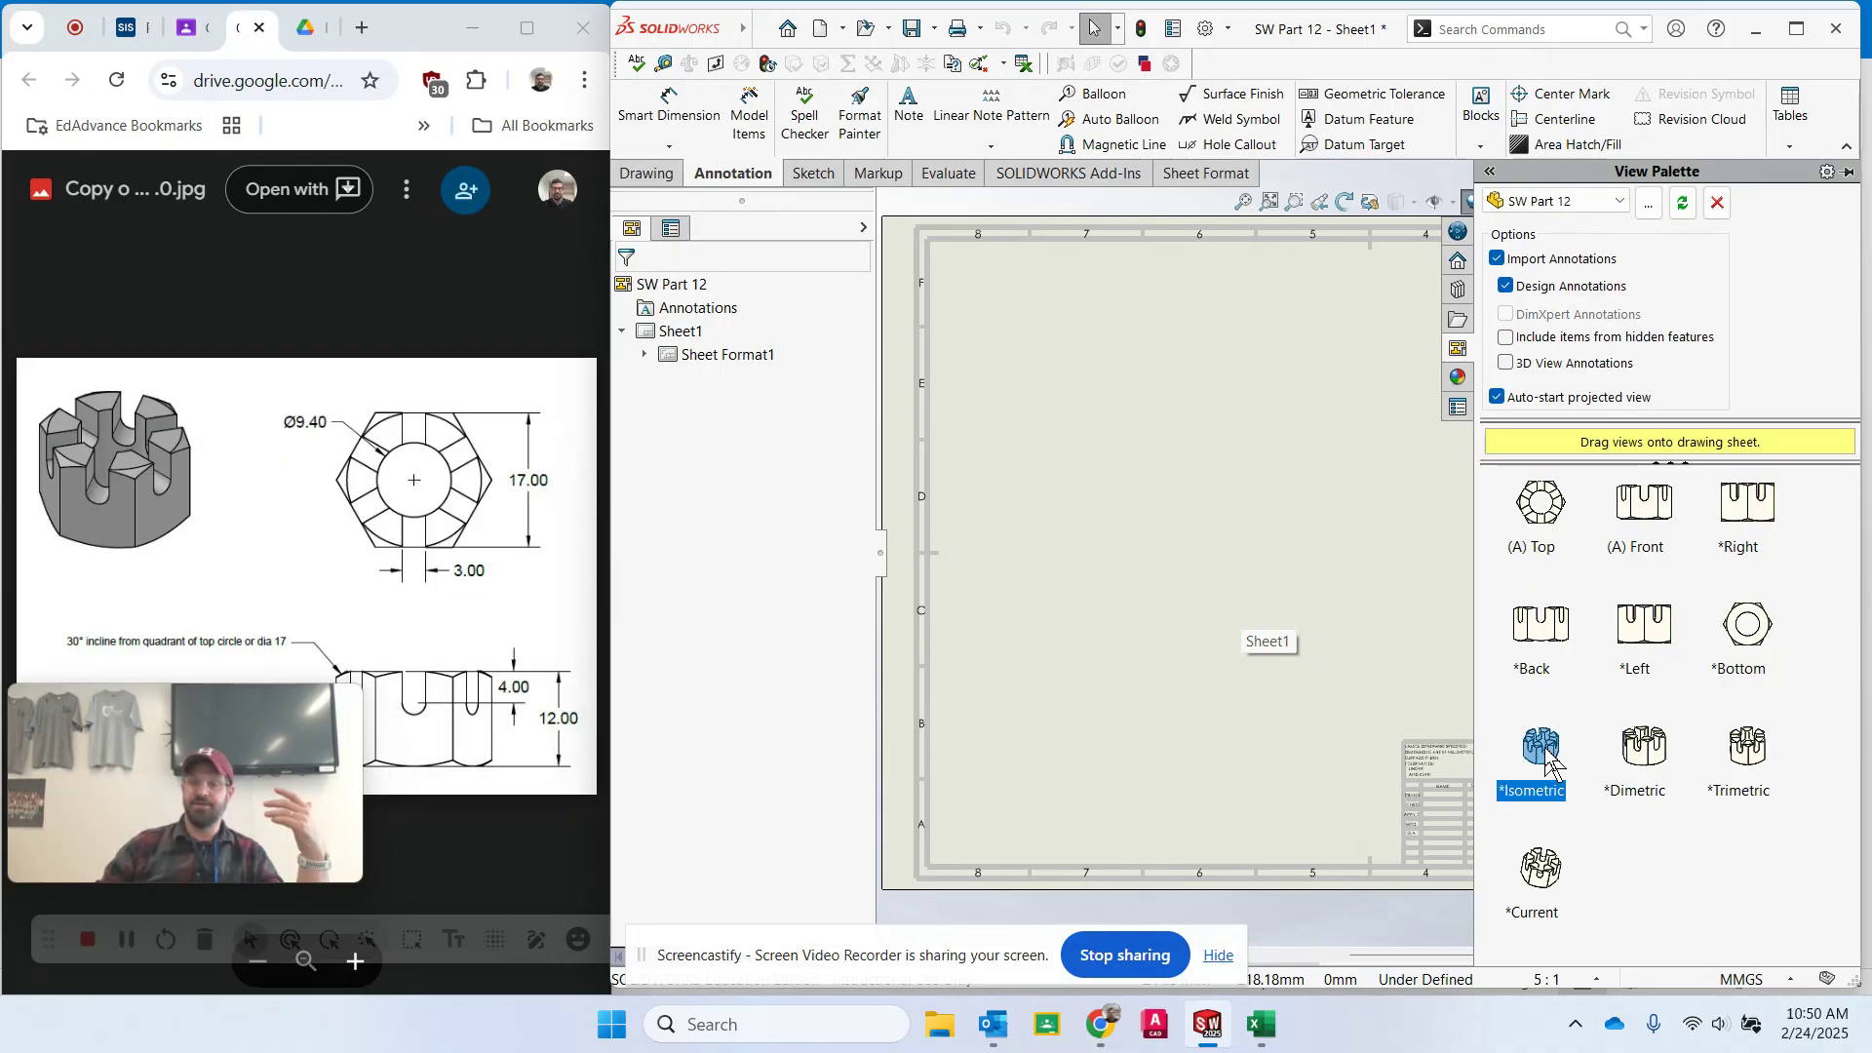
pyautogui.moveTo(1548, 759)
pyautogui.mouseDown()
pyautogui.moveTo(1444, 656)
pyautogui.moveTo(1690, 383)
pyautogui.moveTo(1669, 401)
pyautogui.mouseUp()
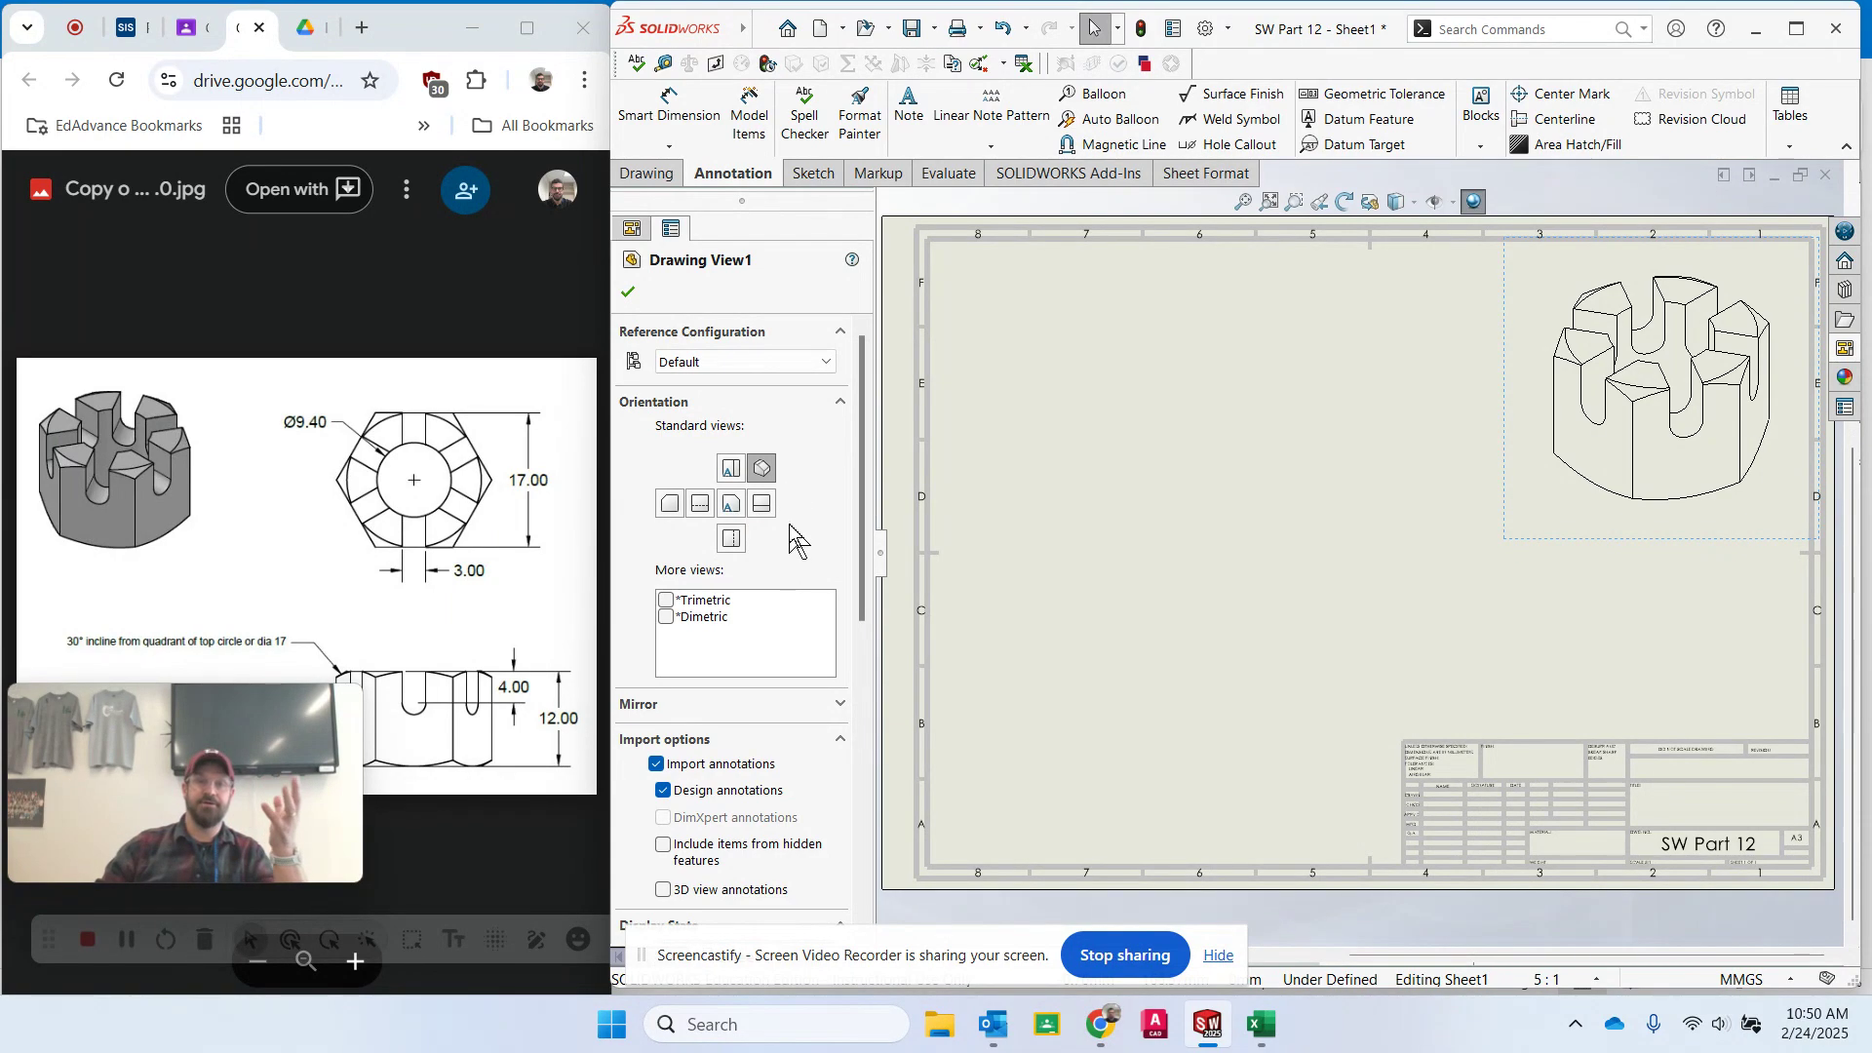
# - Set the isometric view's display style to Shaded With Edges with high quality
pyautogui.scroll(-3, 788, 524)
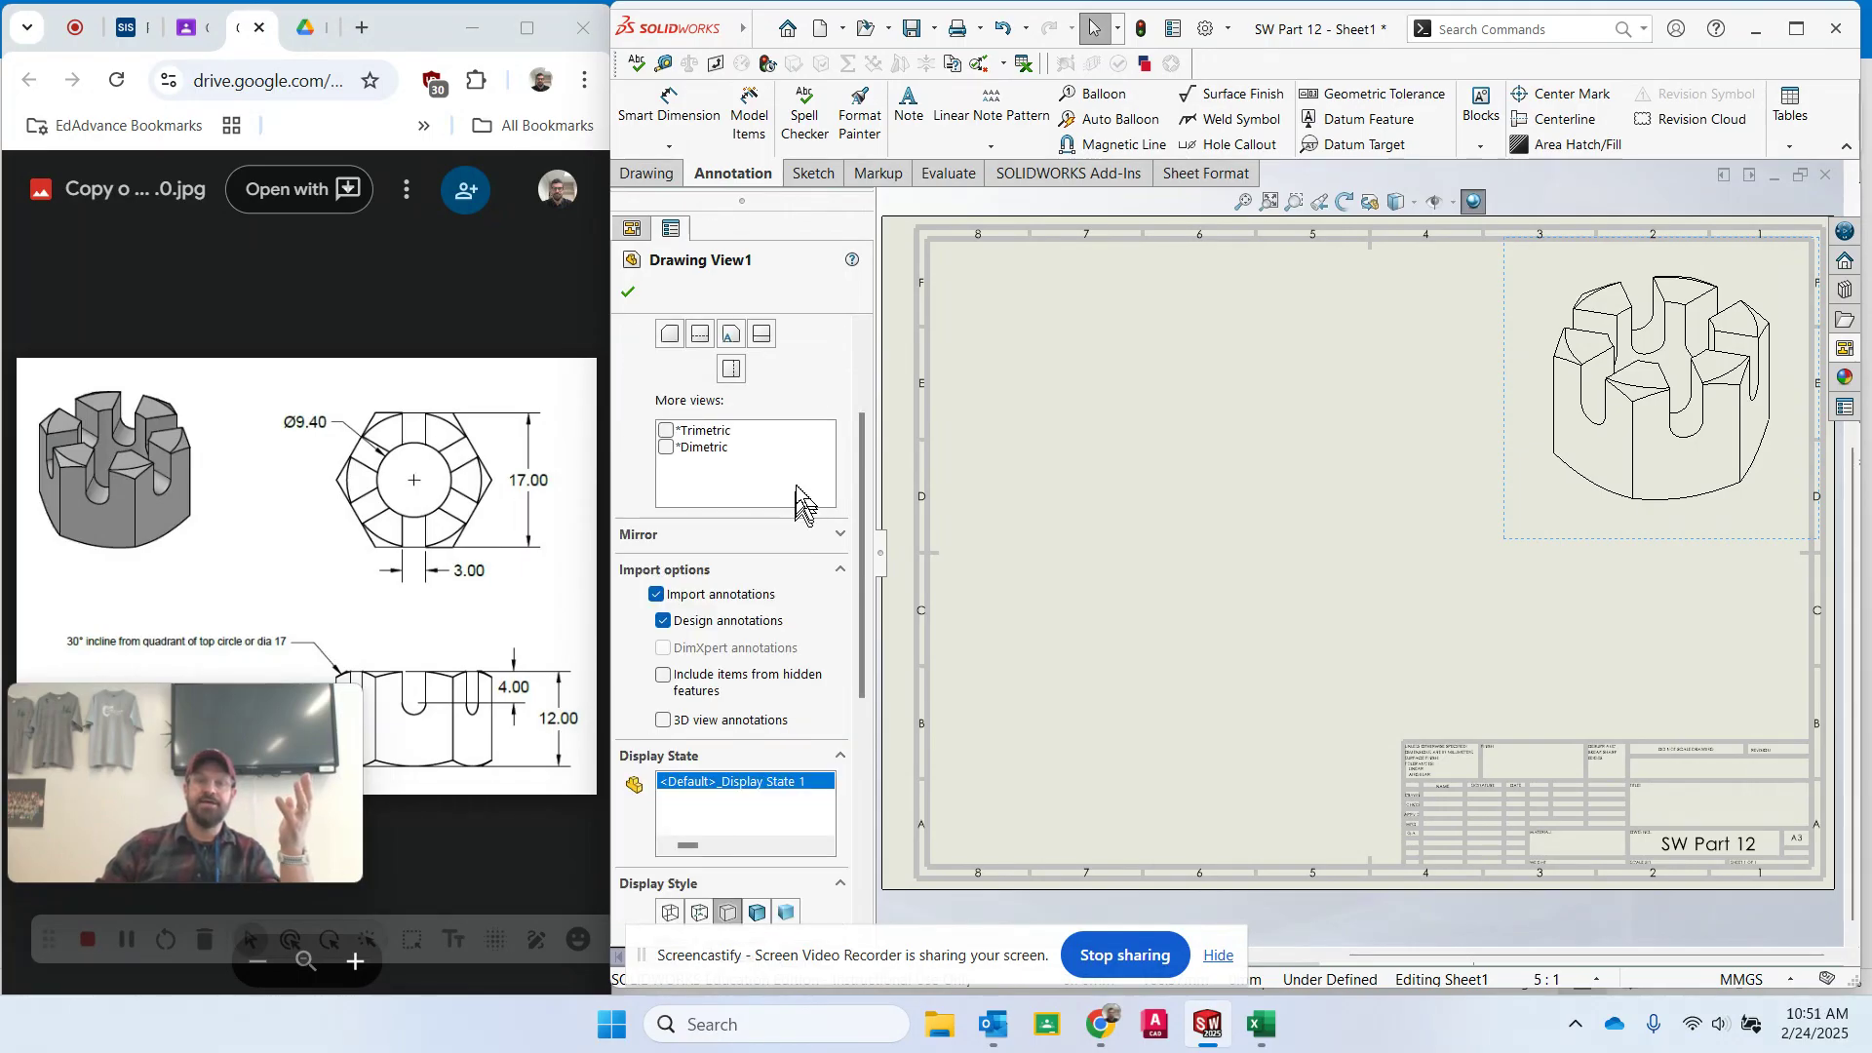
pyautogui.scroll(3, 809, 400)
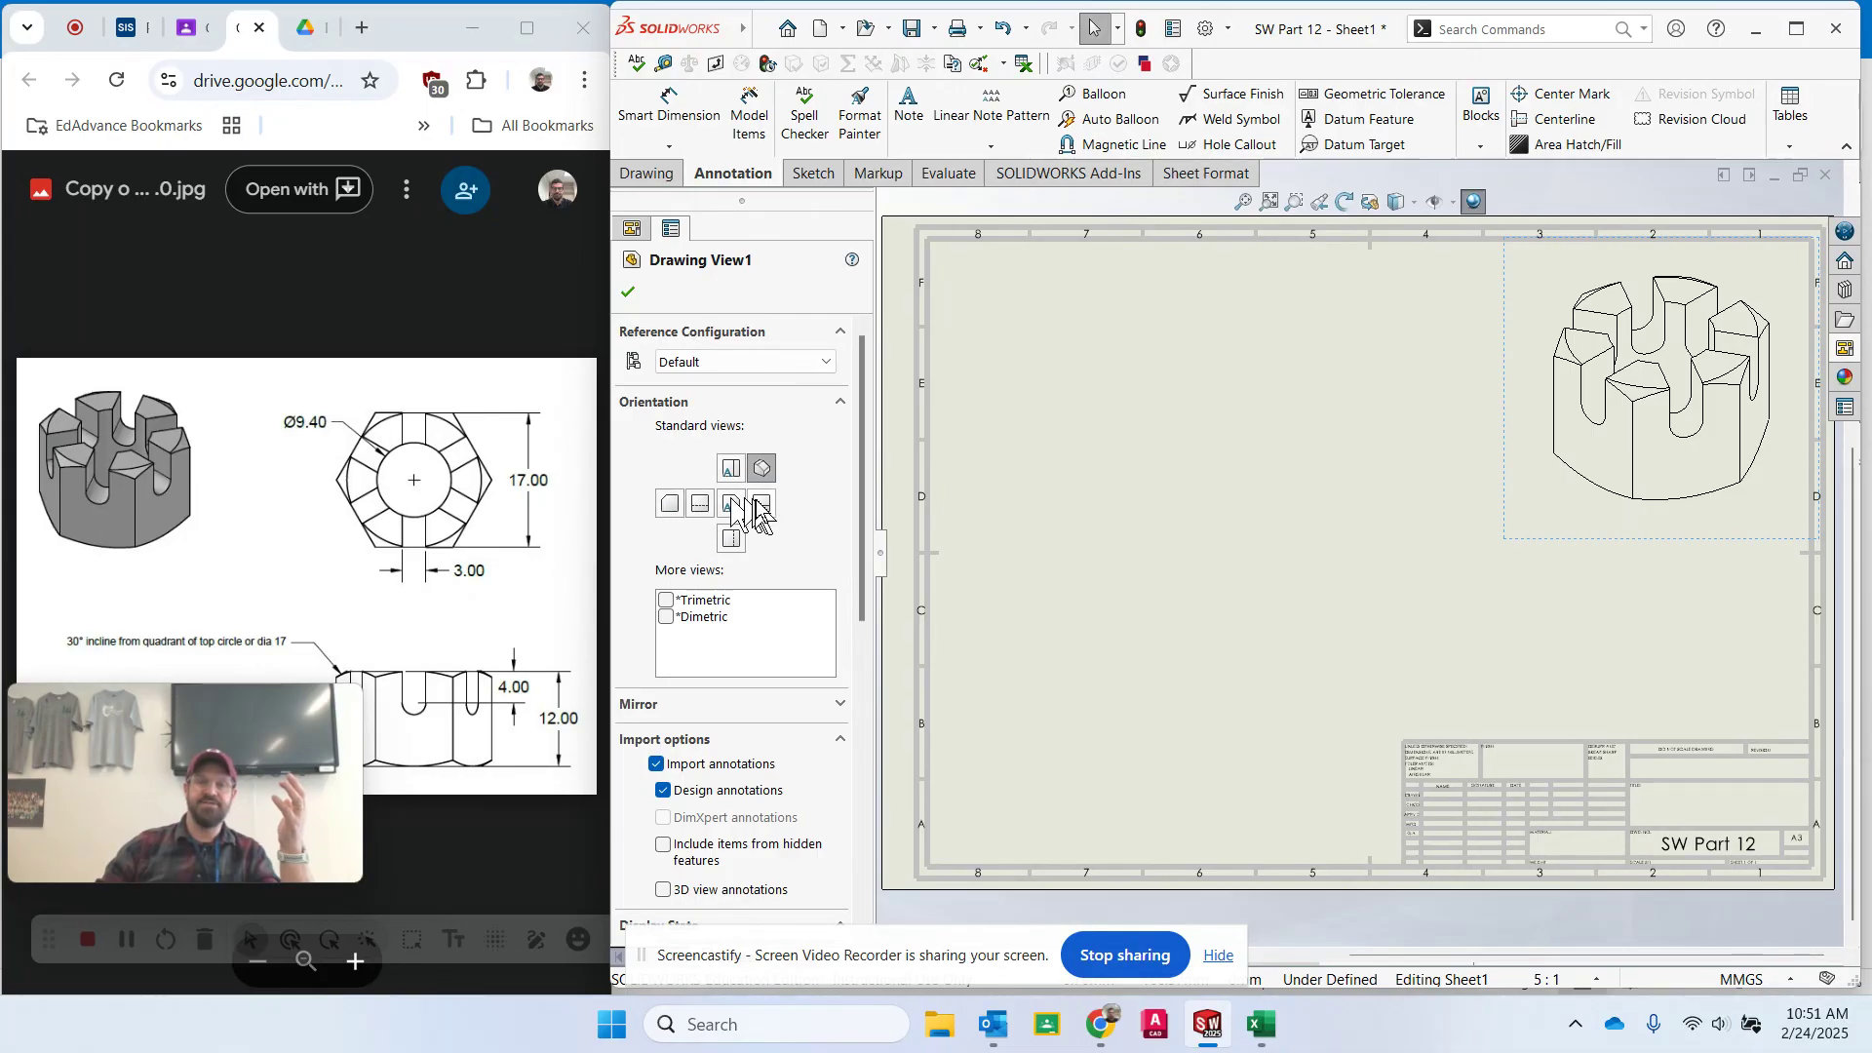
pyautogui.scroll(-3, 813, 532)
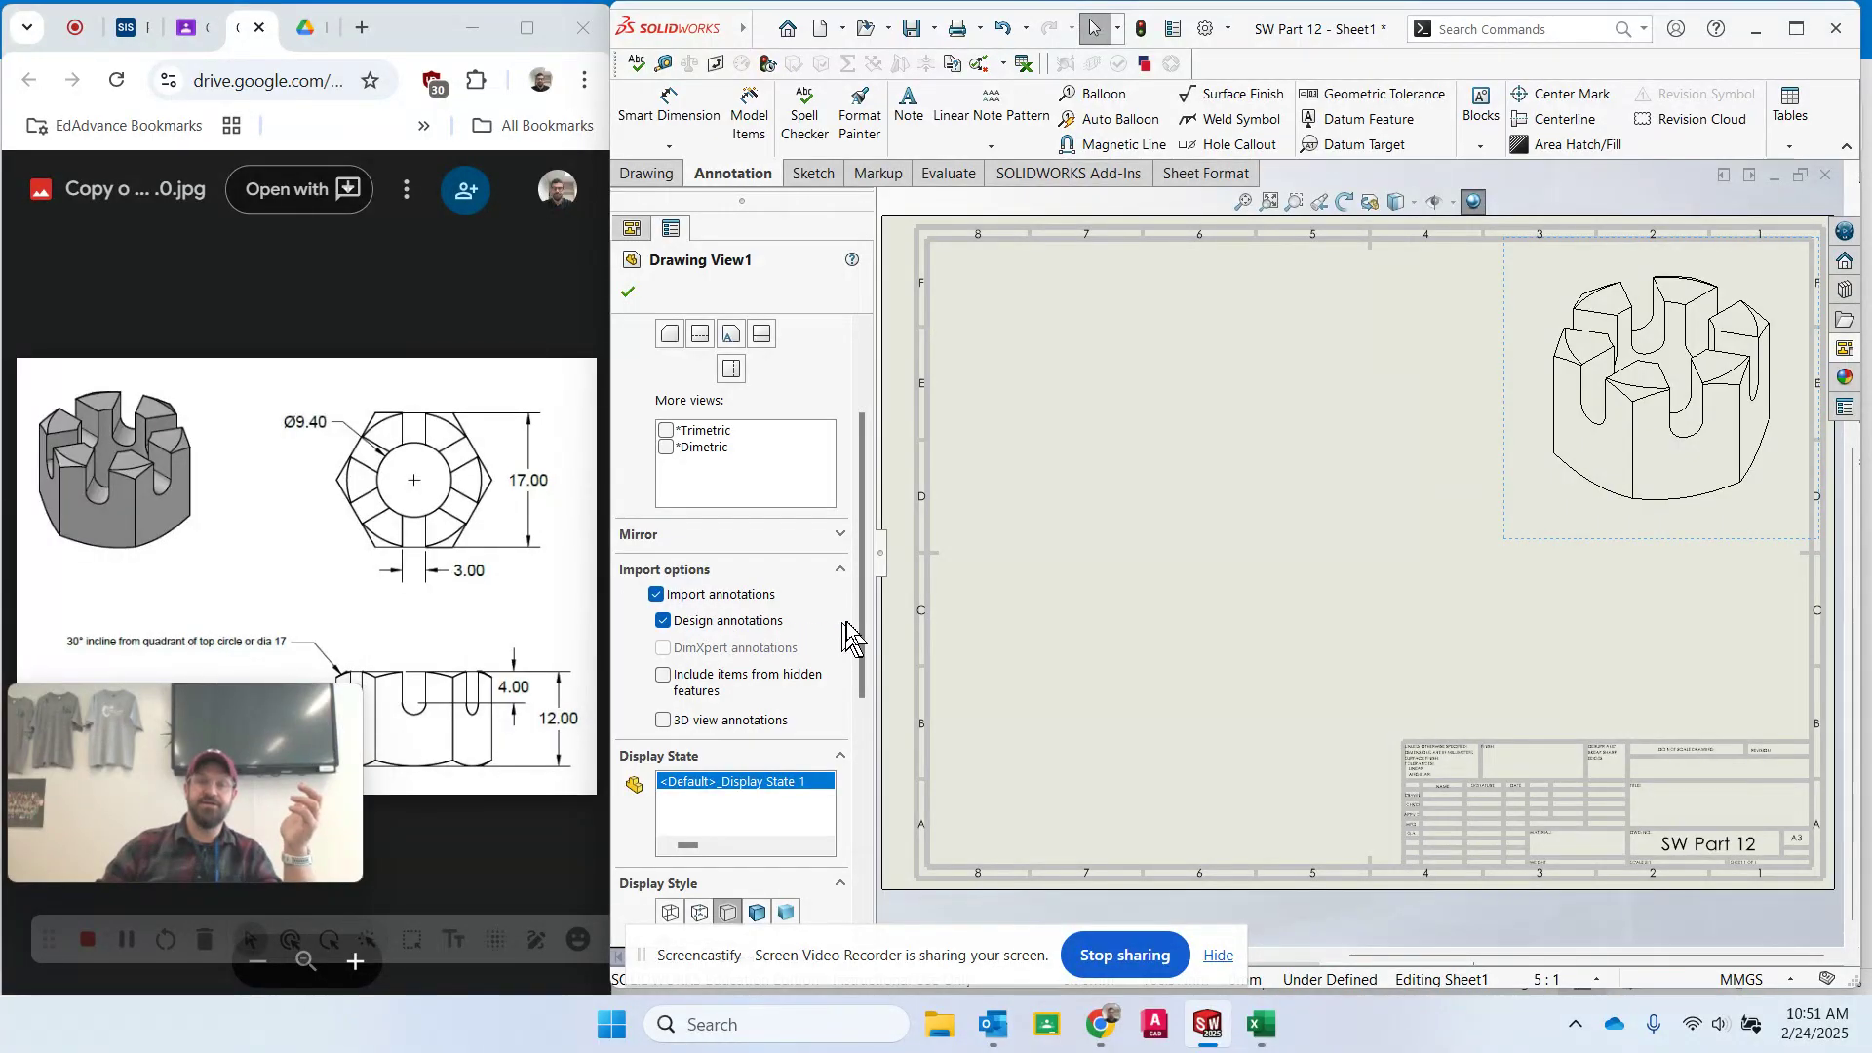
pyautogui.scroll(-3, 847, 639)
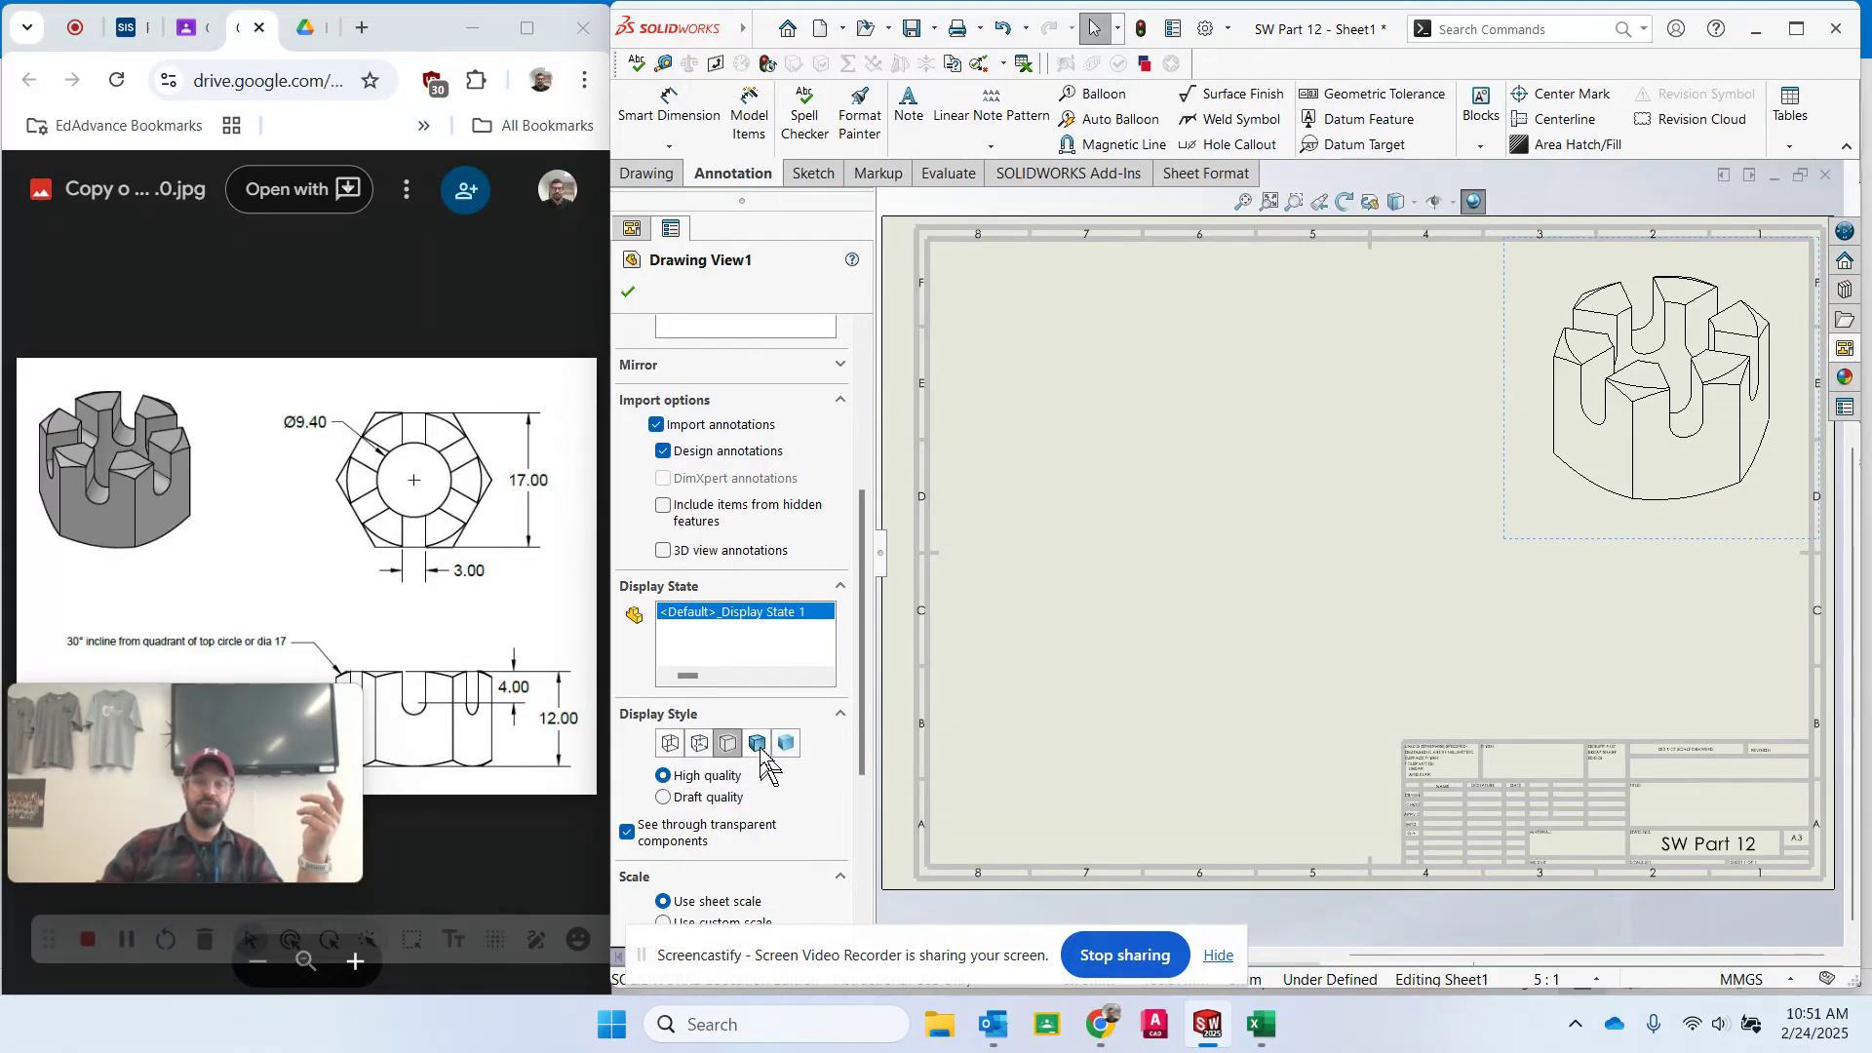
pyautogui.click(671, 745)
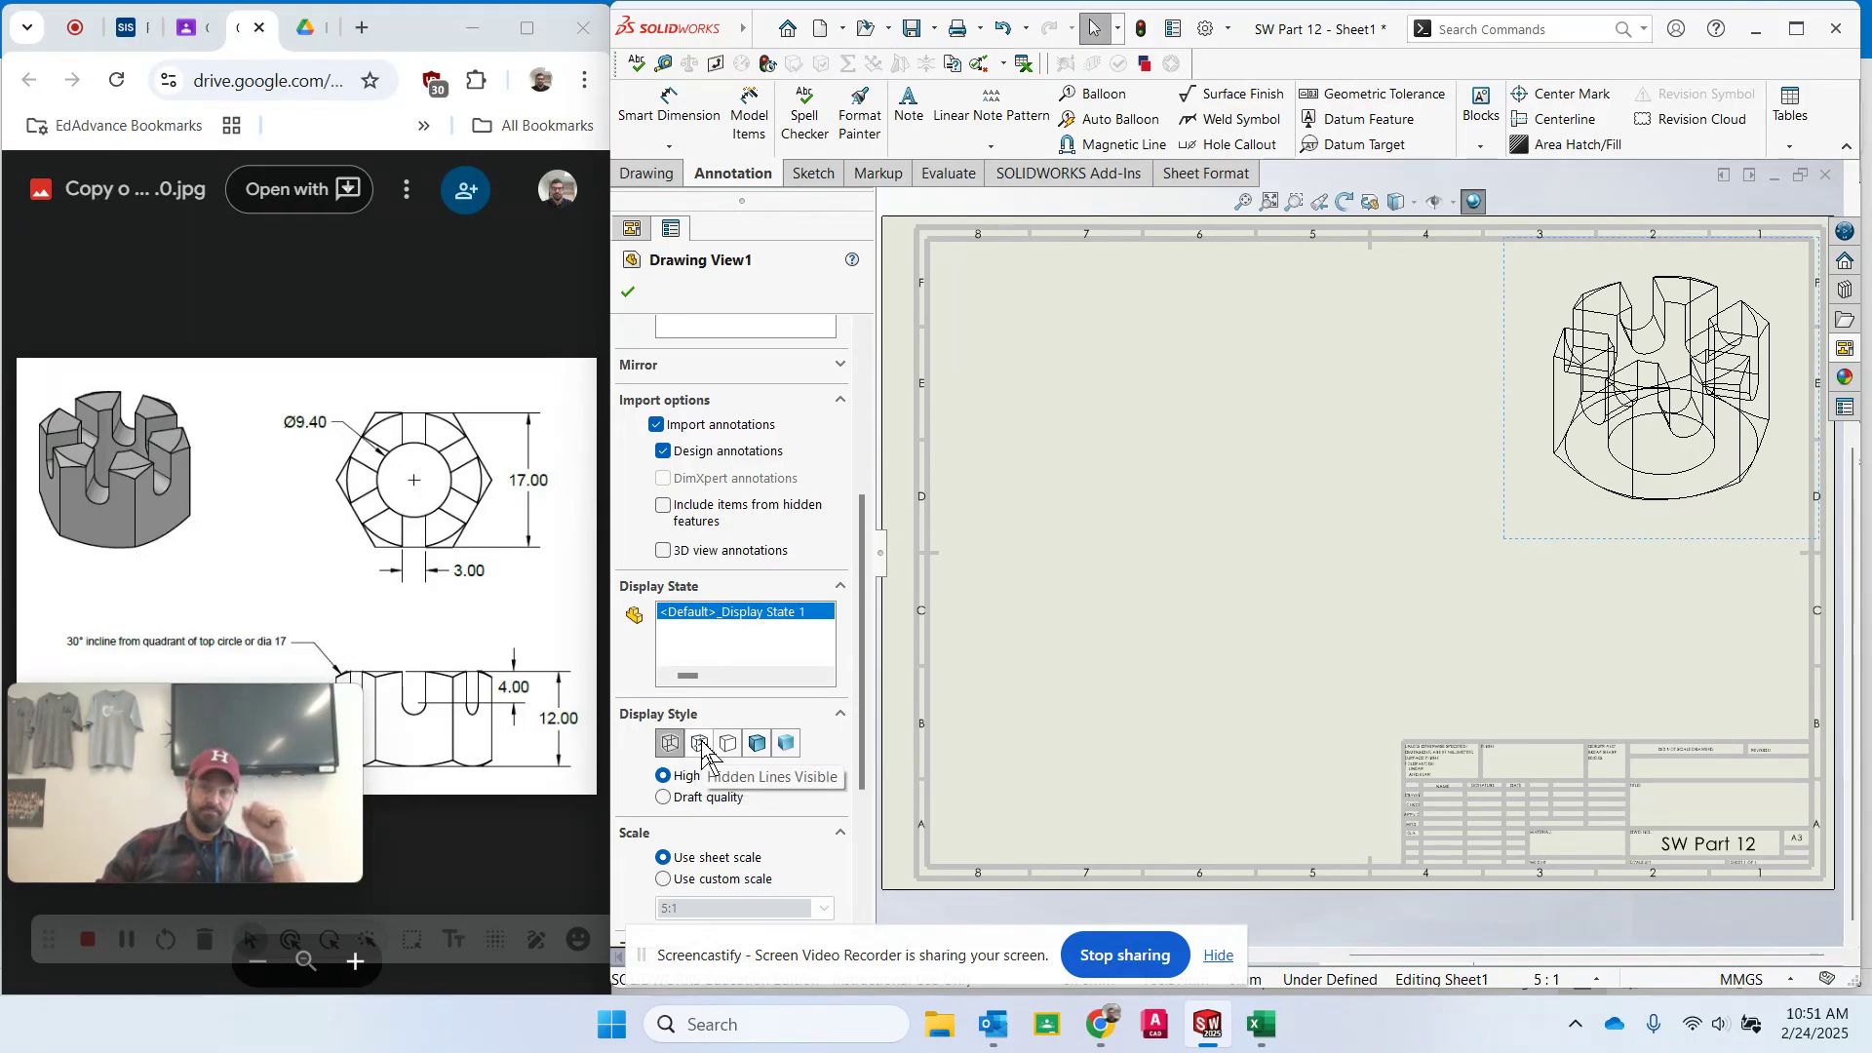
pyautogui.click(702, 745)
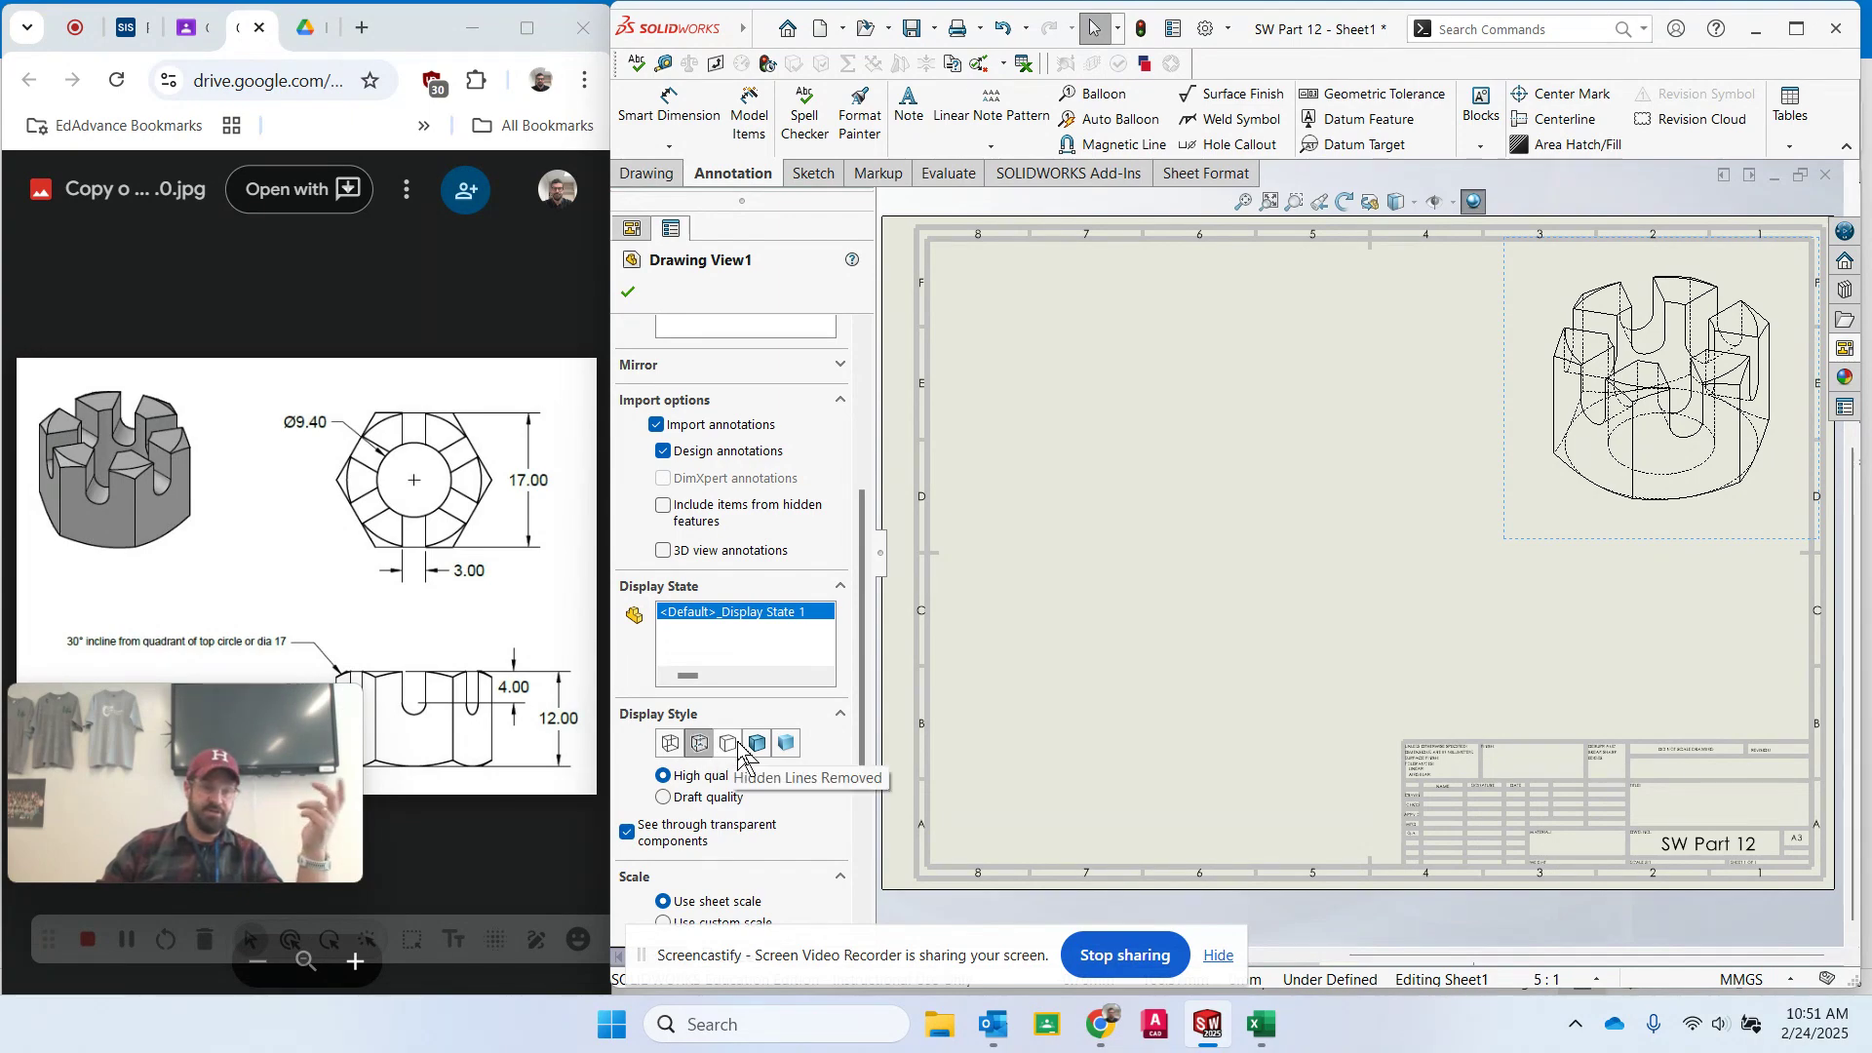
pyautogui.click(739, 746)
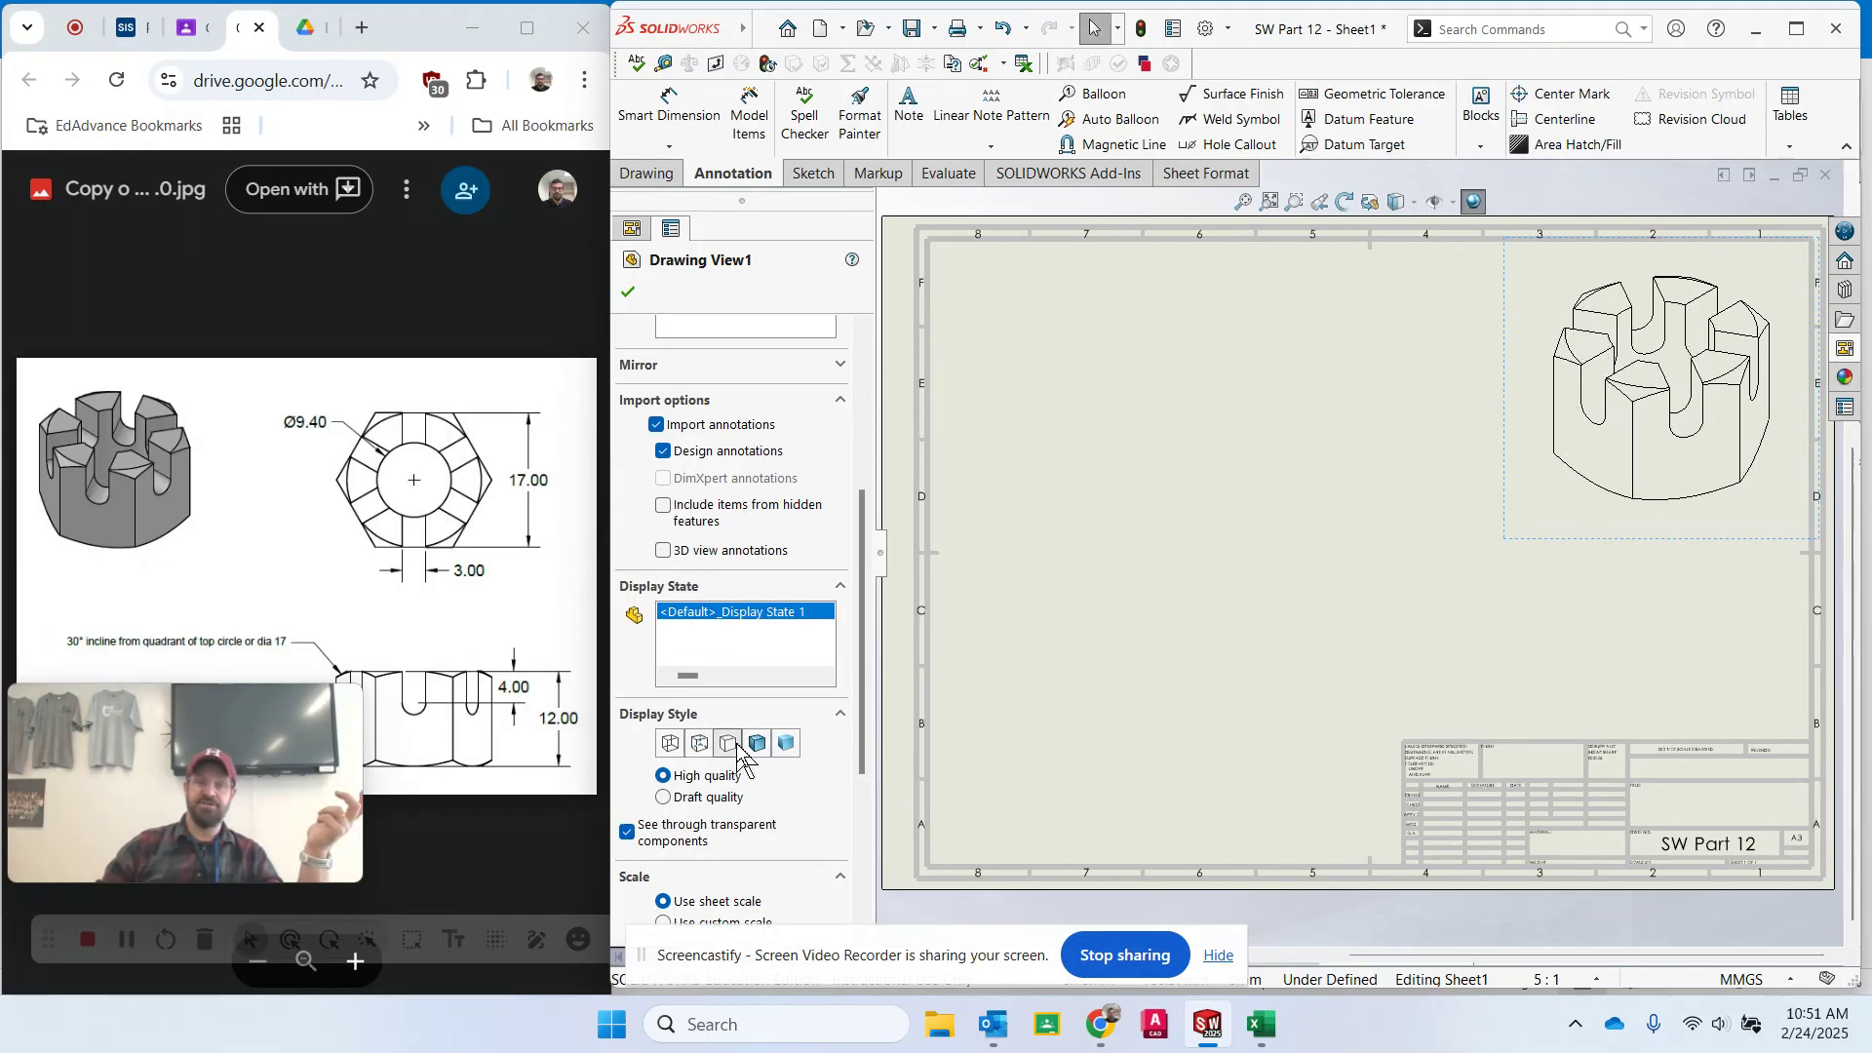
pyautogui.click(760, 746)
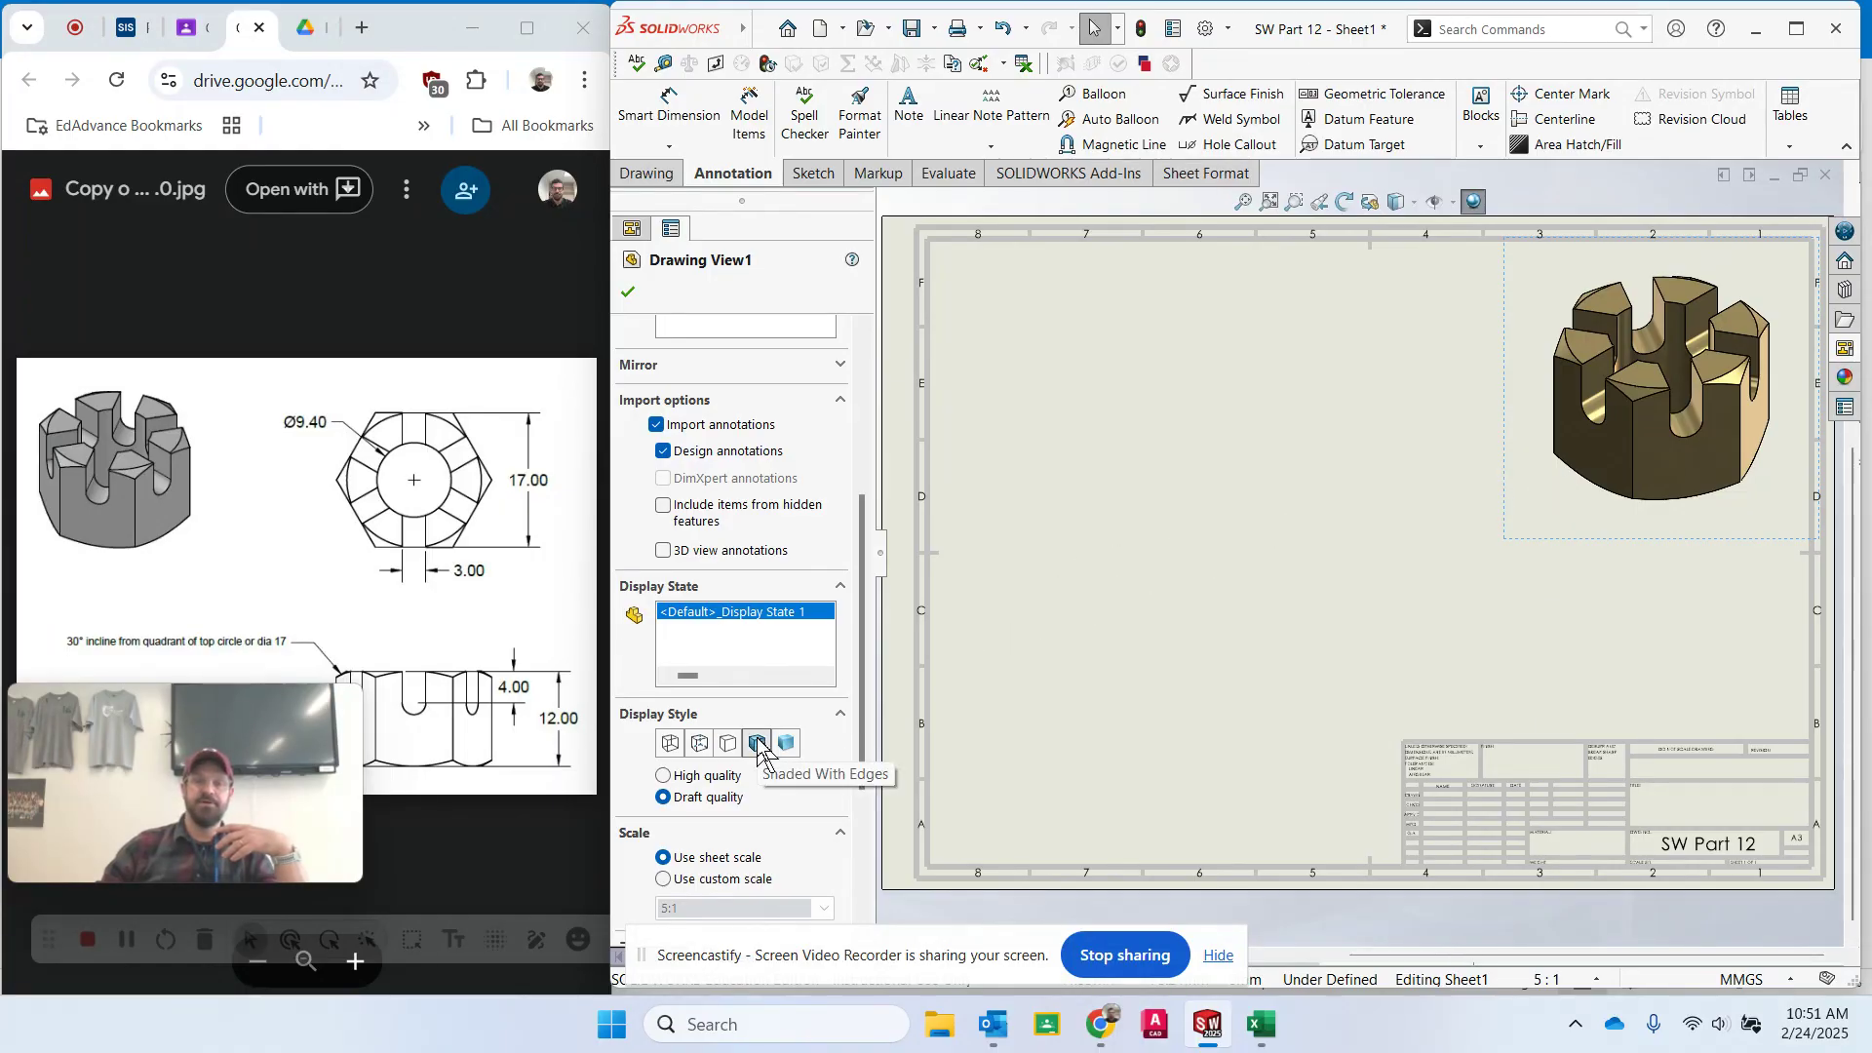
pyautogui.click(664, 776)
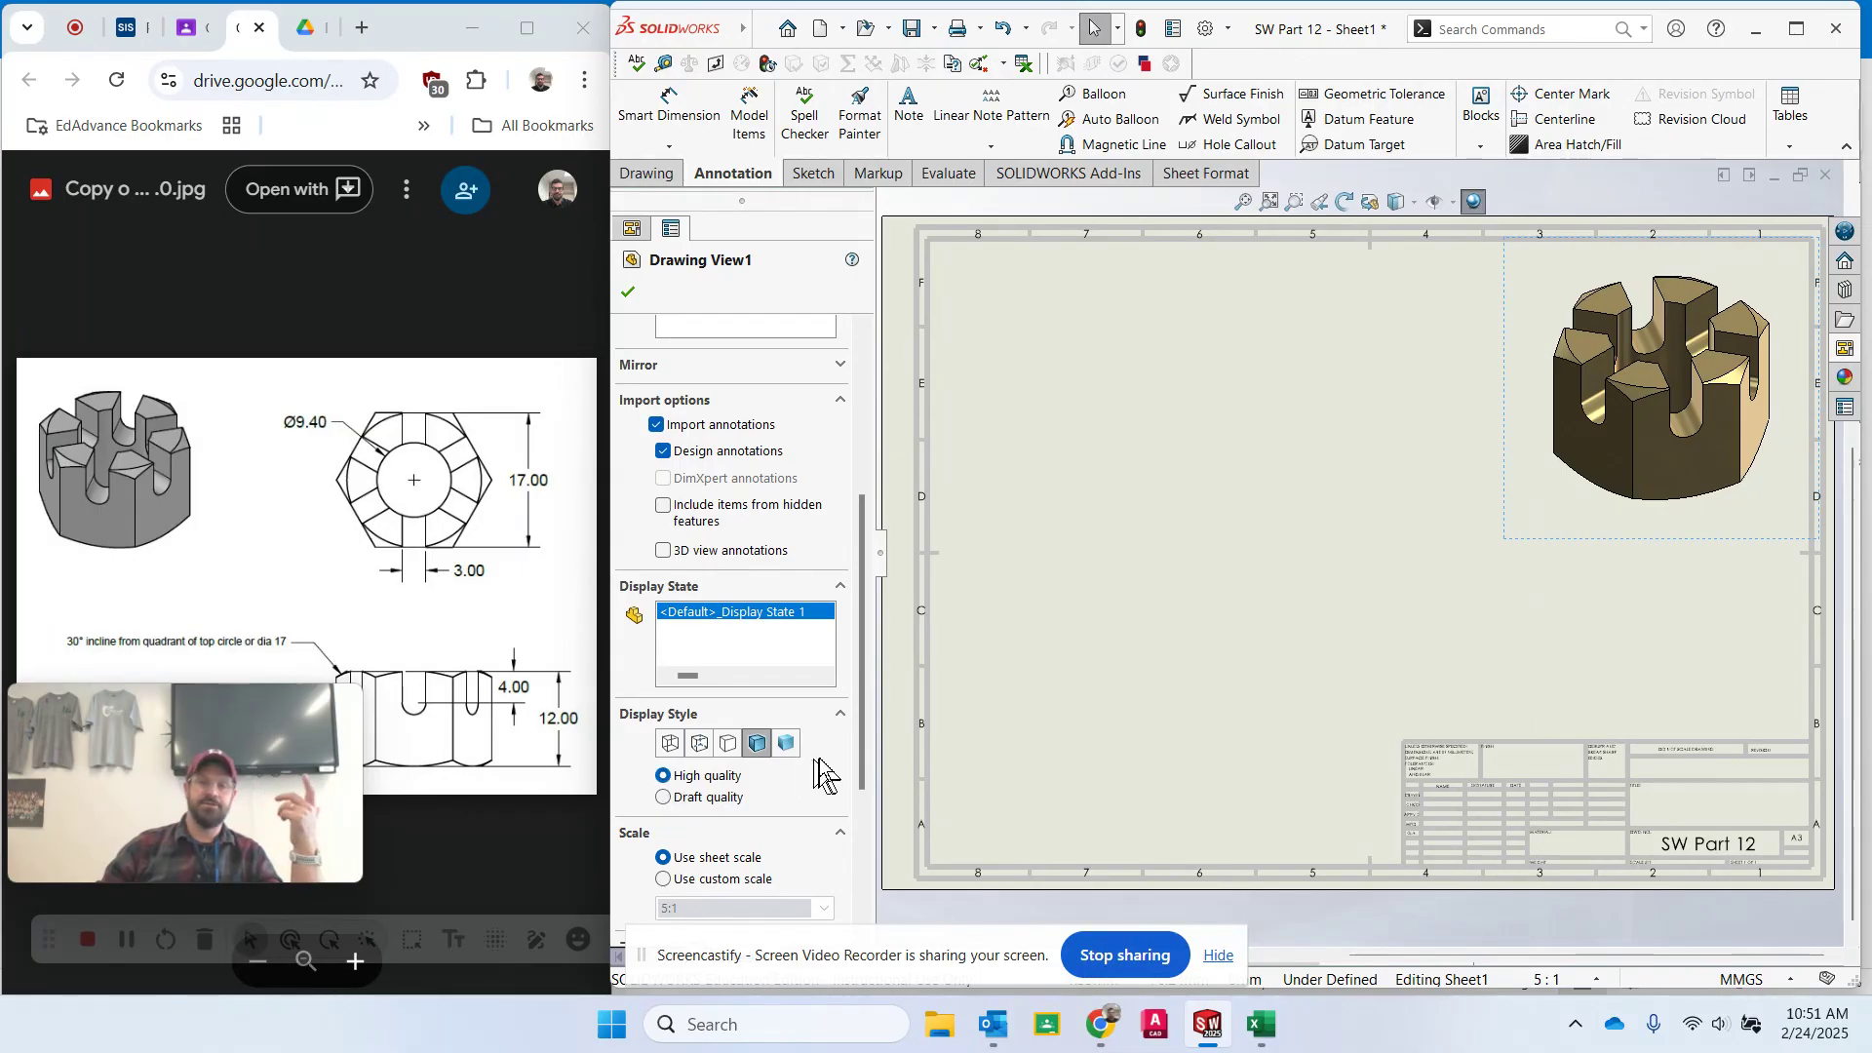
# - Keep the isometric view at sheet scale and accept the drawing view
pyautogui.scroll(-3, 823, 761)
pyautogui.scroll(-2, 823, 761)
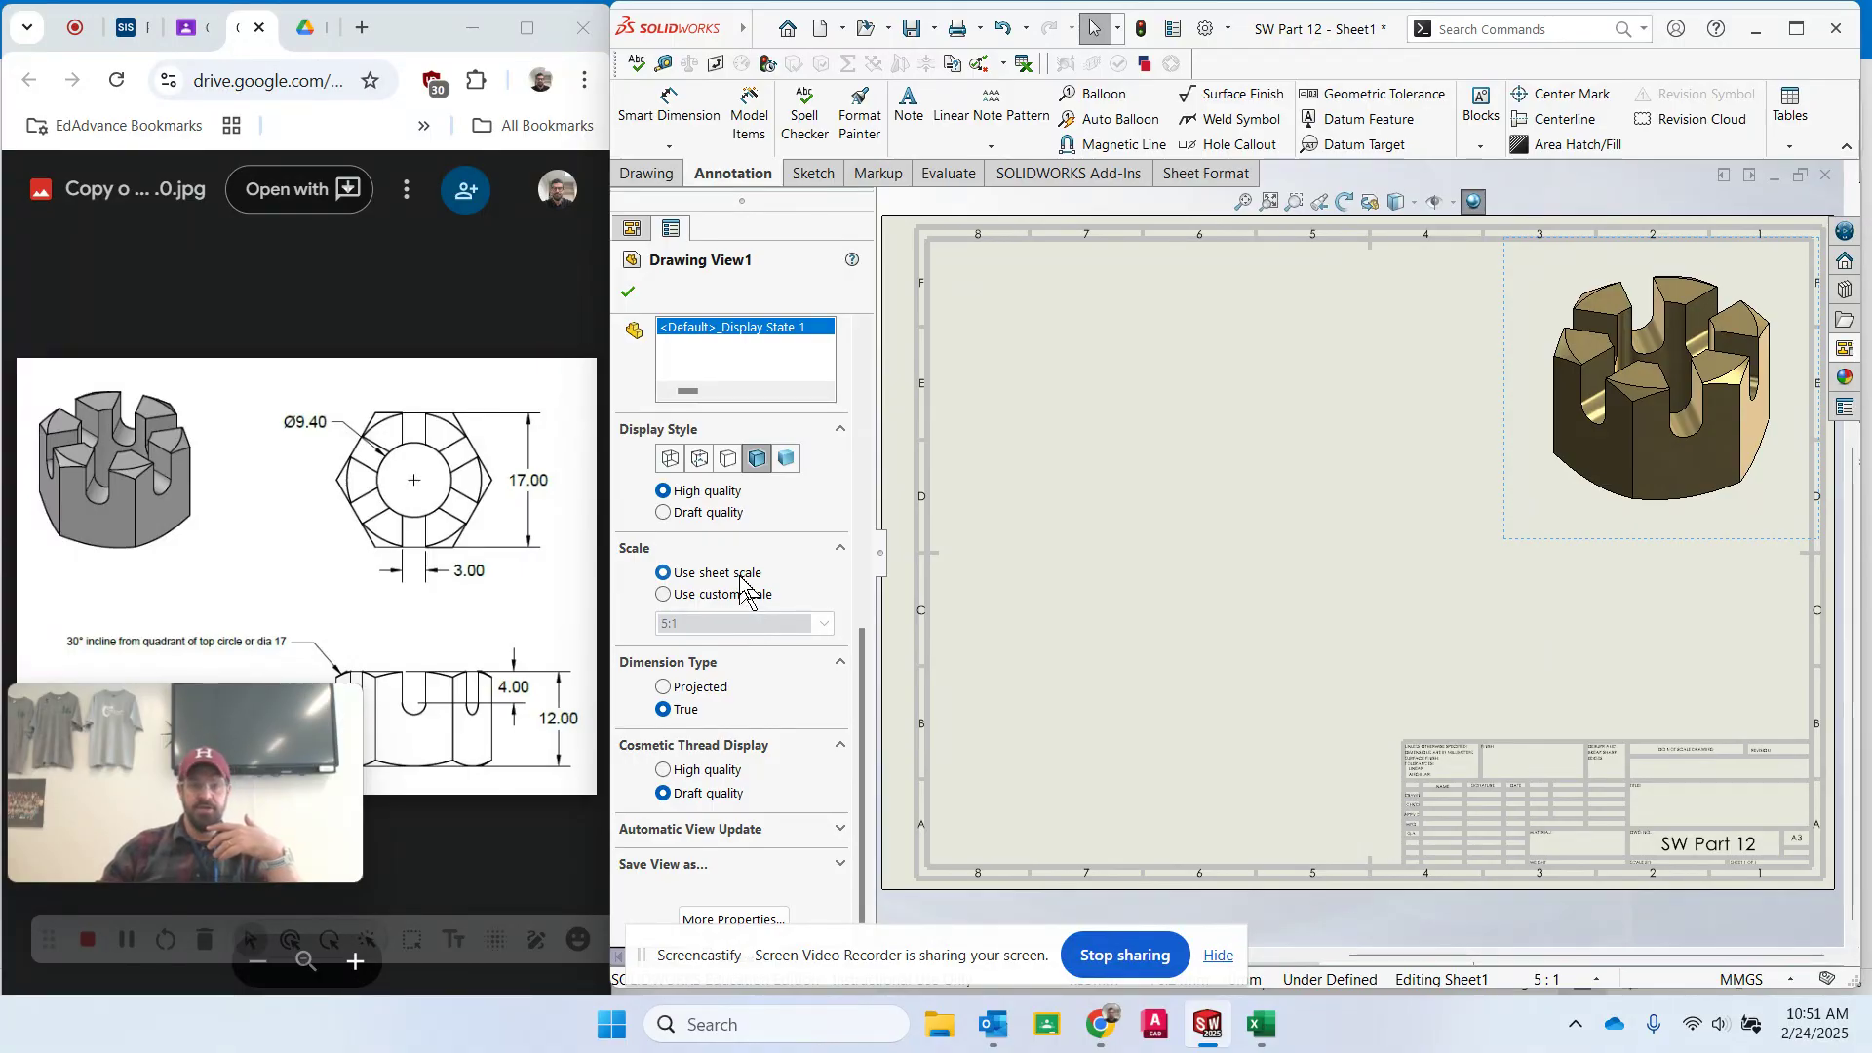
pyautogui.click(697, 597)
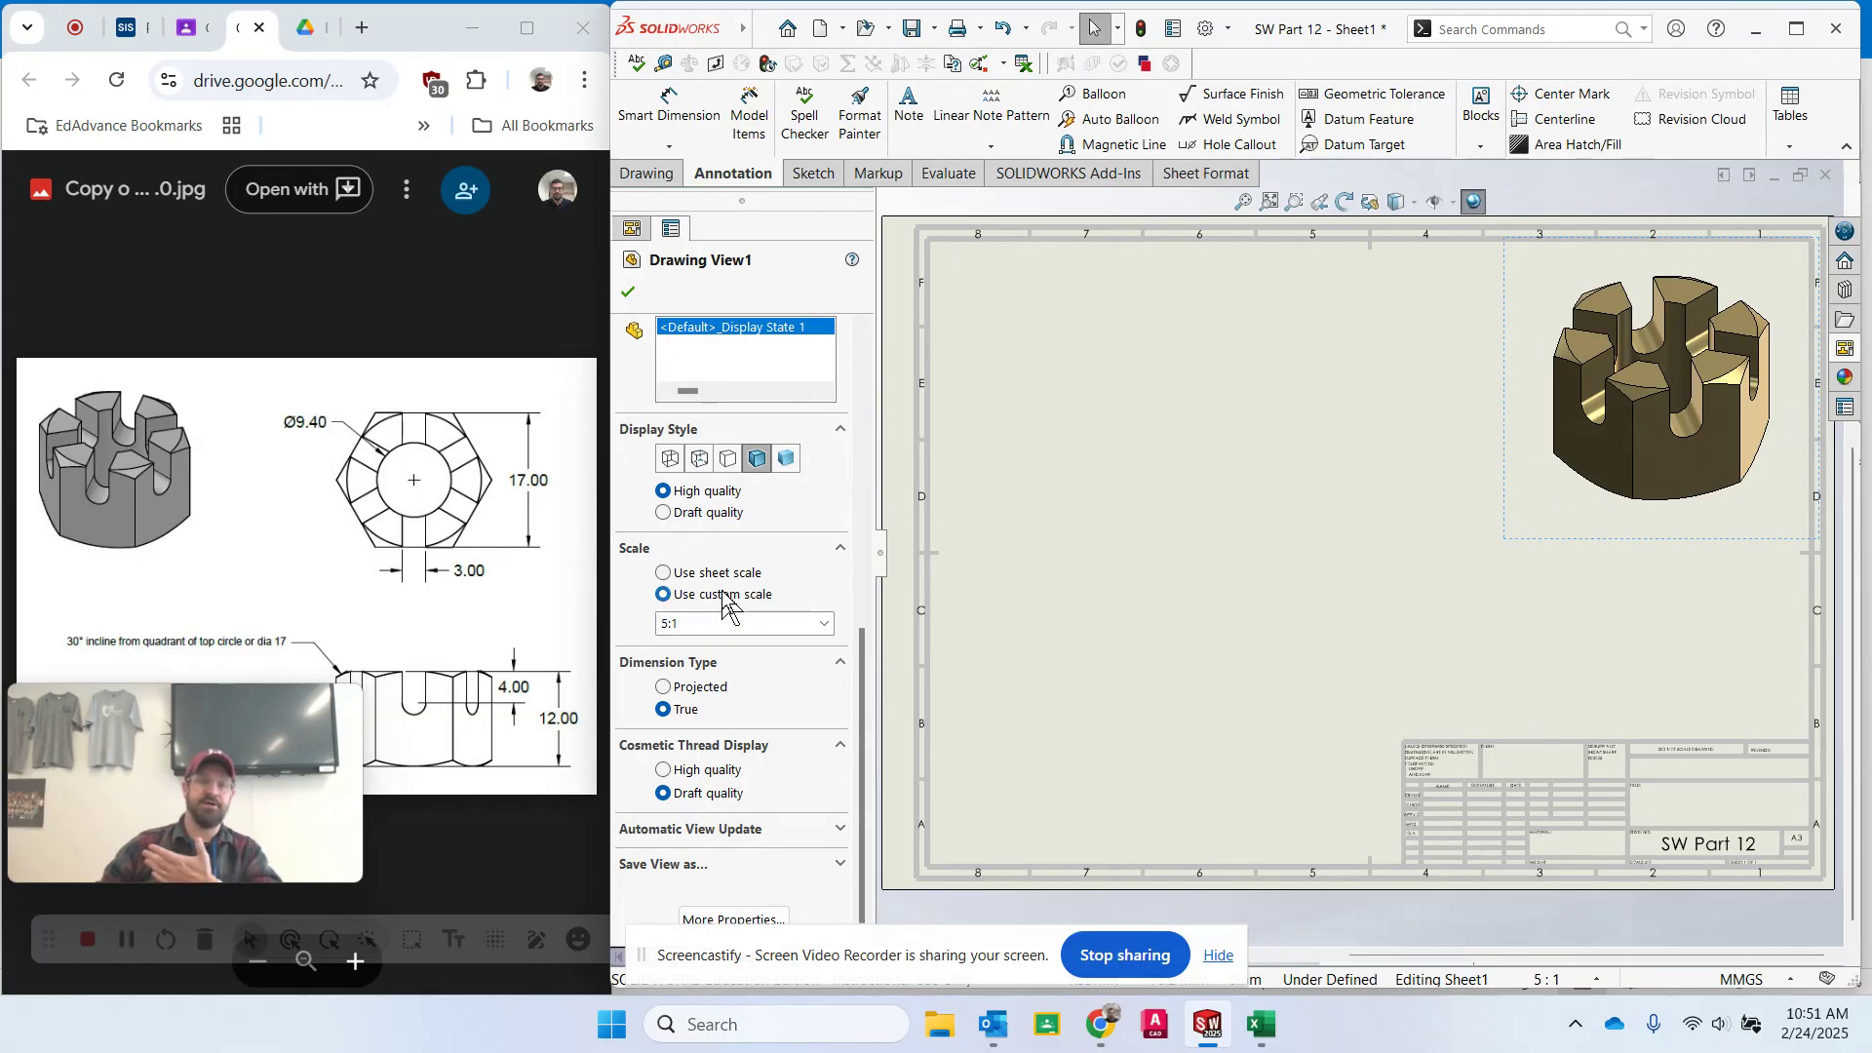
pyautogui.click(671, 575)
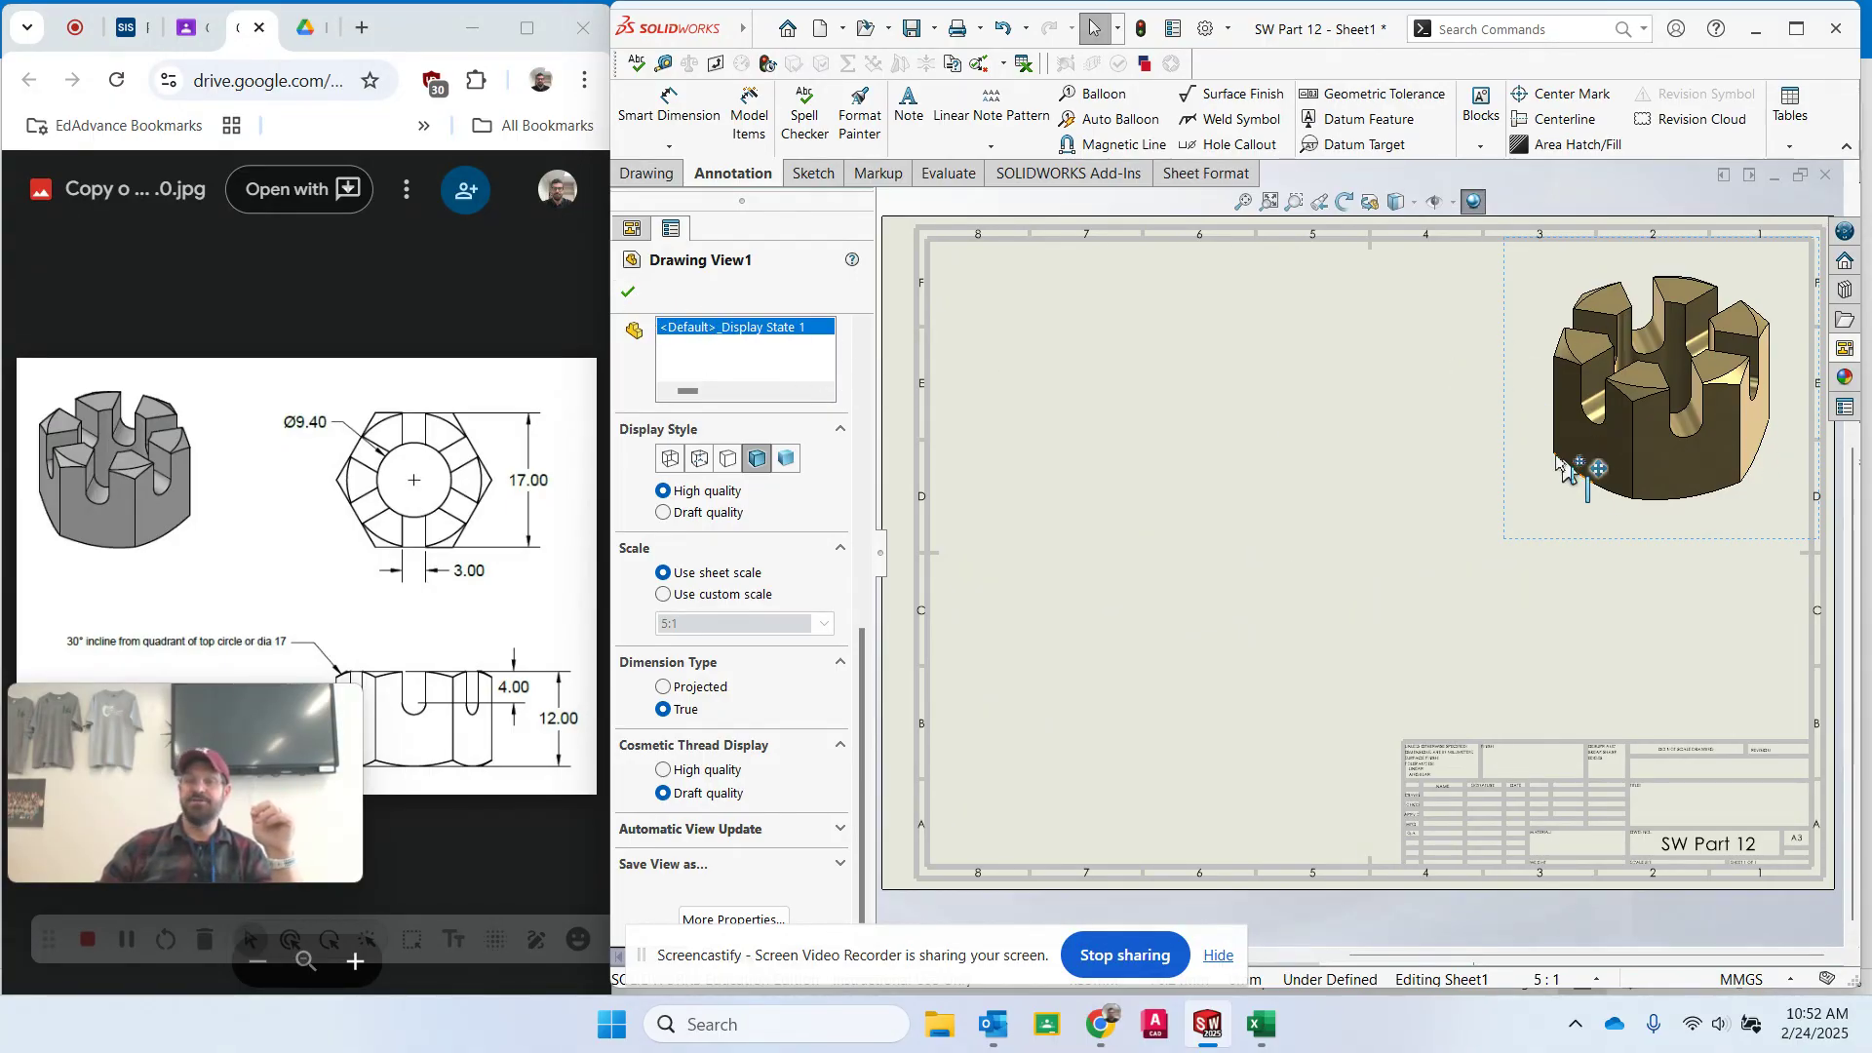
pyautogui.click(628, 292)
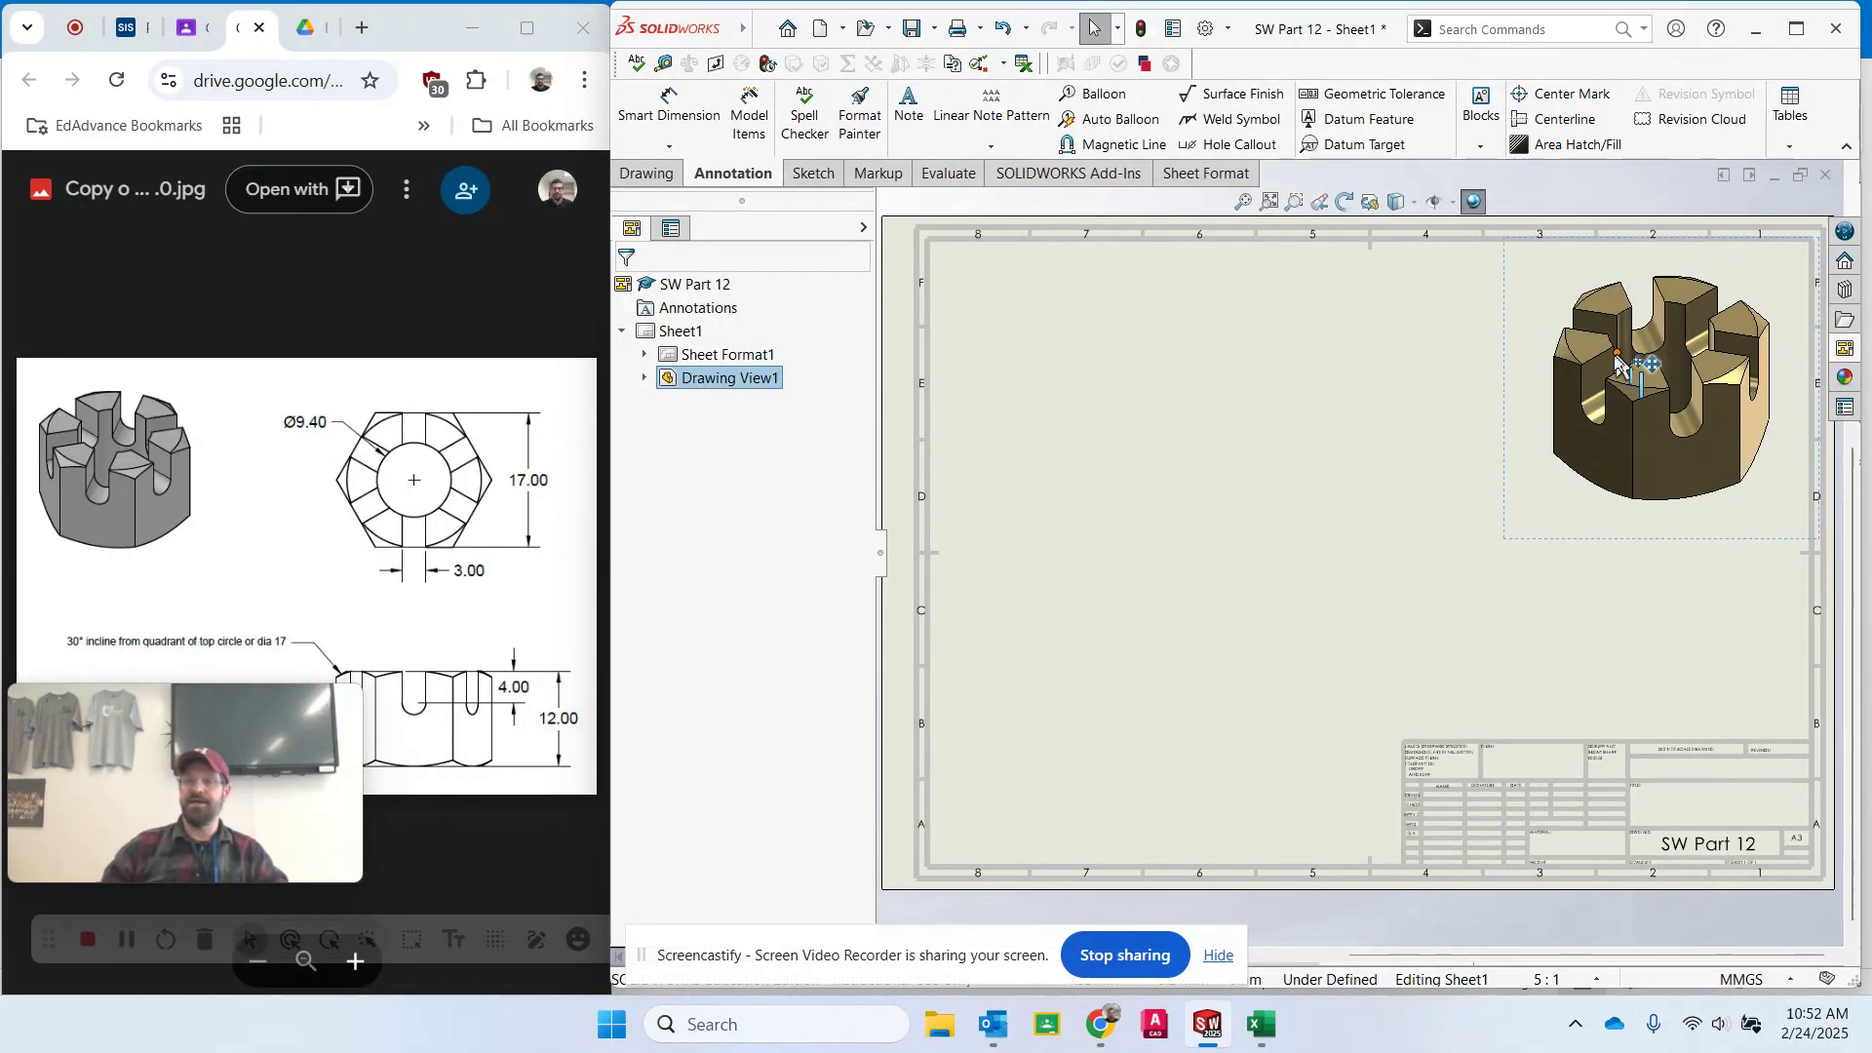
# - Place the top view in the sheet's upper left and project a front view below it
pyautogui.click(1846, 349)
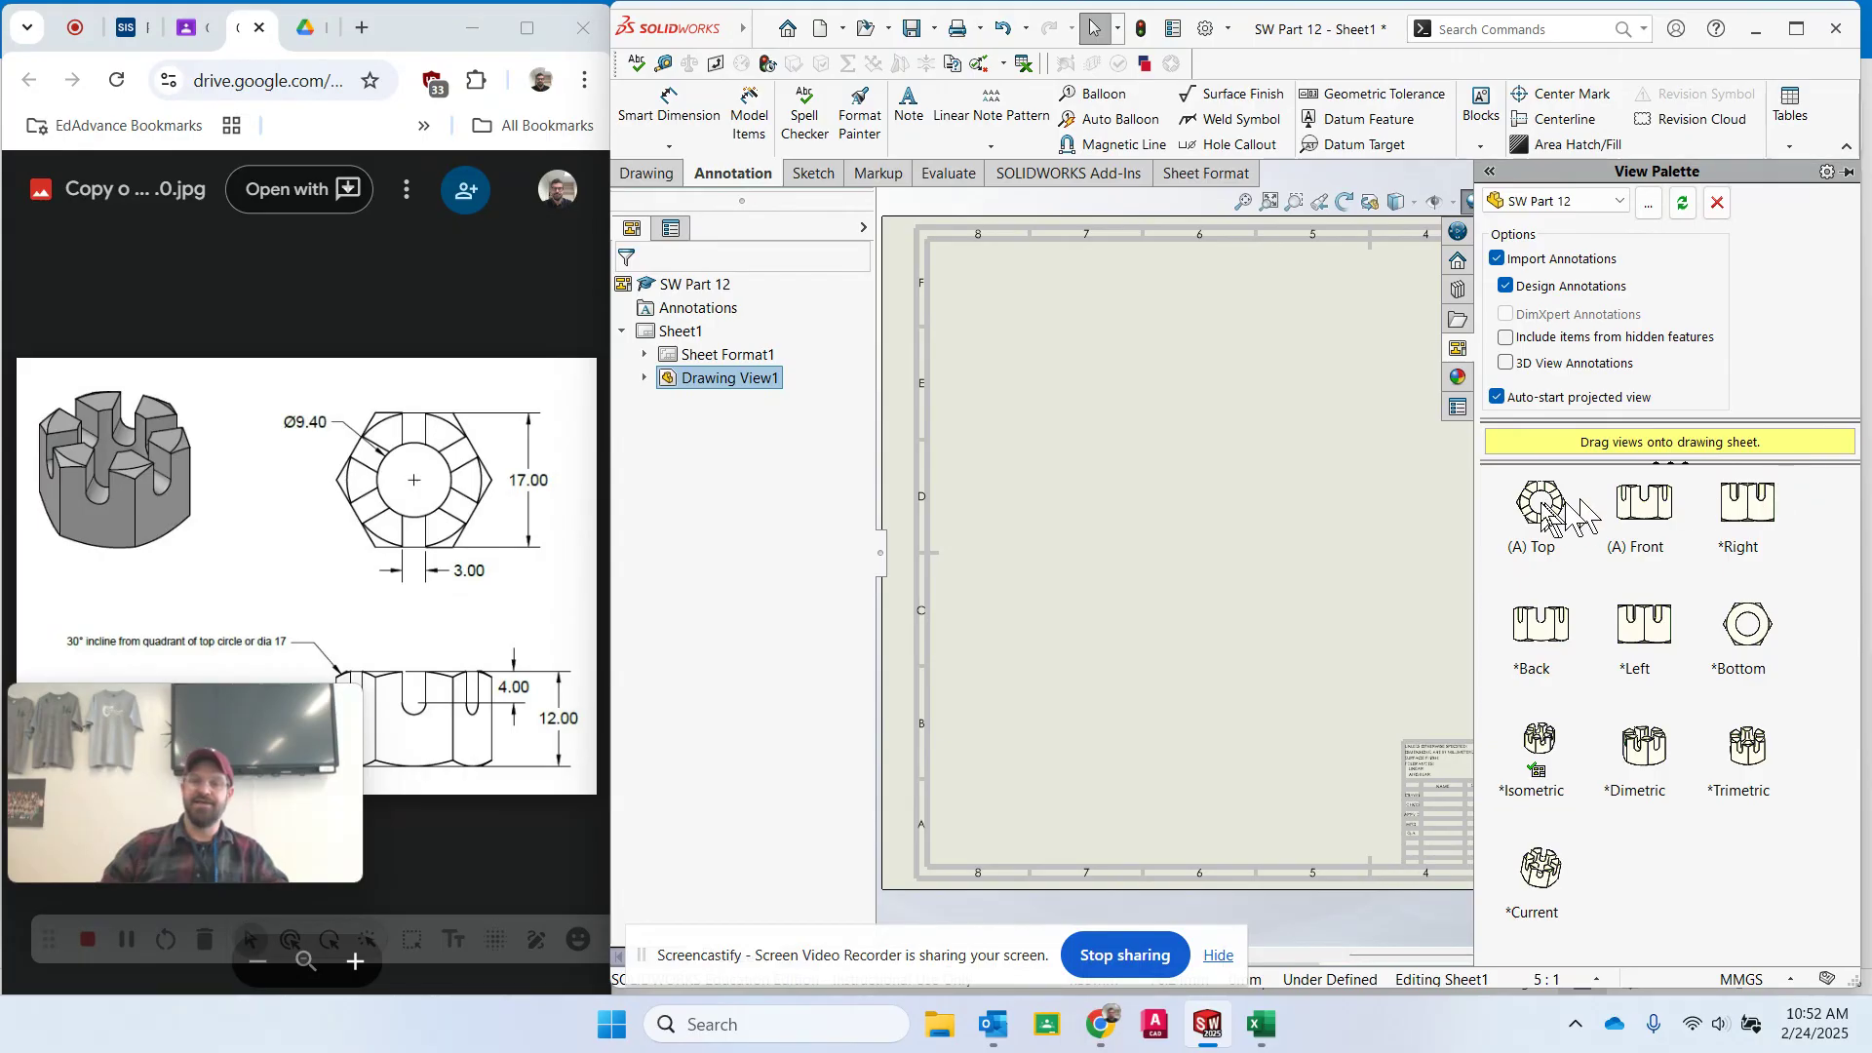
pyautogui.click(1545, 517)
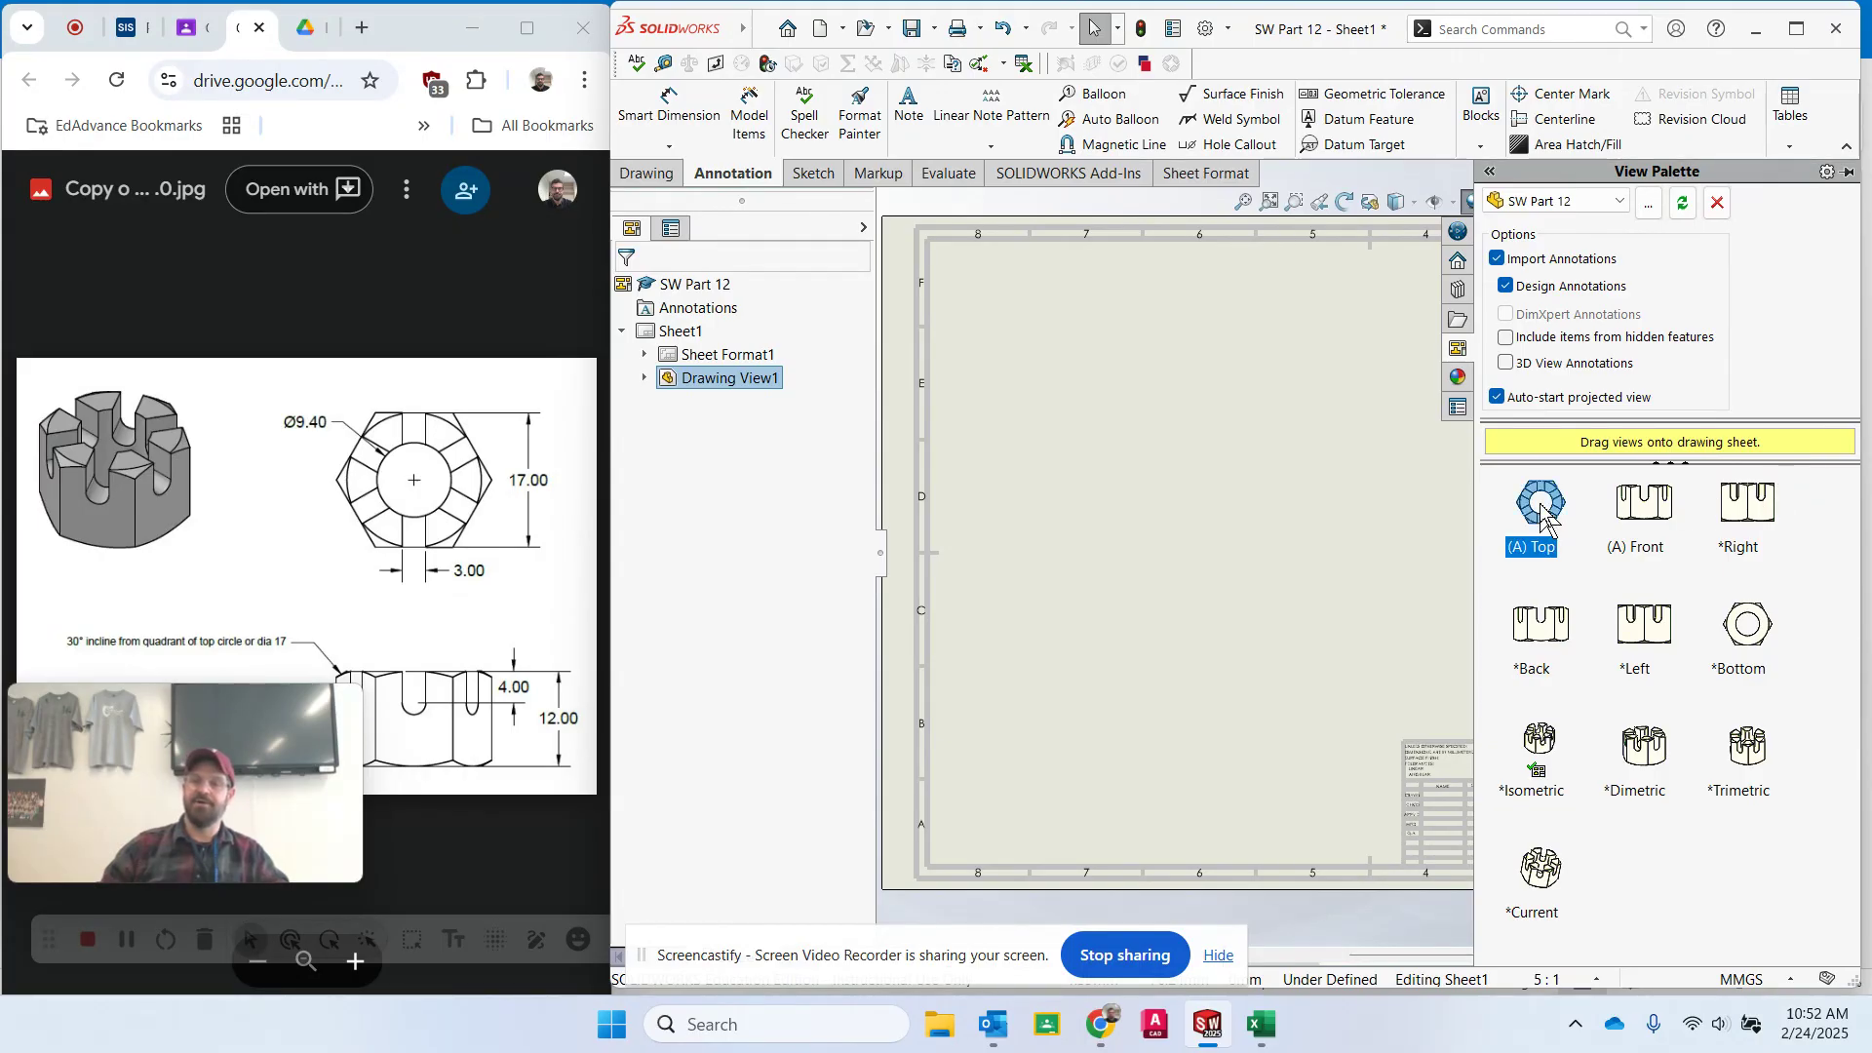
pyautogui.moveTo(1544, 517); pyautogui.dragTo(1075, 379)
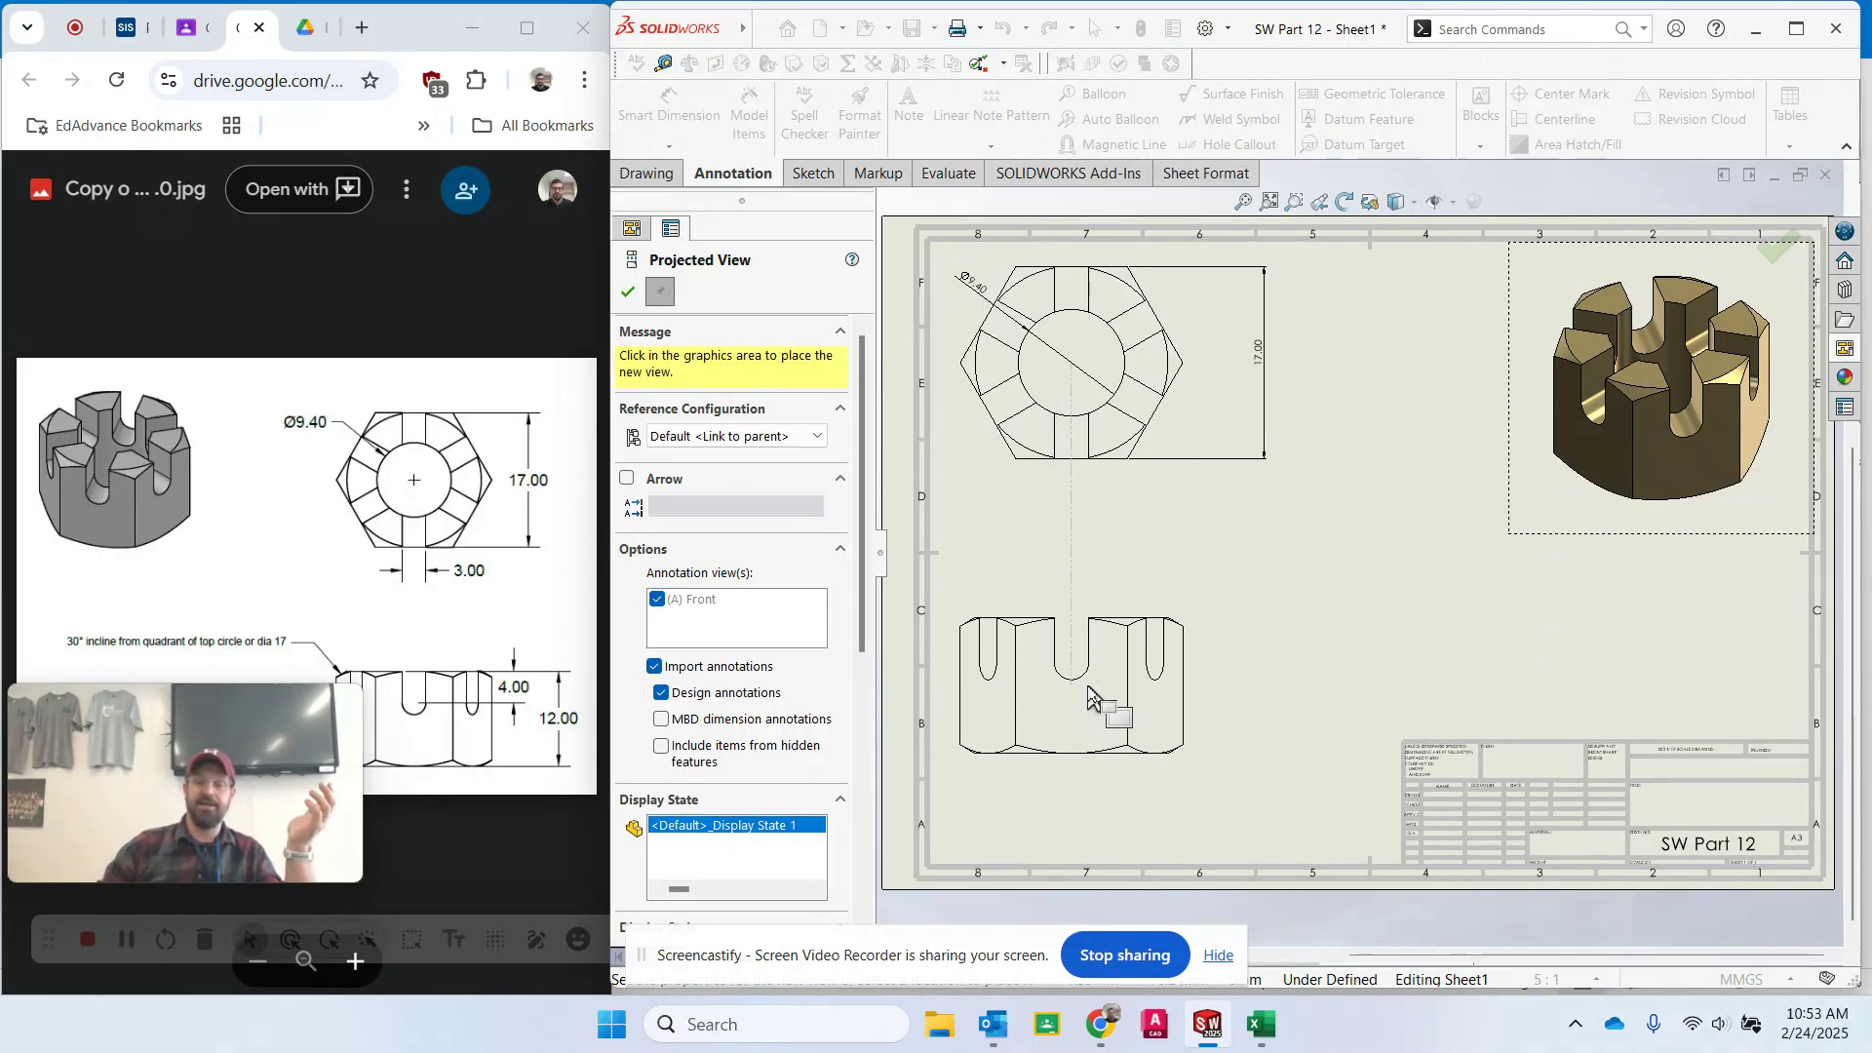
pyautogui.click(1092, 695)
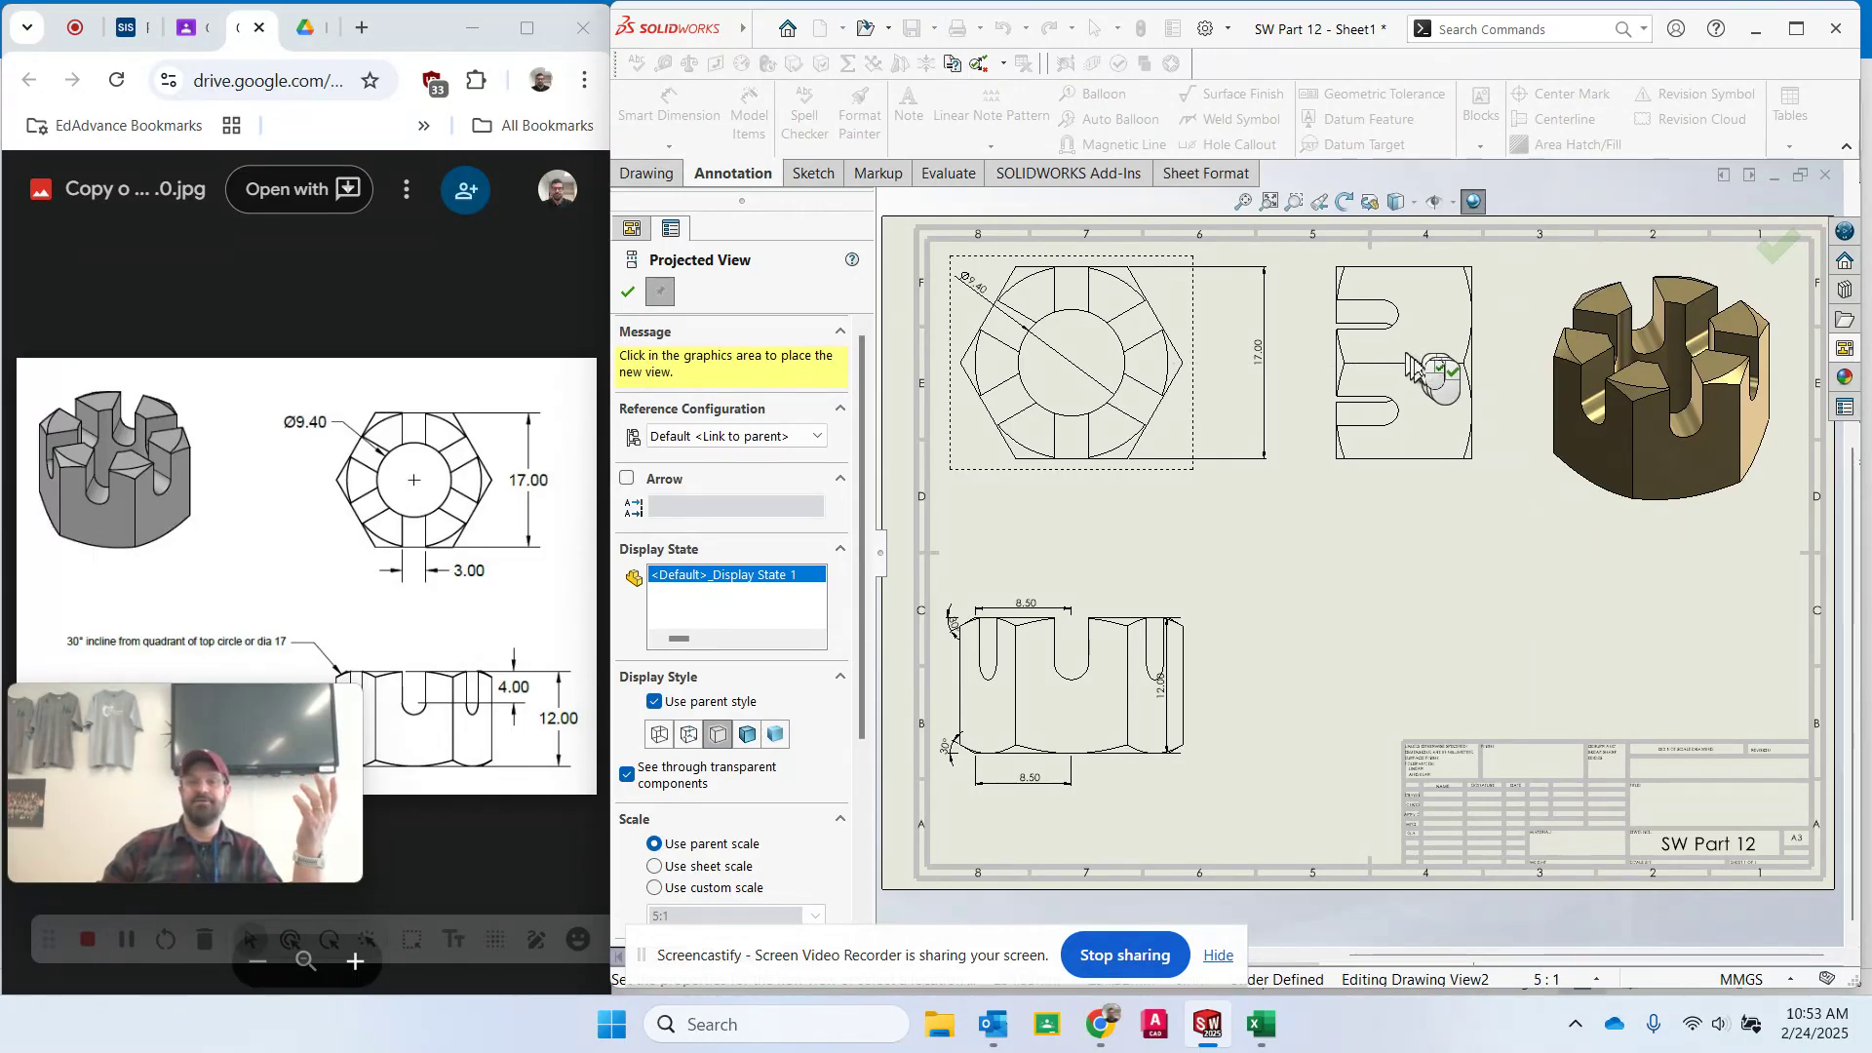
# - Place the projected side view to the right of the top view and close the Projected View command
pyautogui.click(1414, 369)
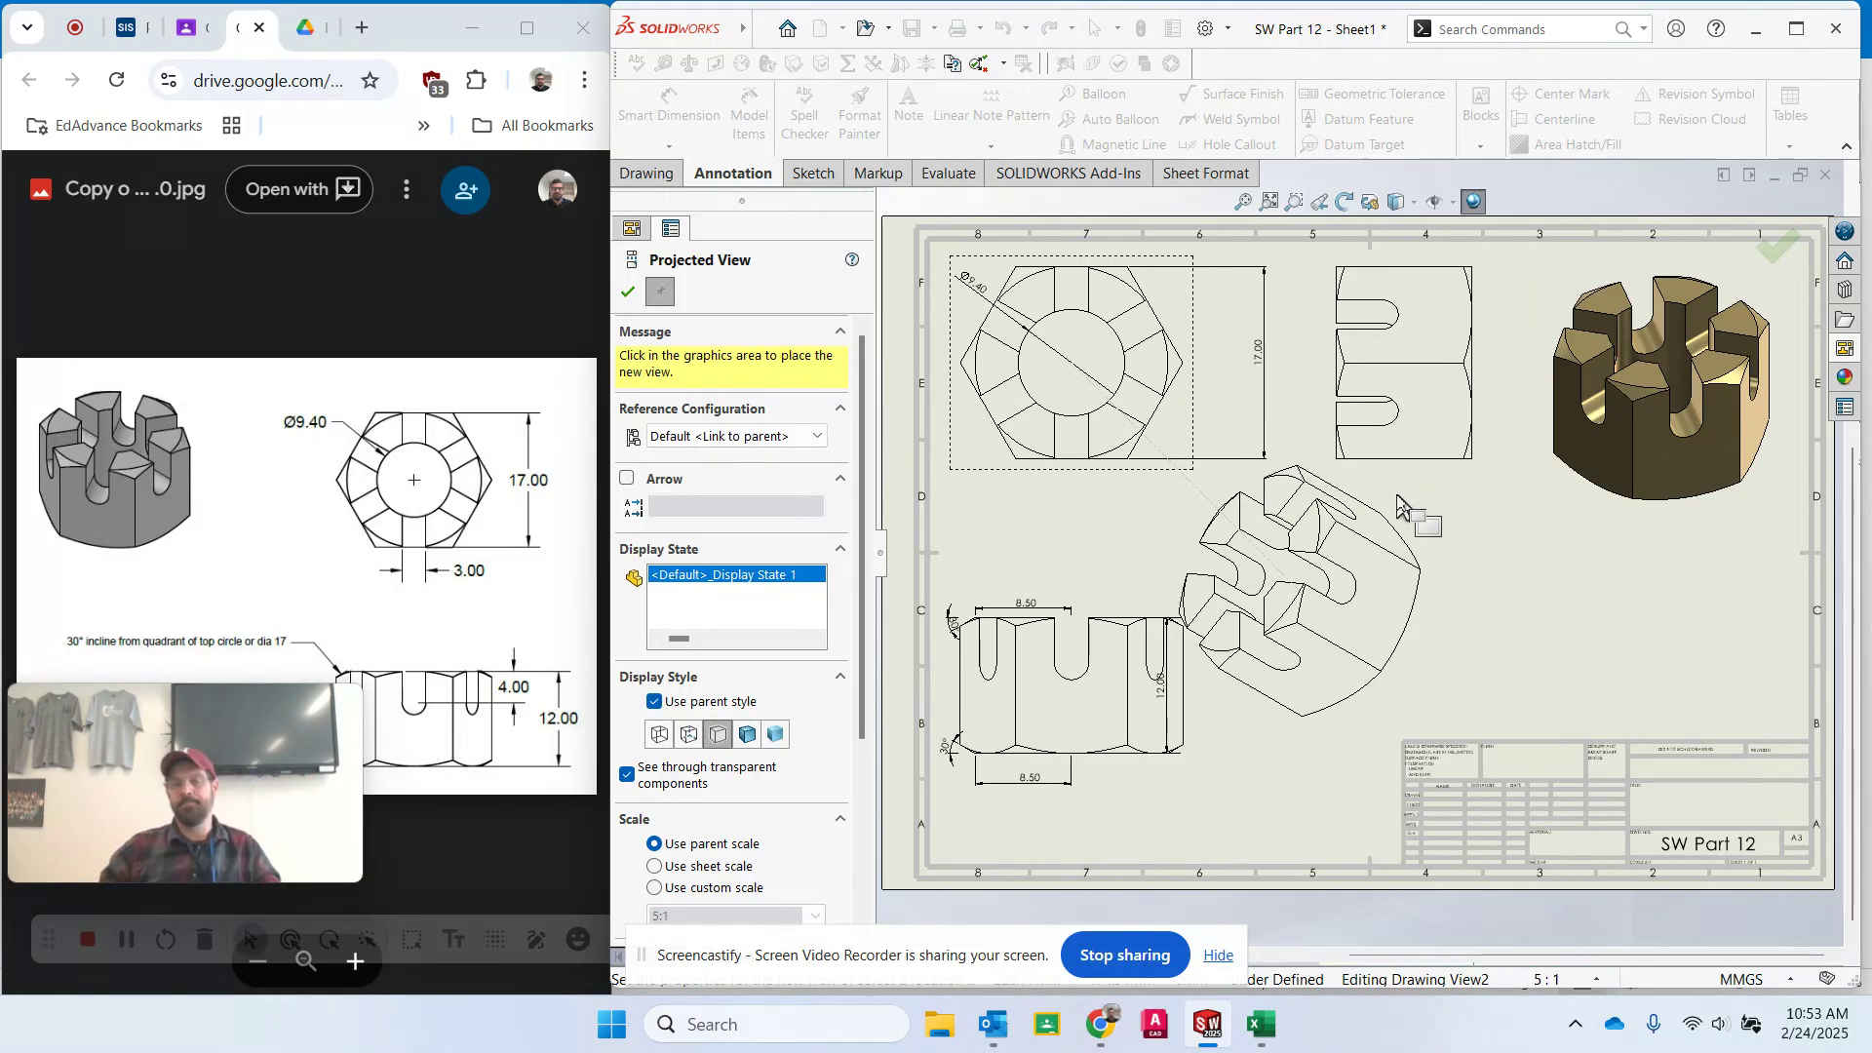
pyautogui.press('Escape')
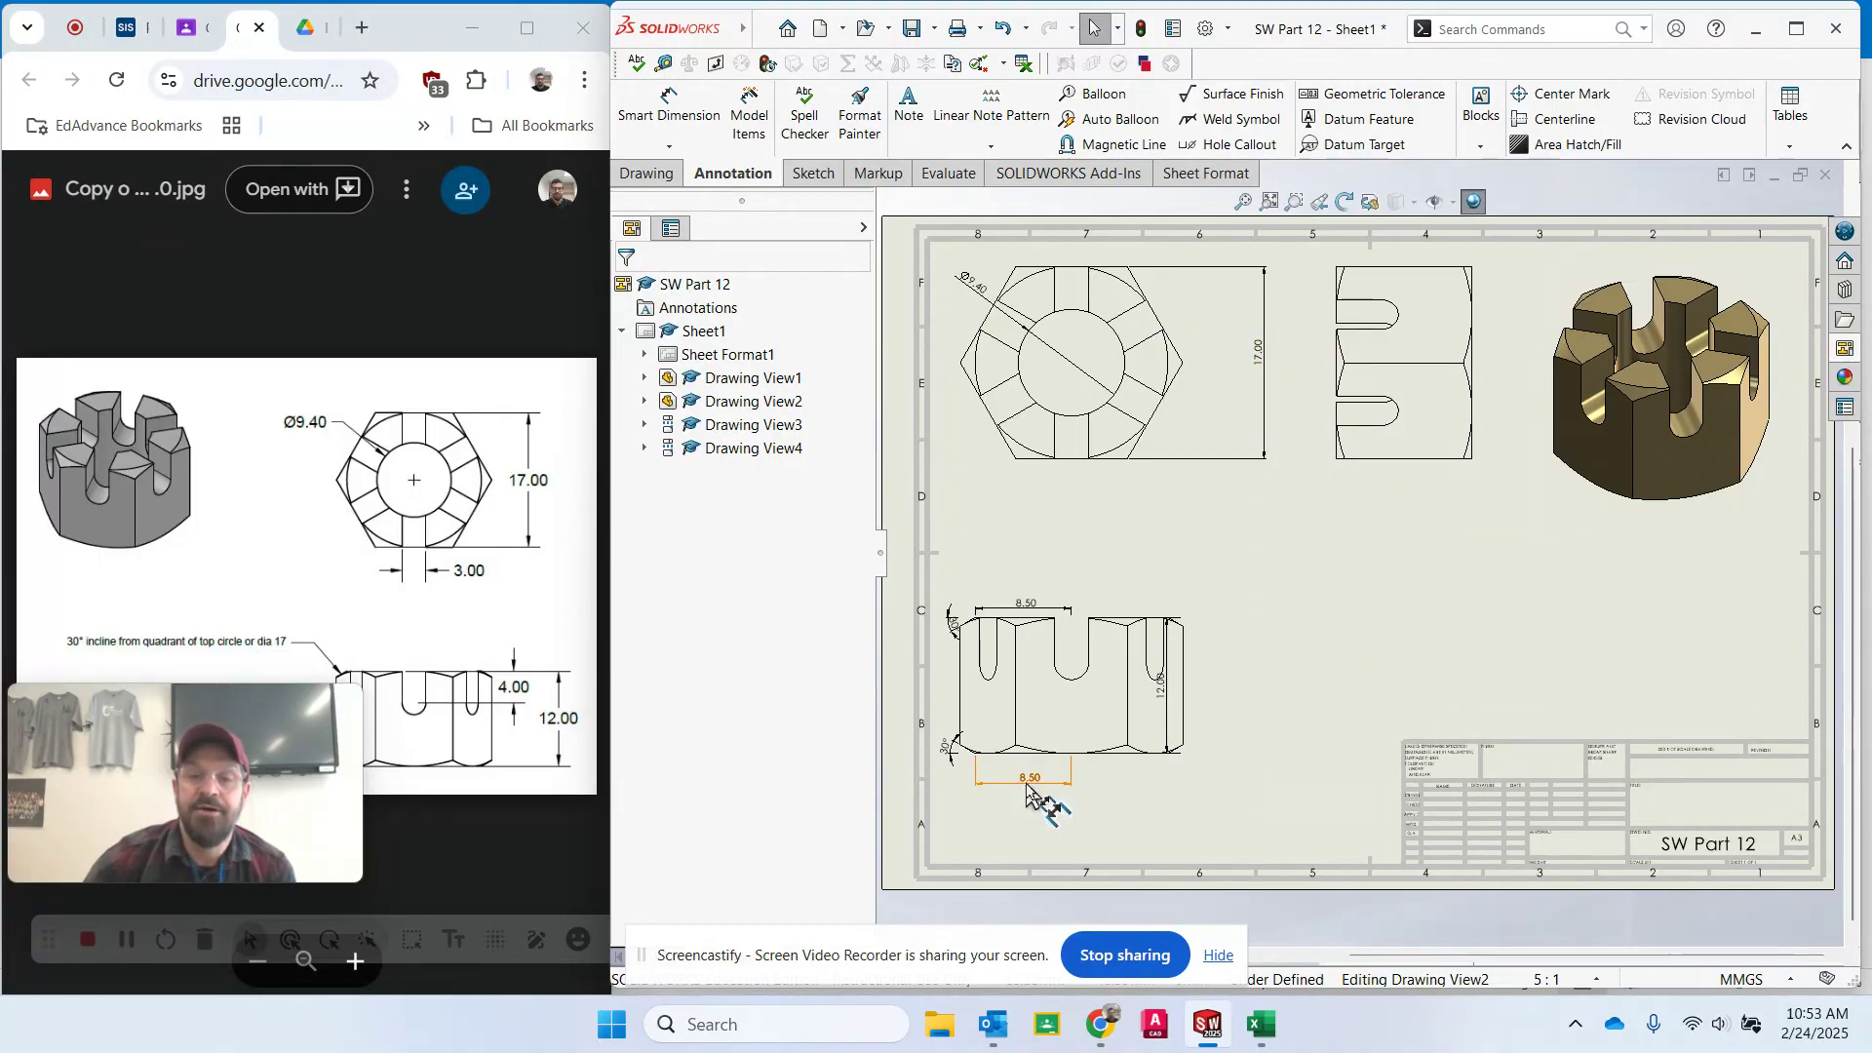
# - Reposition the front view's lower 8.50 dimension and move the 12.00 height dimension out to the view's right side
pyautogui.moveTo(1029, 779)
pyautogui.mouseDown()
pyautogui.moveTo(1038, 814)
pyautogui.moveTo(1024, 796)
pyautogui.mouseUp()
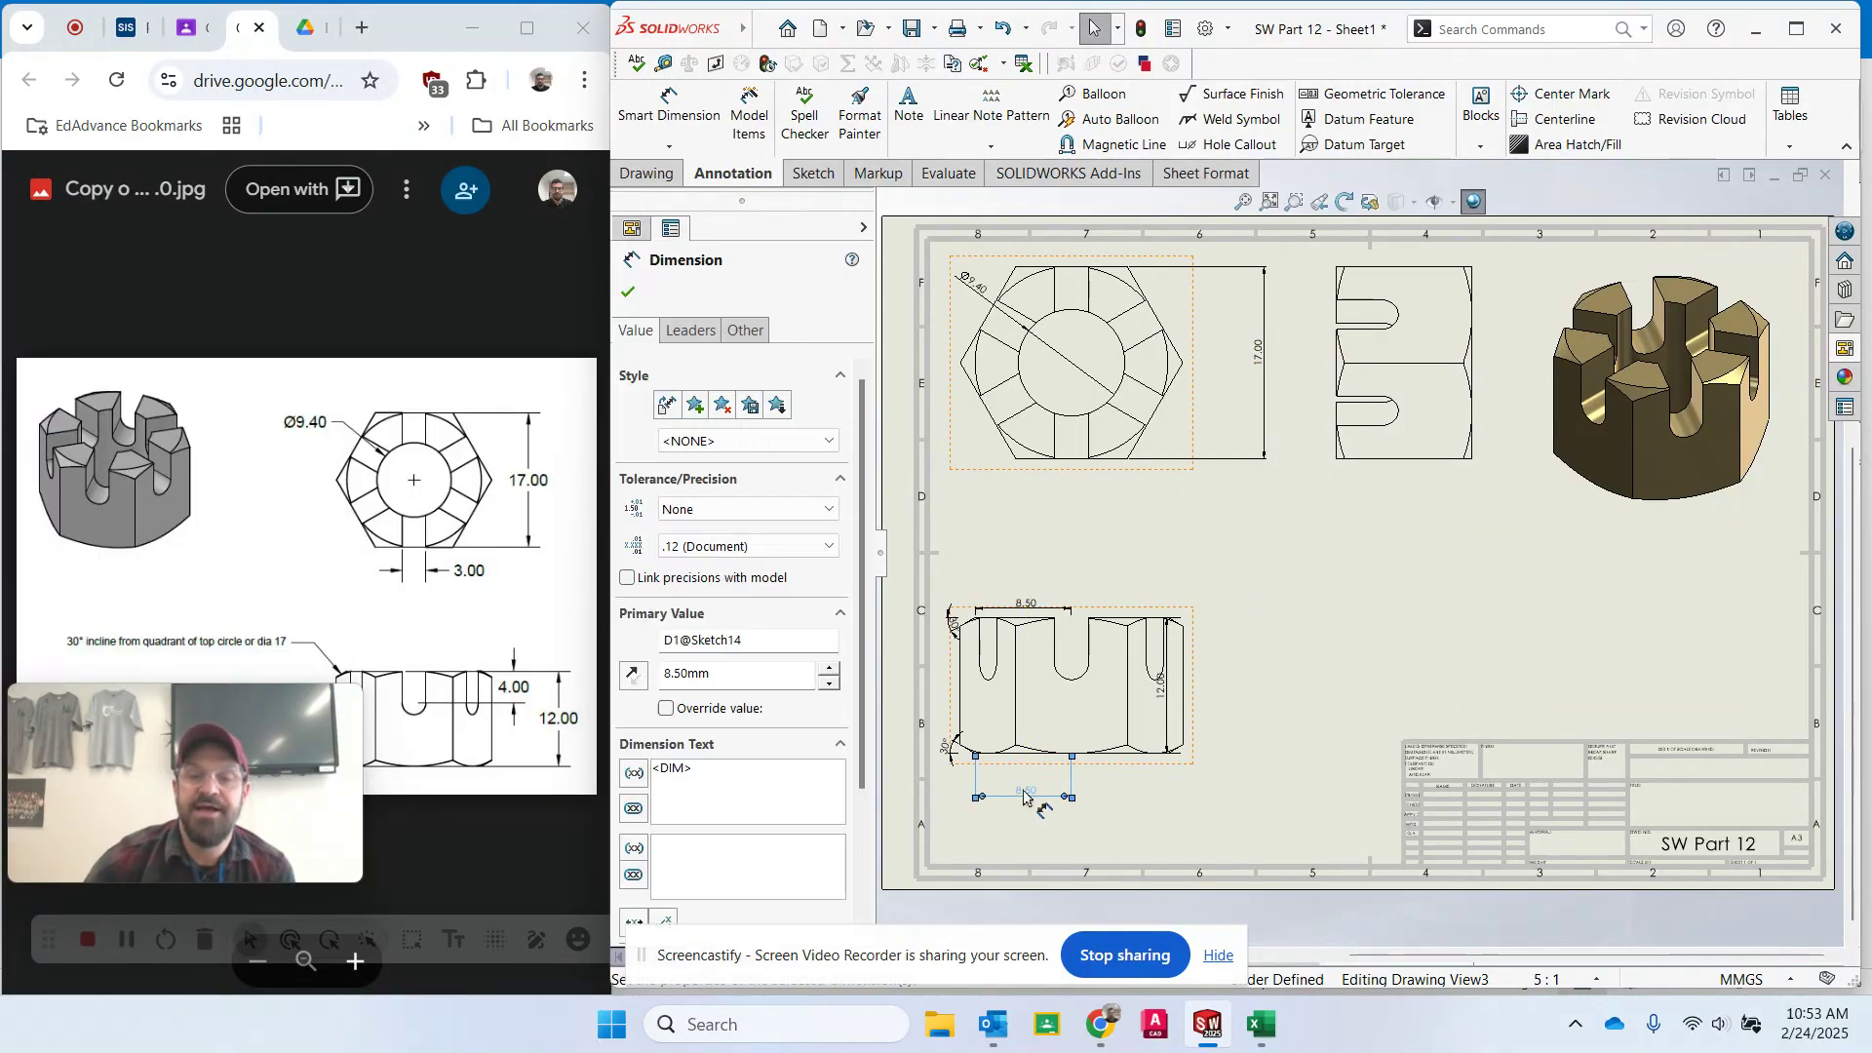
pyautogui.press('Escape')
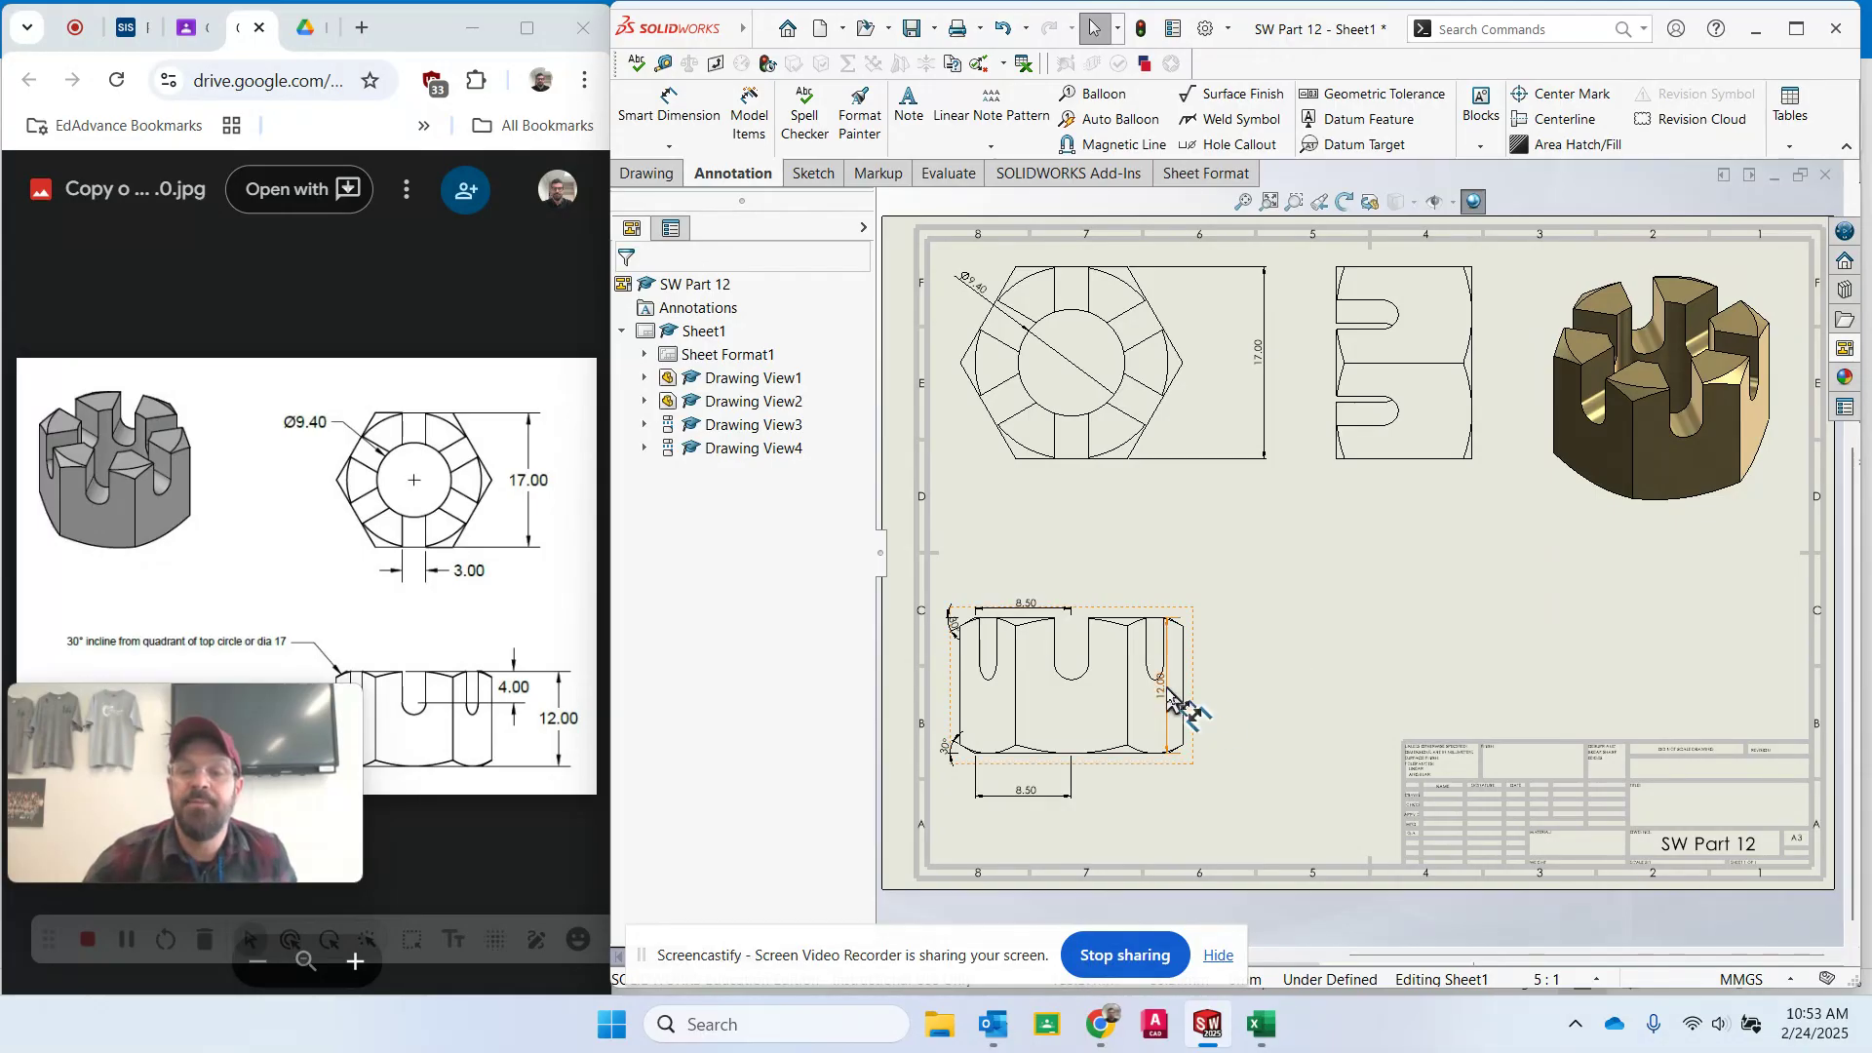
pyautogui.moveTo(1162, 697); pyautogui.dragTo(1224, 690)
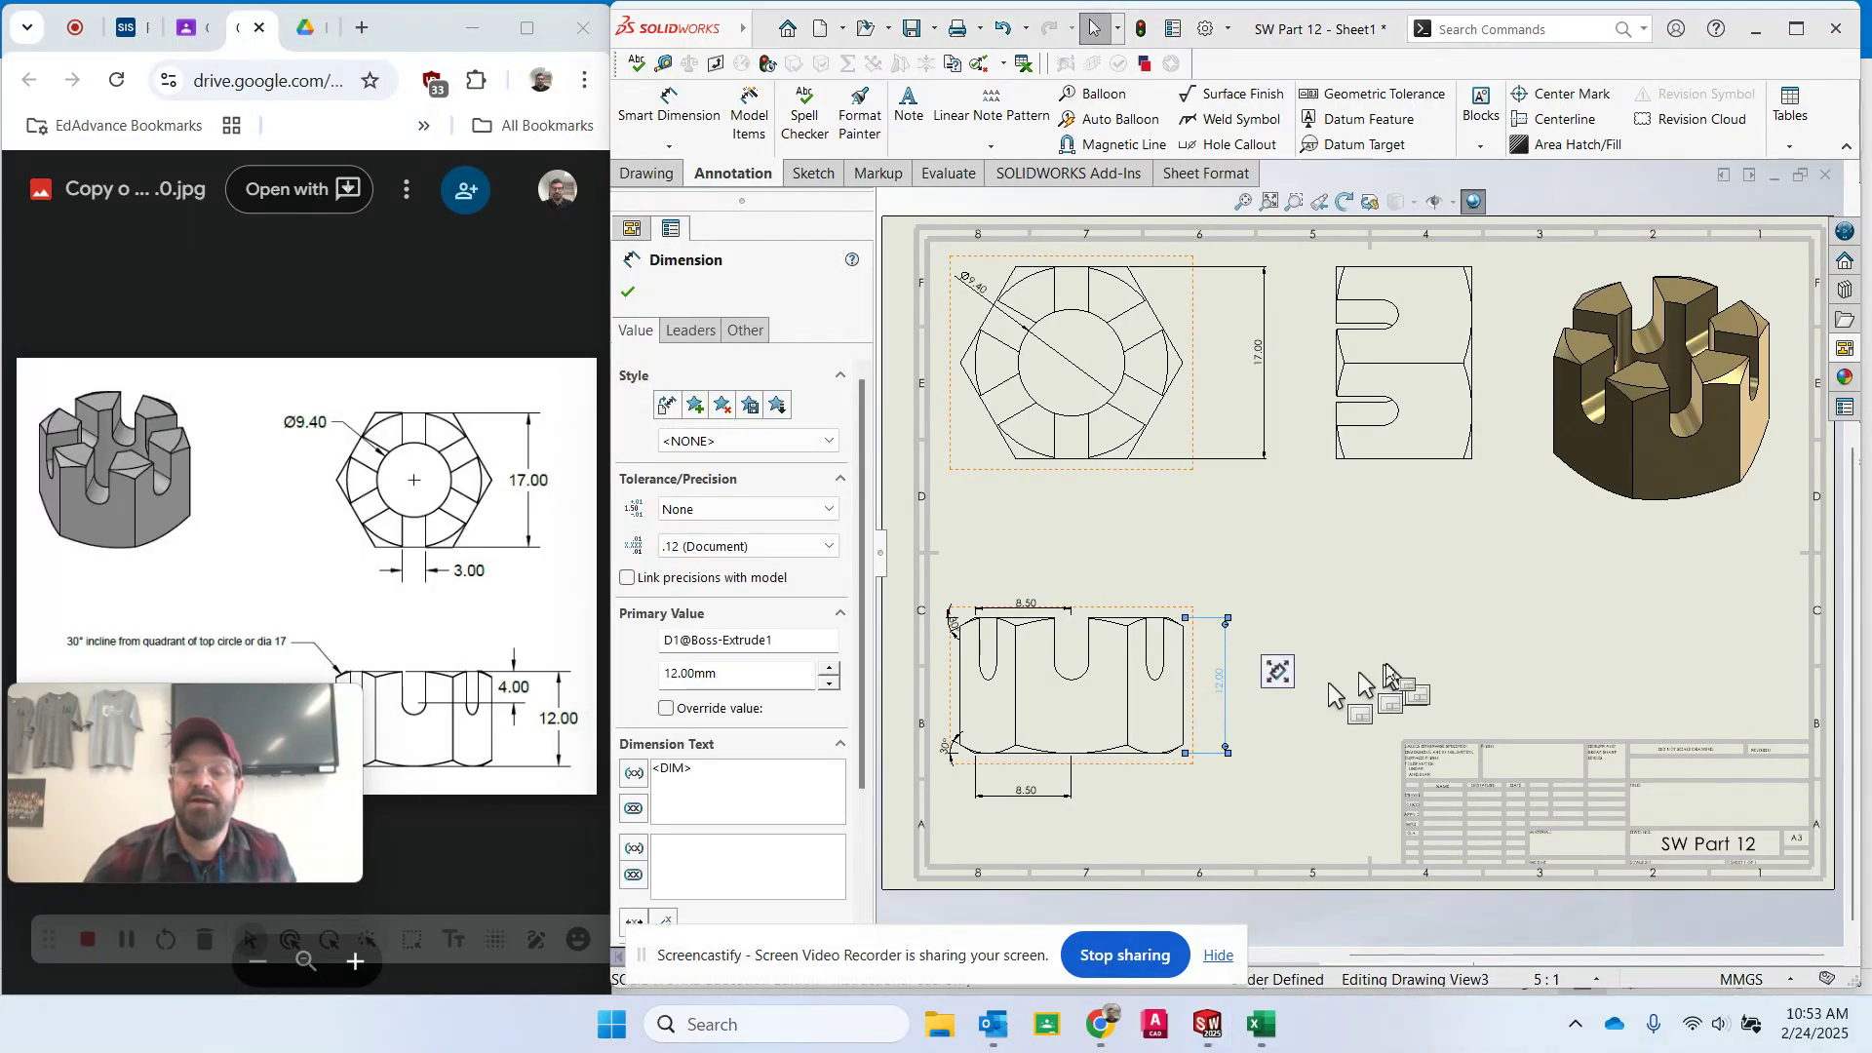
pyautogui.press('Escape')
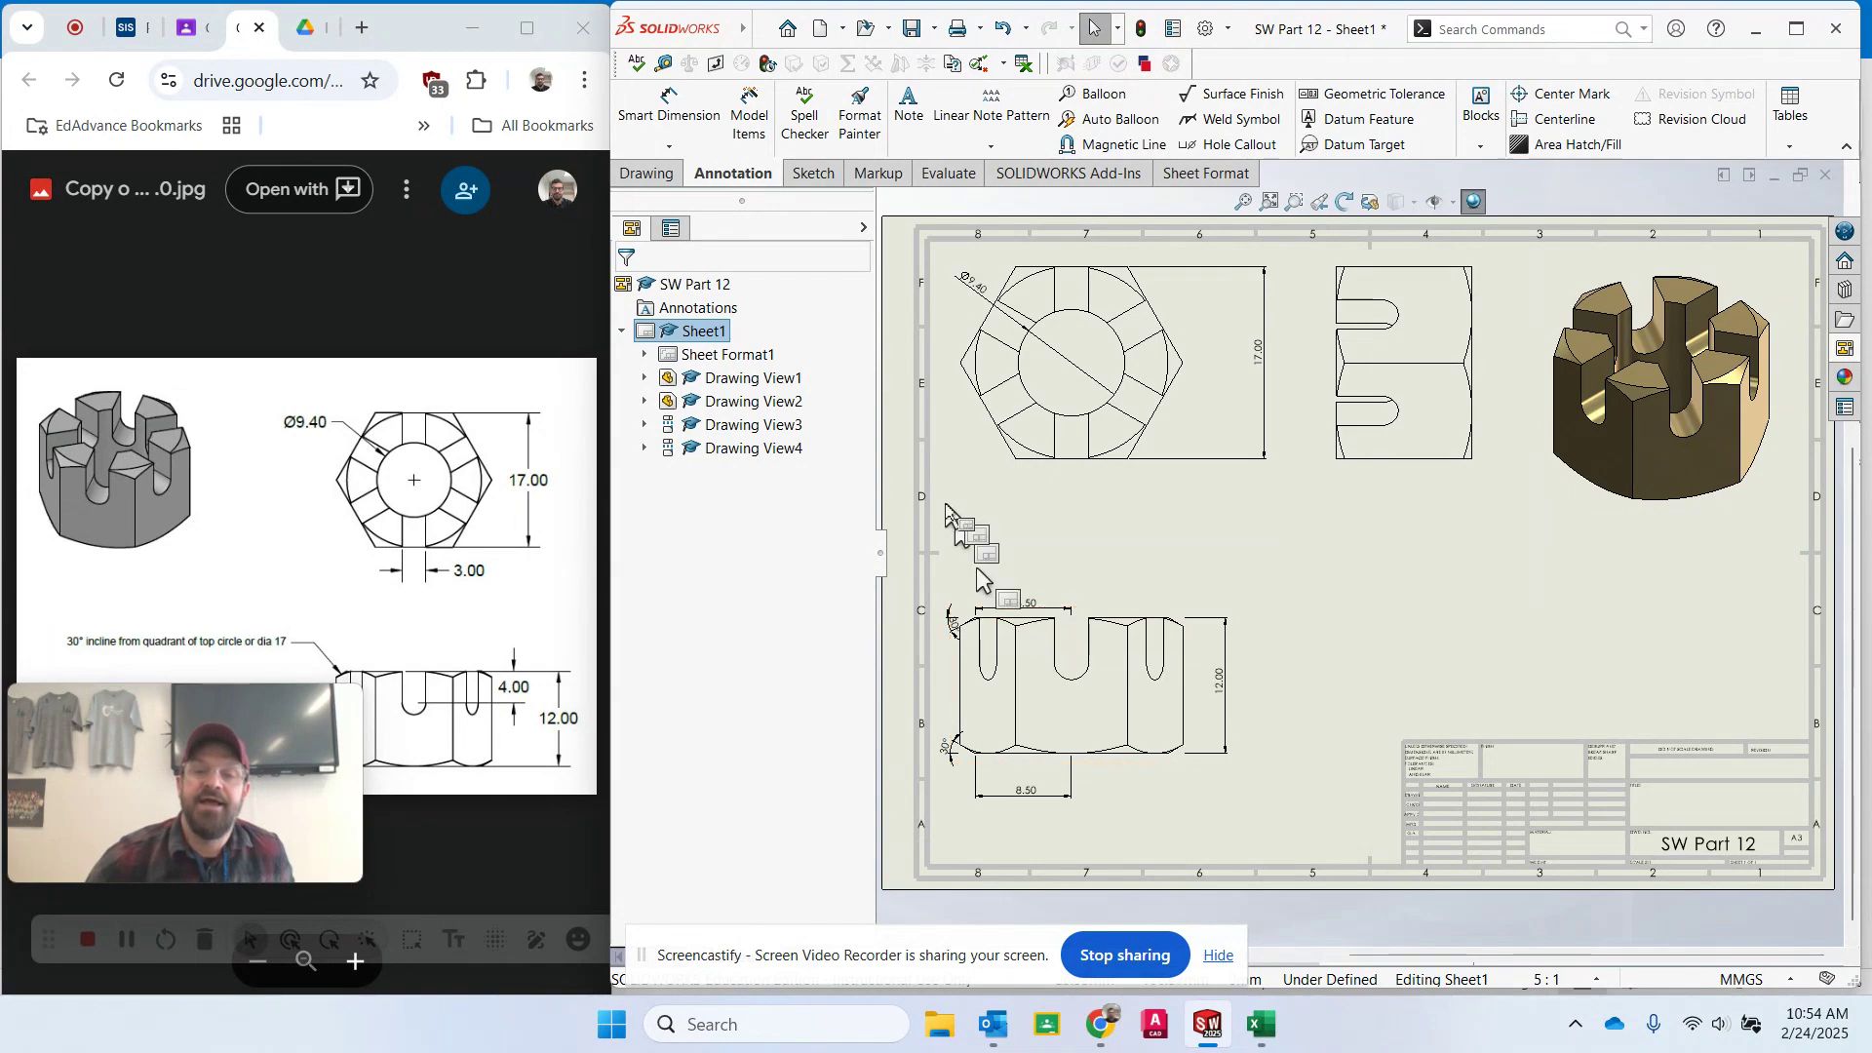
# - Move the front view's upper 8.50 dimension further above the view
pyautogui.click(680, 110)
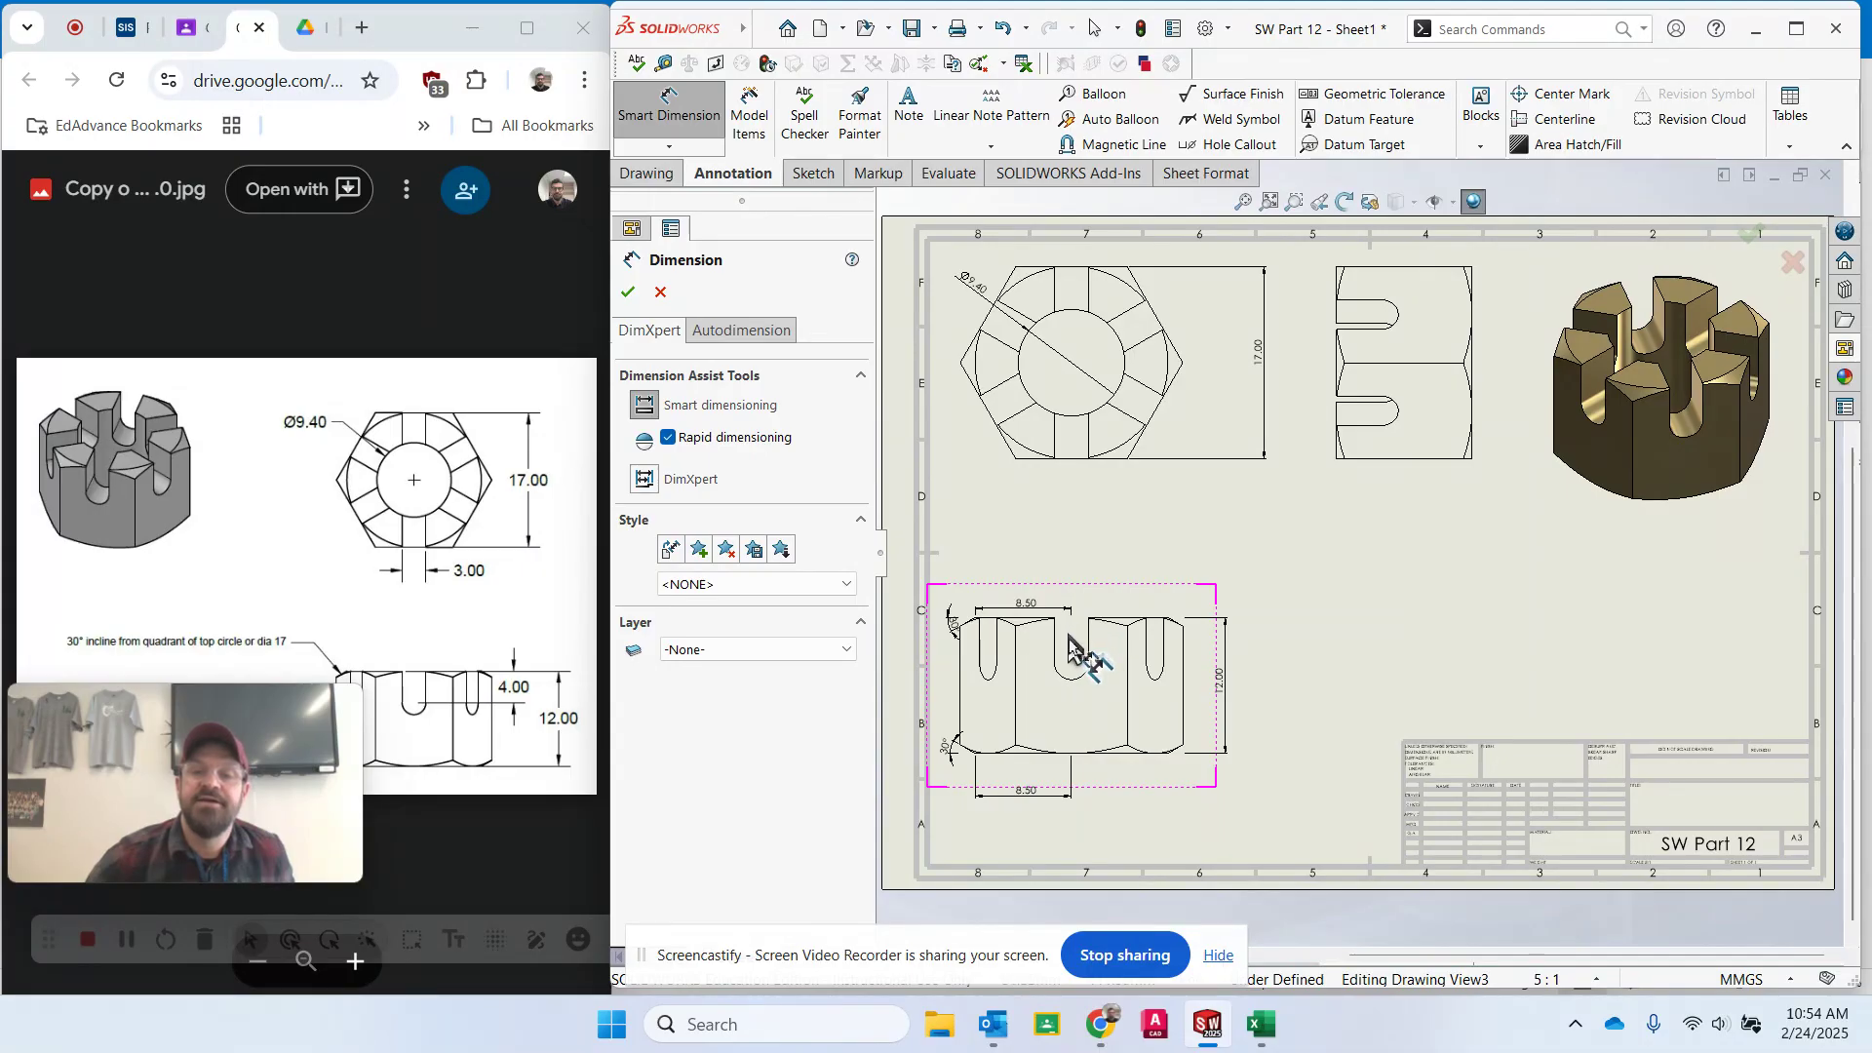
pyautogui.press('Escape')
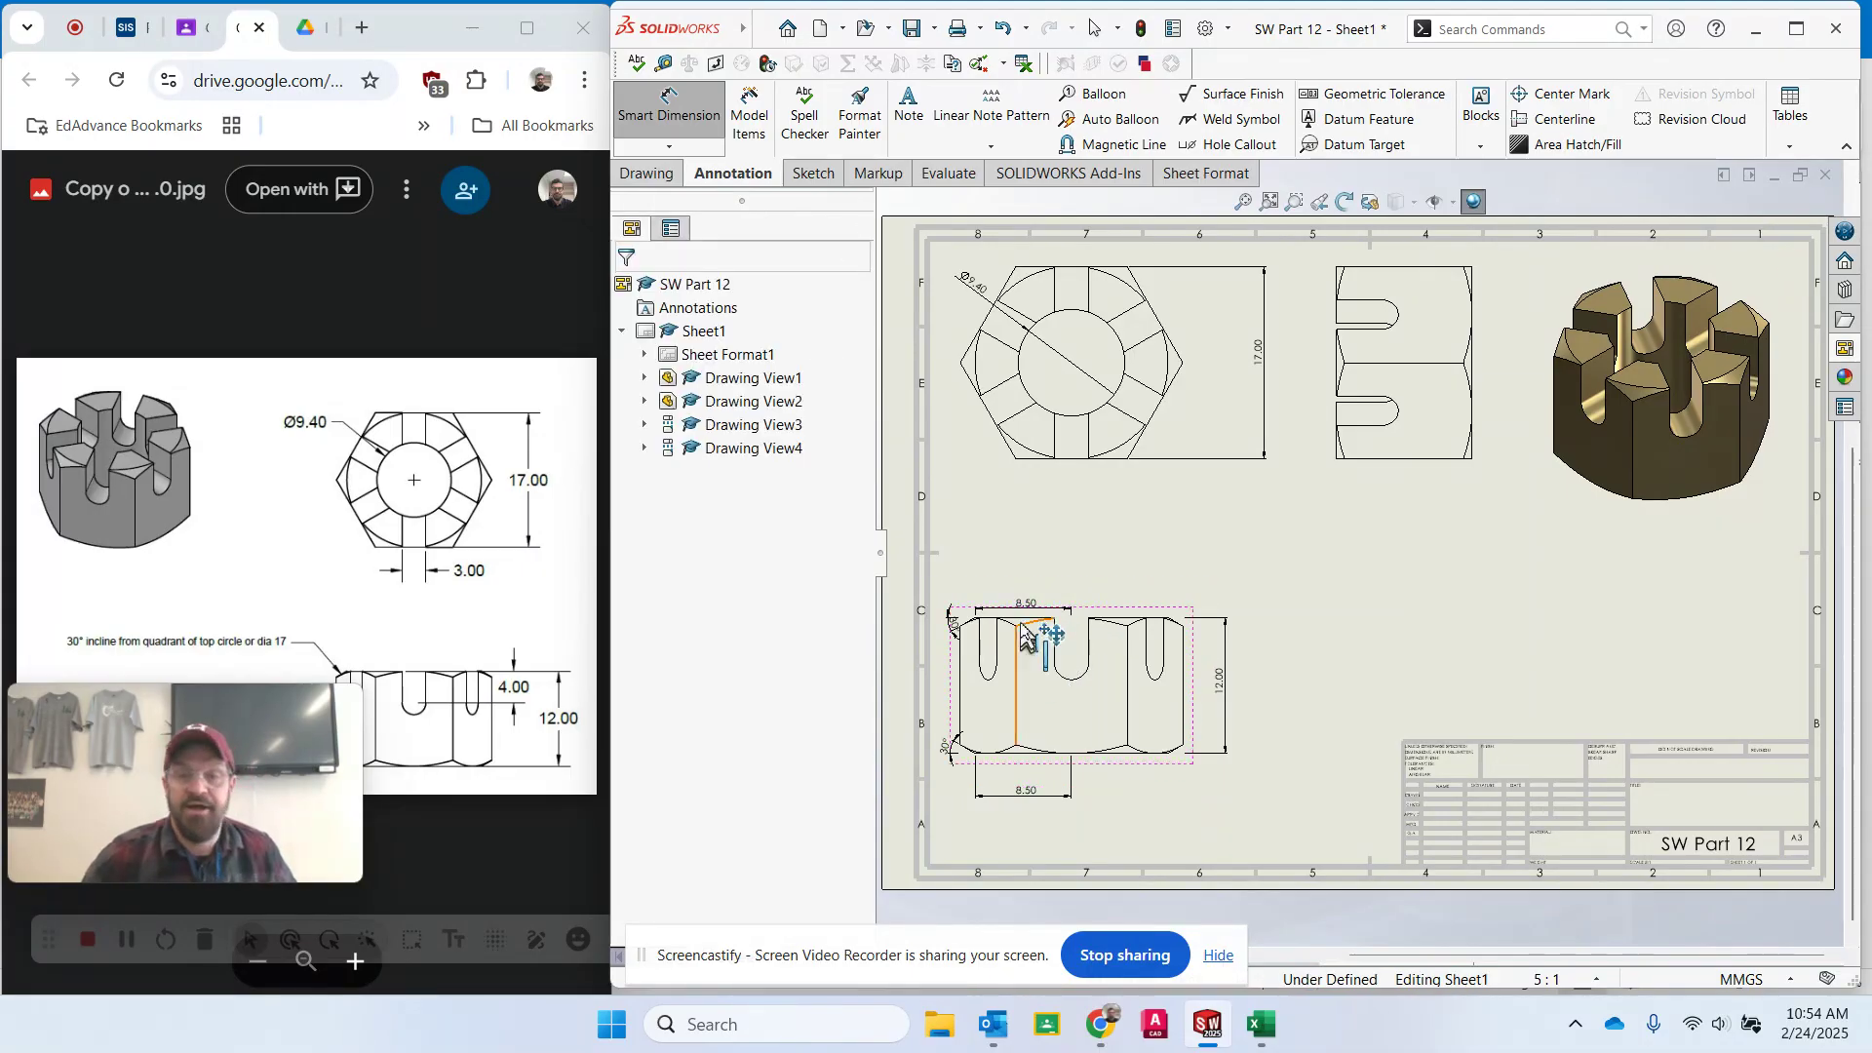
pyautogui.moveTo(1020, 615); pyautogui.dragTo(1016, 563)
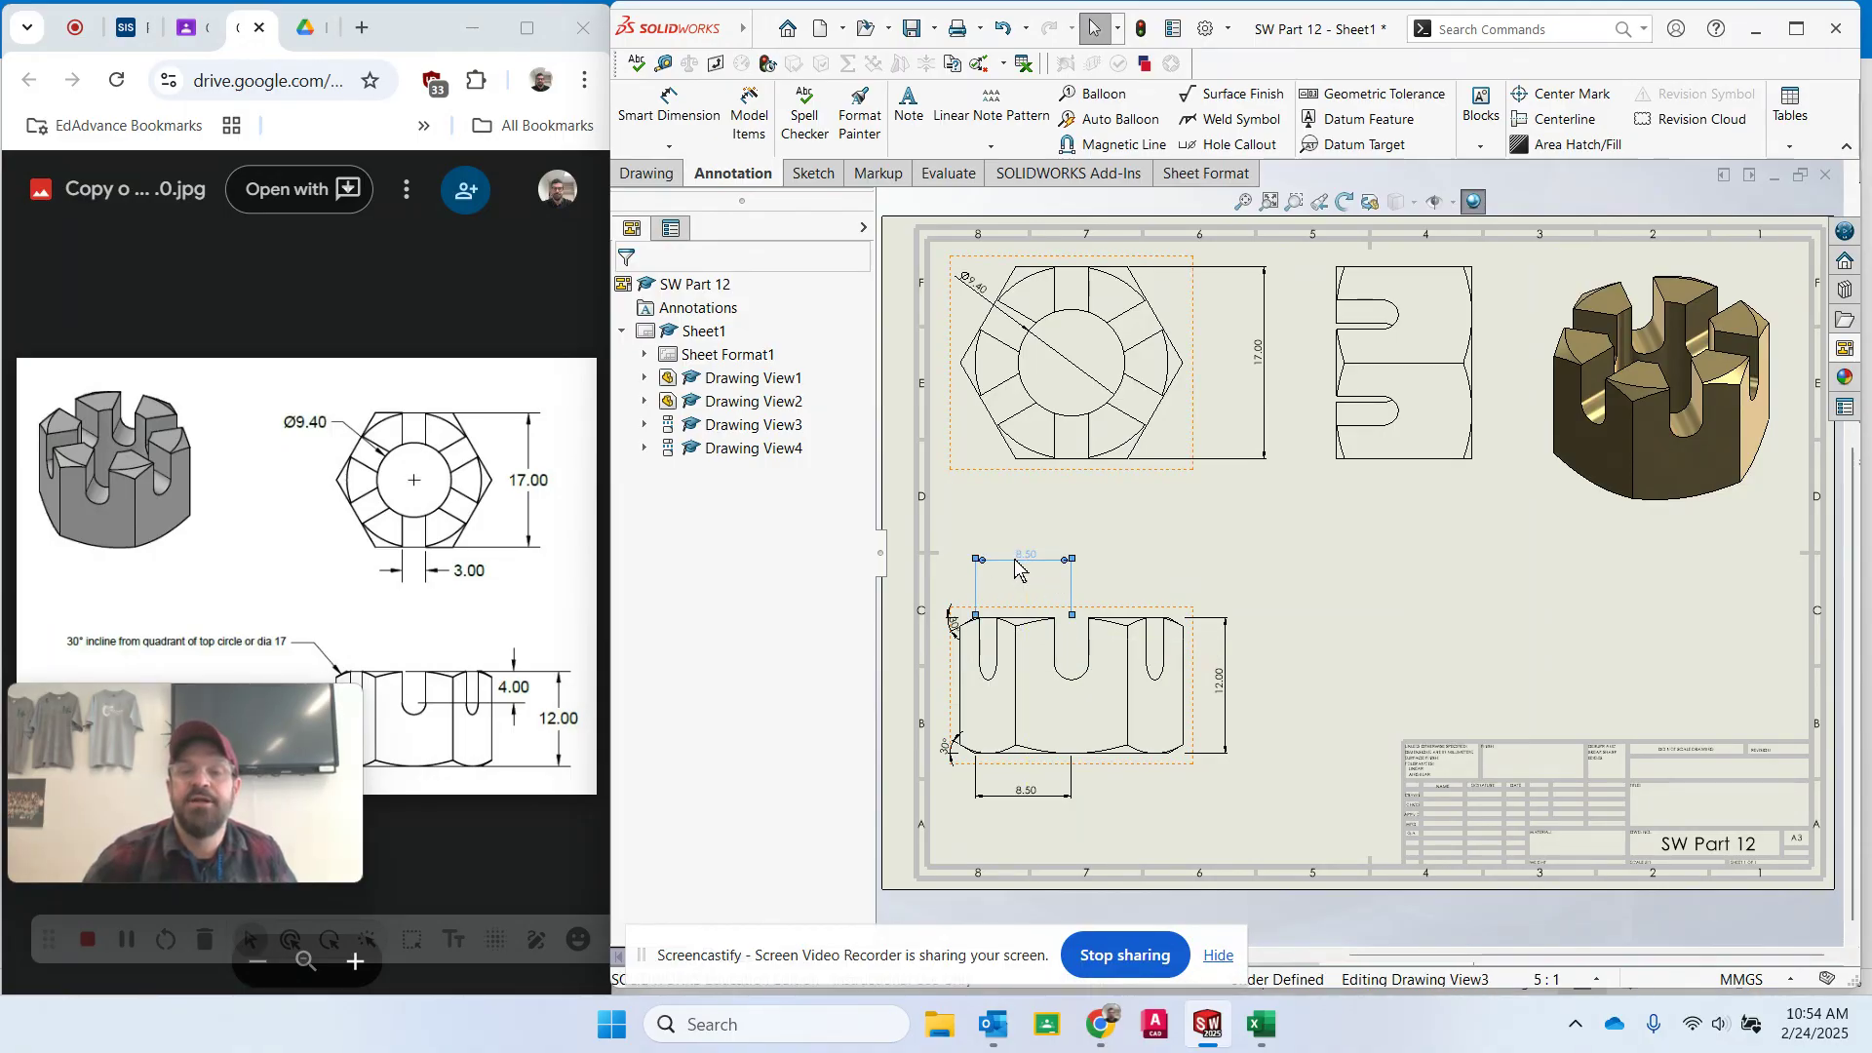
pyautogui.press('Escape')
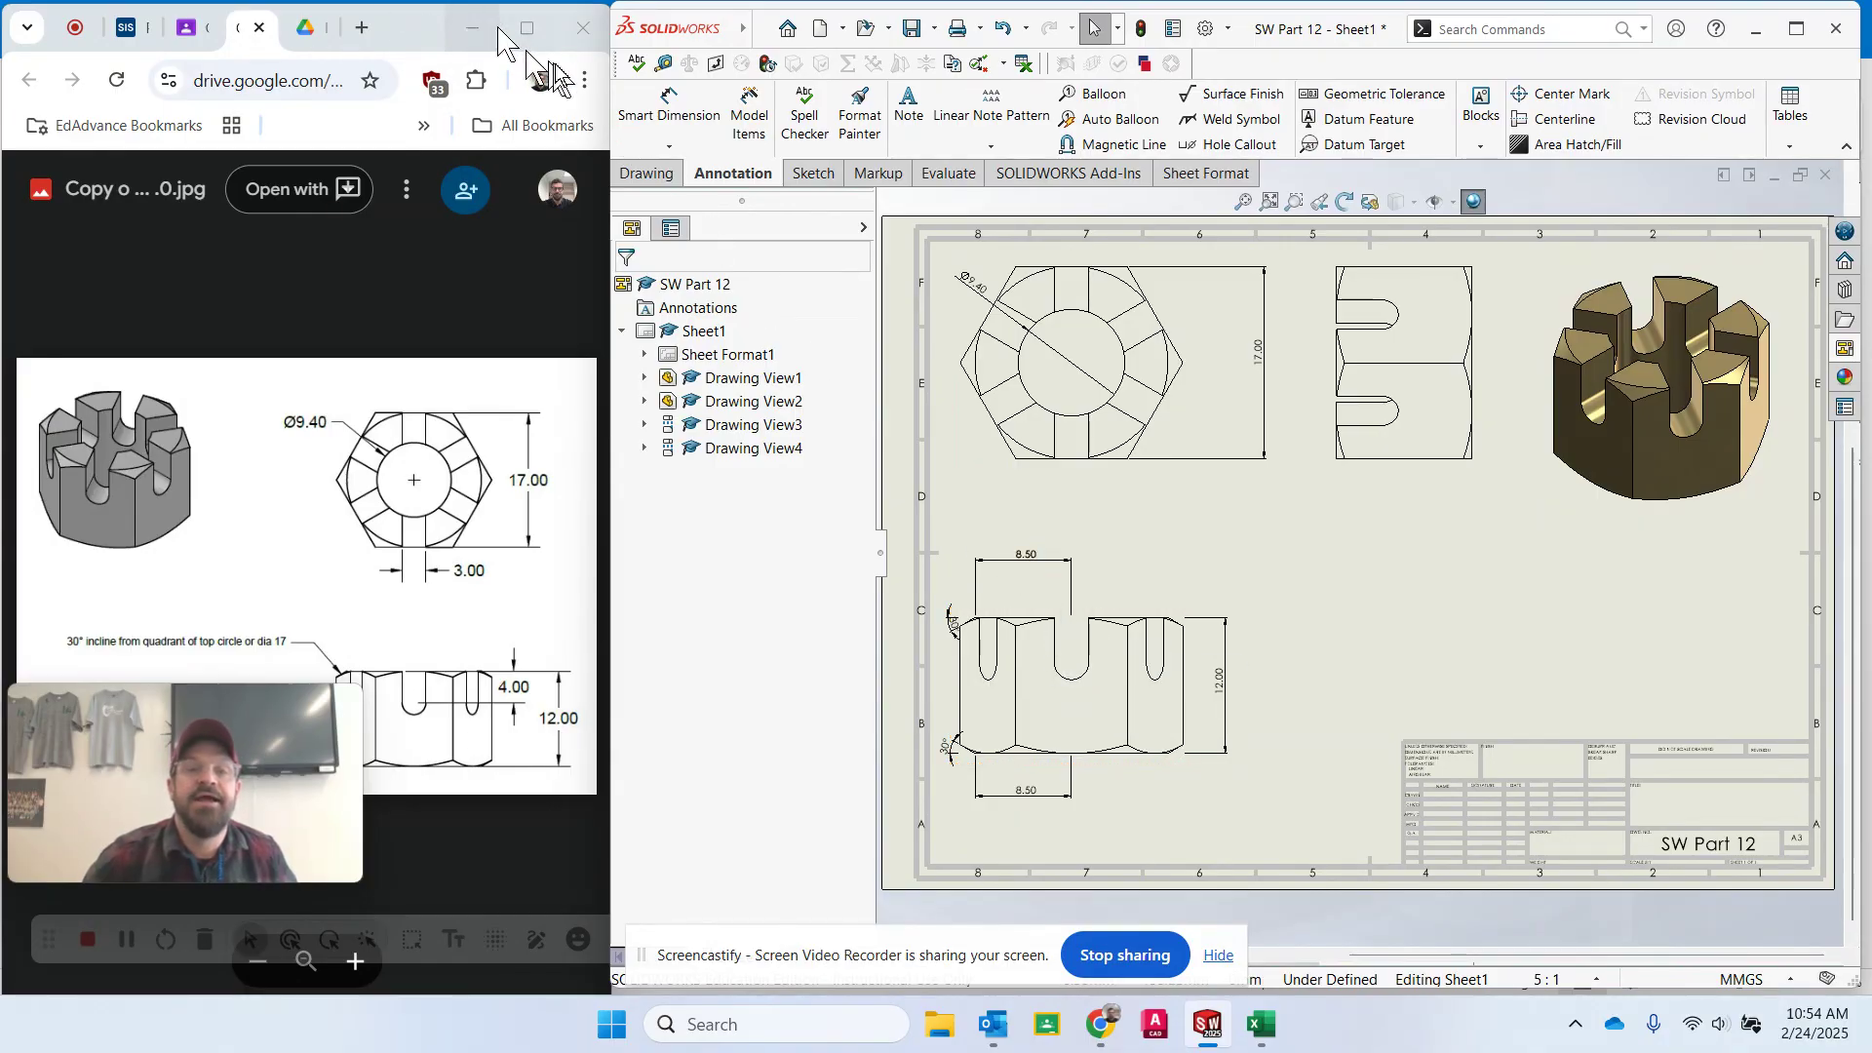
# - Add a Smart Dimension for the width of the front view's middle slot, placing it above the view
pyautogui.click(669, 109)
pyautogui.scroll(-3, 1033, 605)
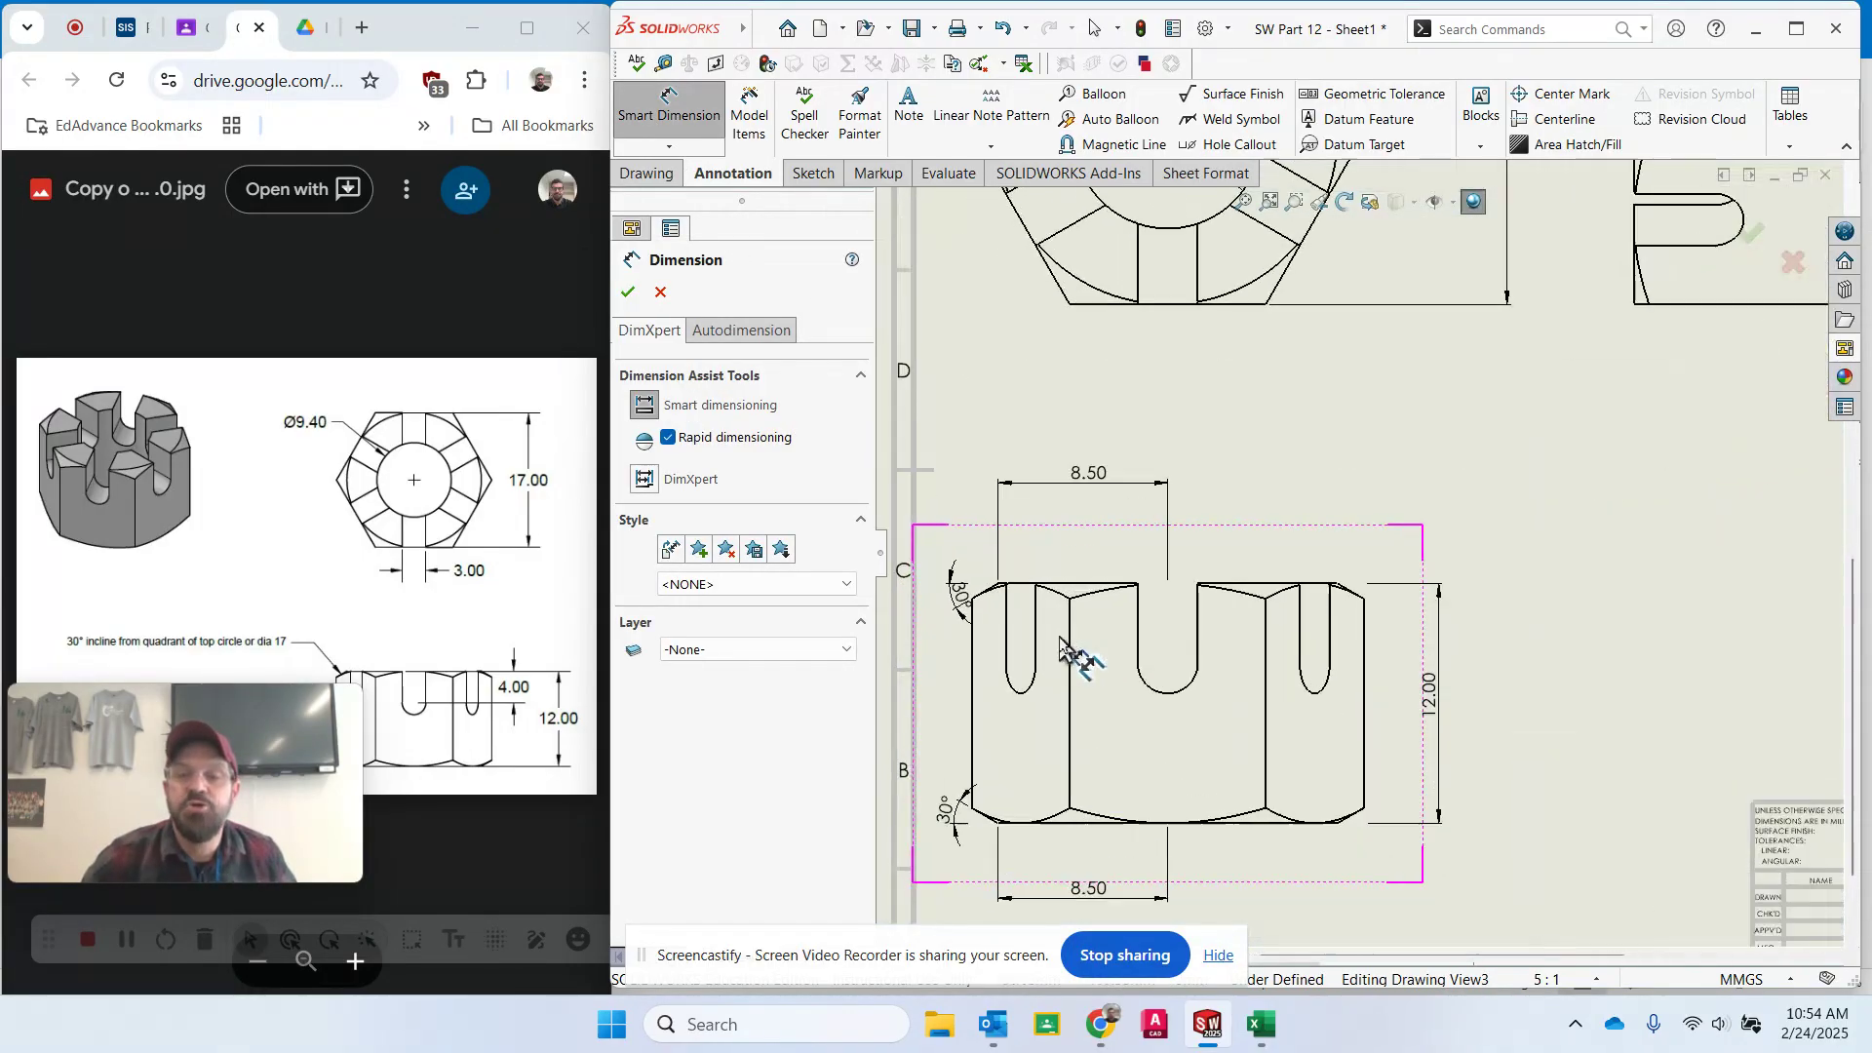
pyautogui.scroll(-1, 1060, 639)
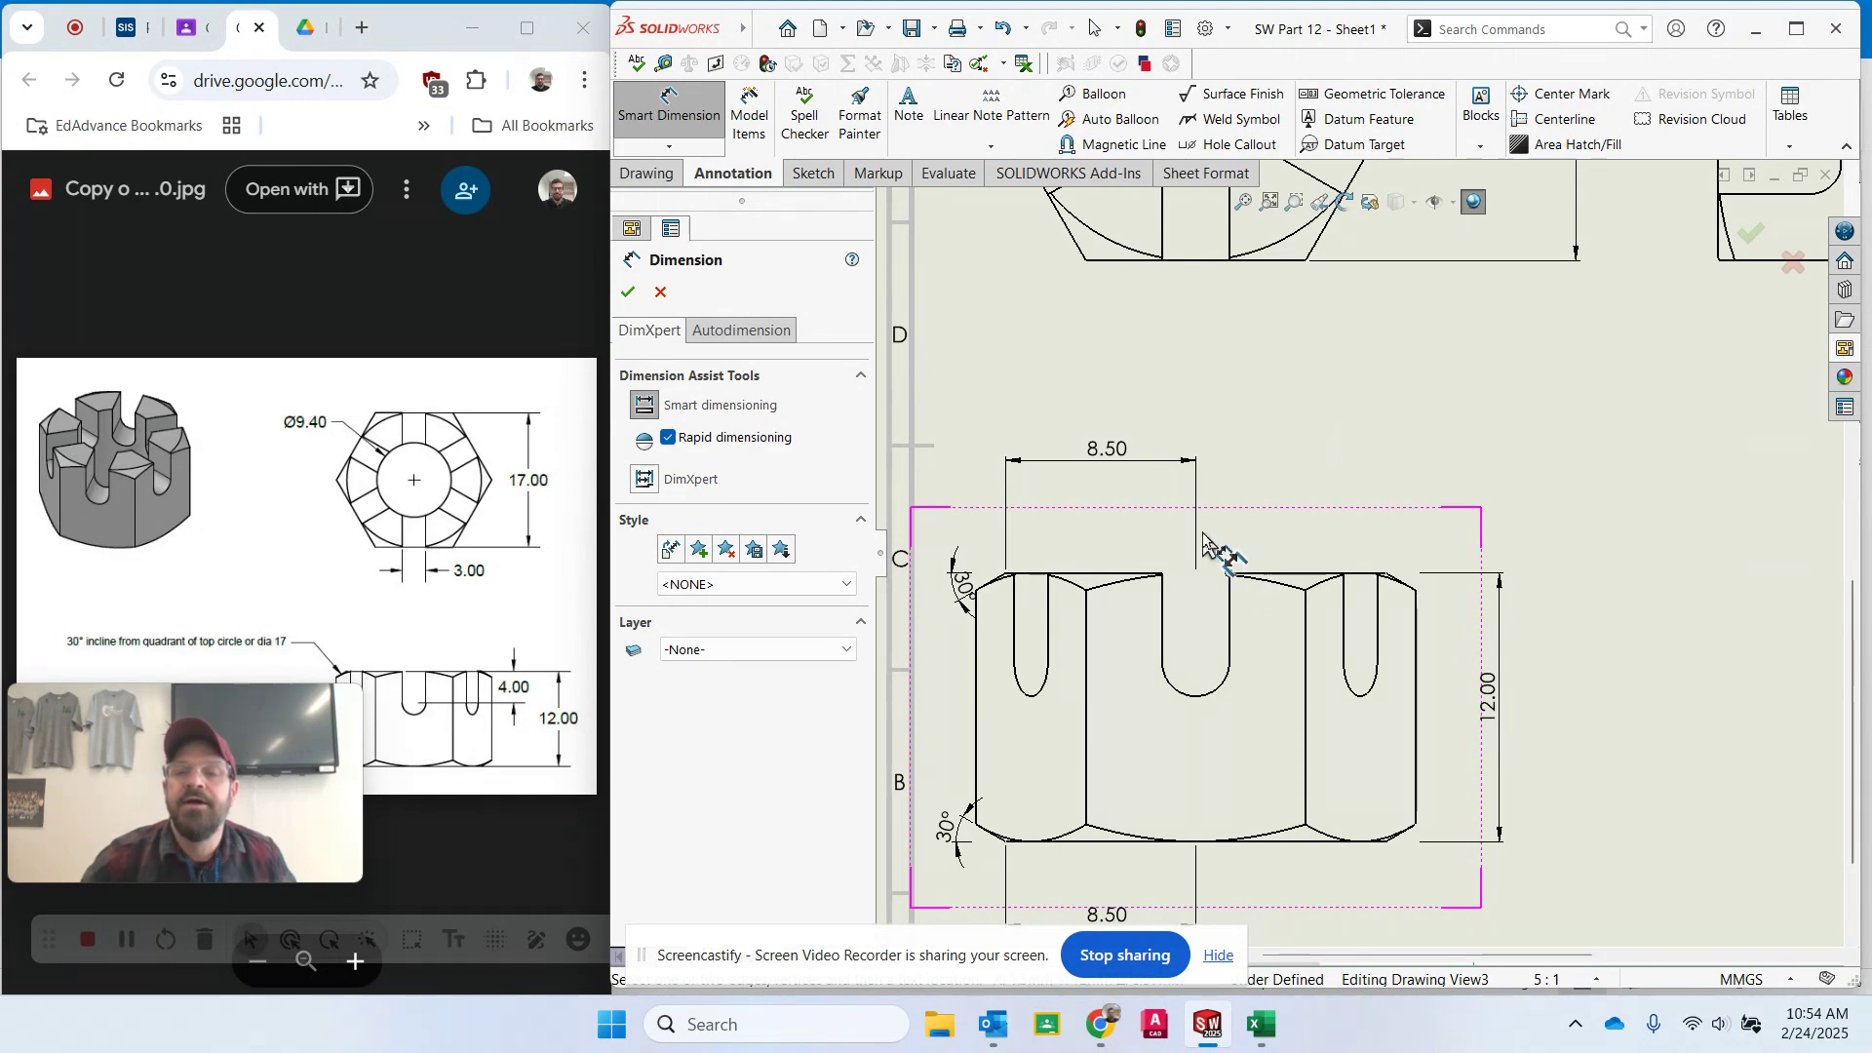
pyautogui.click(1229, 573)
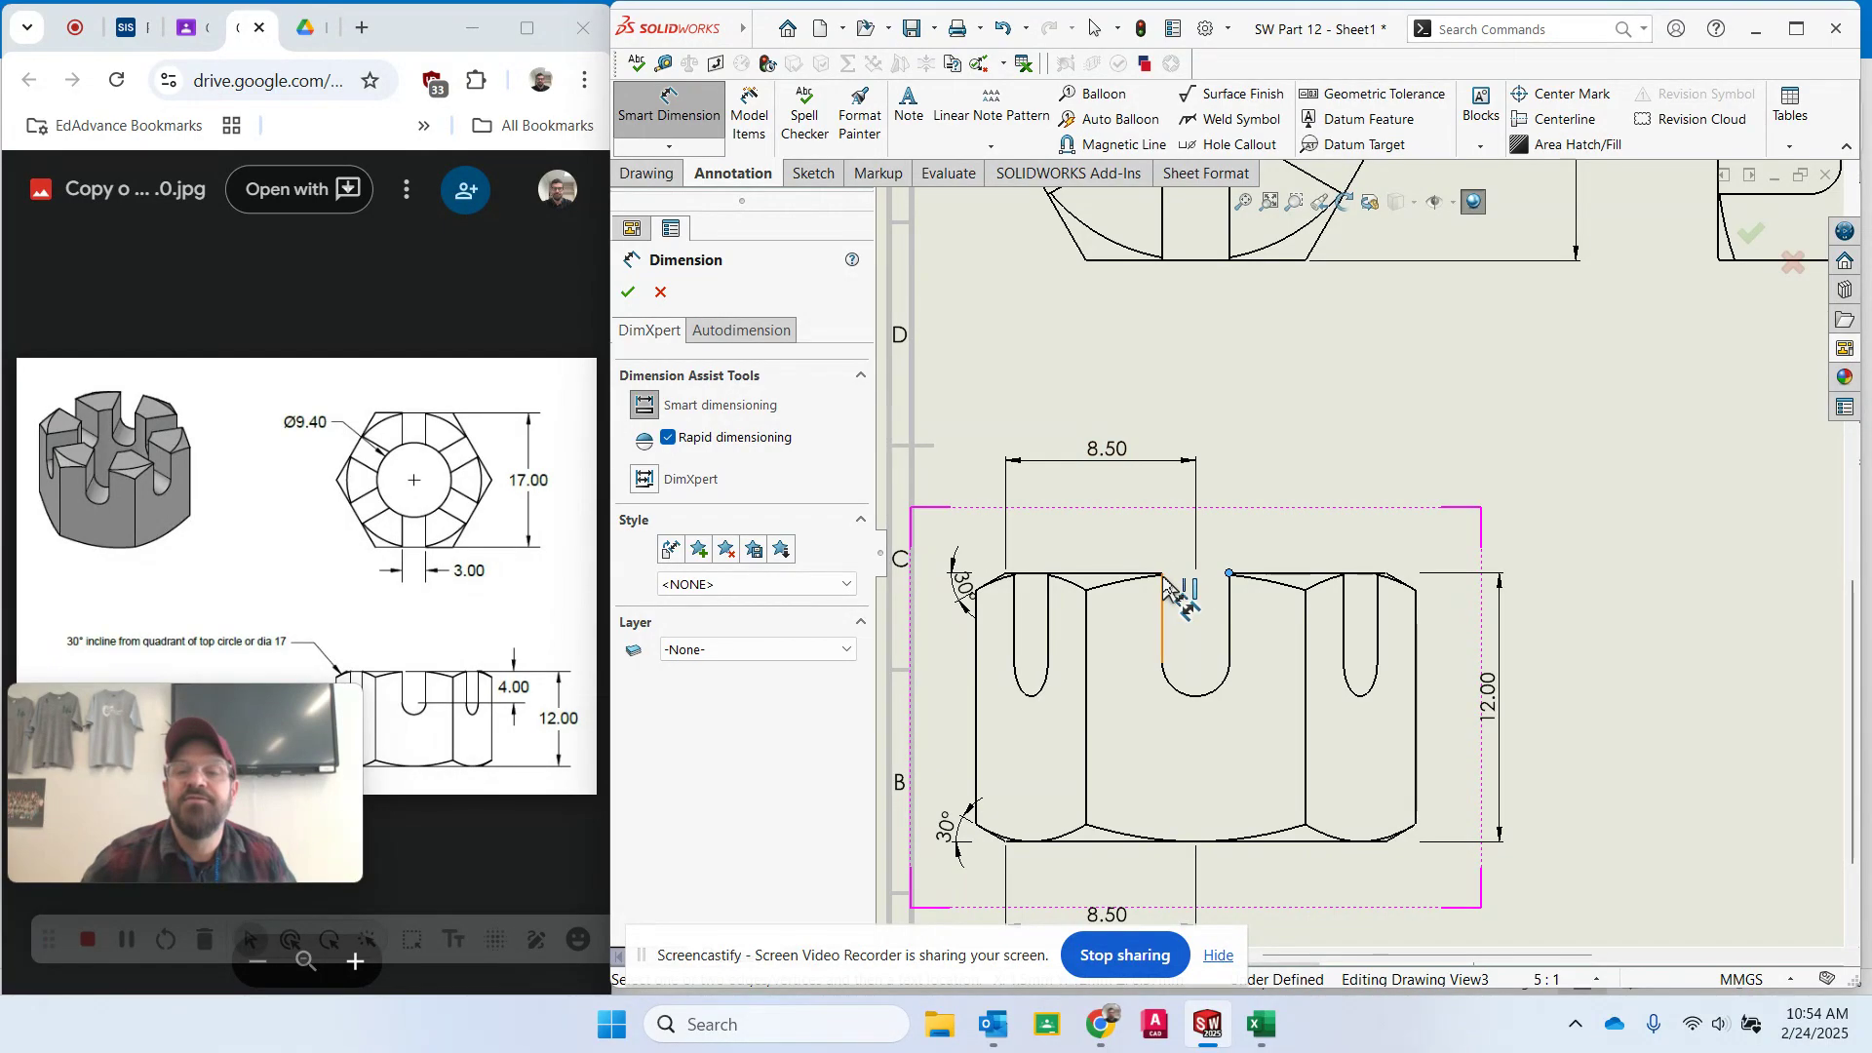
pyautogui.click(1162, 574)
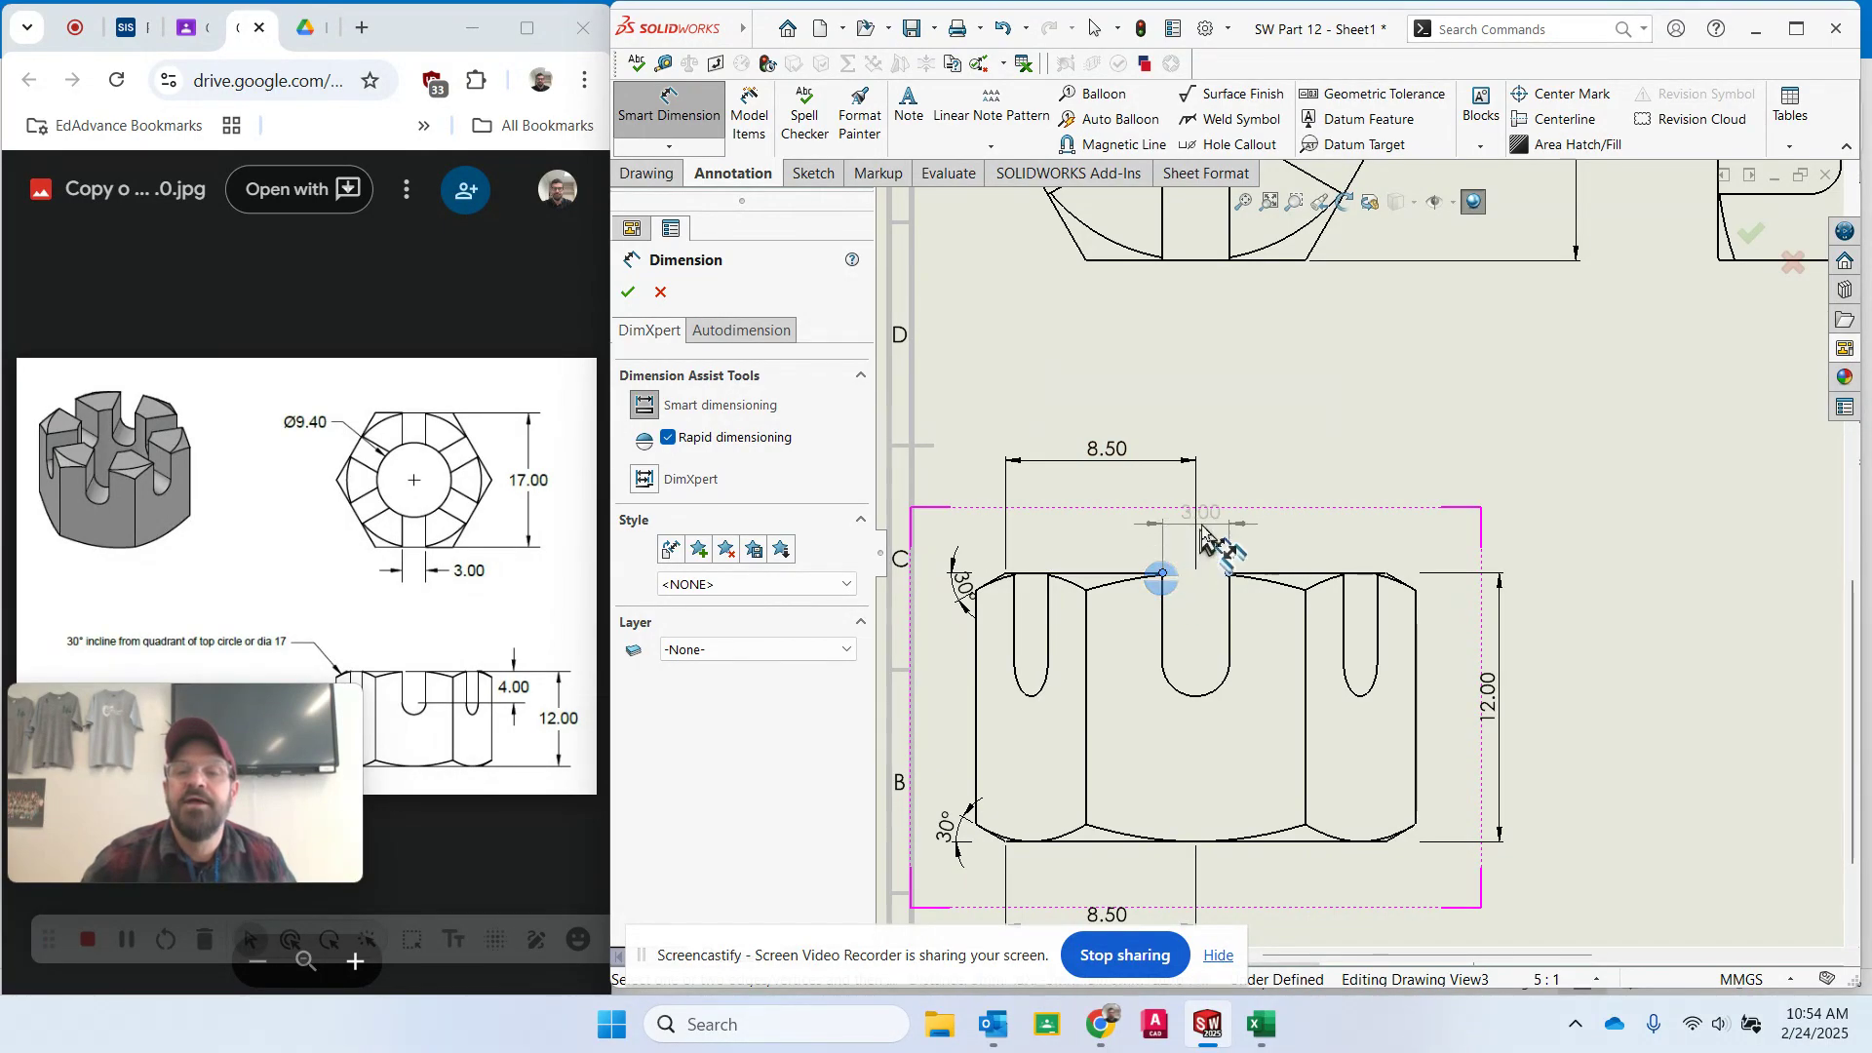
pyautogui.click(1204, 531)
pyautogui.press('Escape')
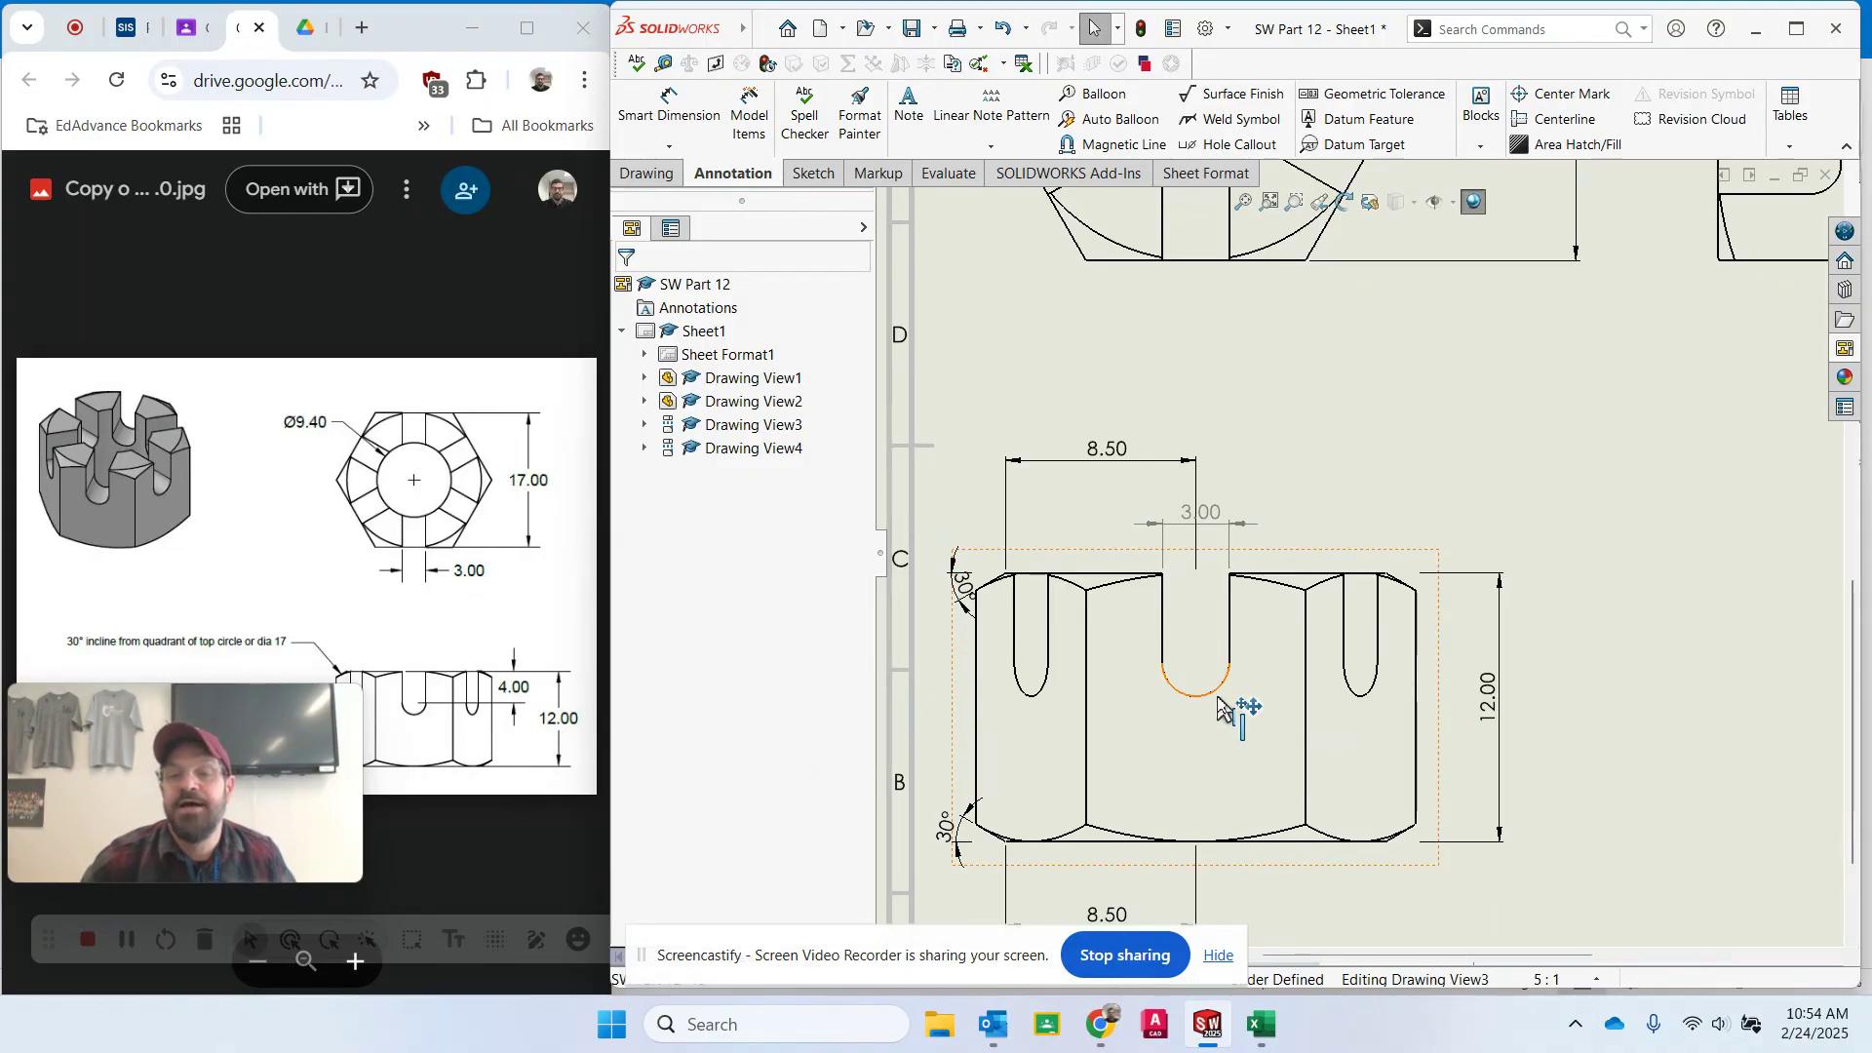
# - Dimension the radius of the middle slot's rounded bottom, placing the radius leader below and to the right
pyautogui.click(1227, 715)
pyautogui.press('Escape')
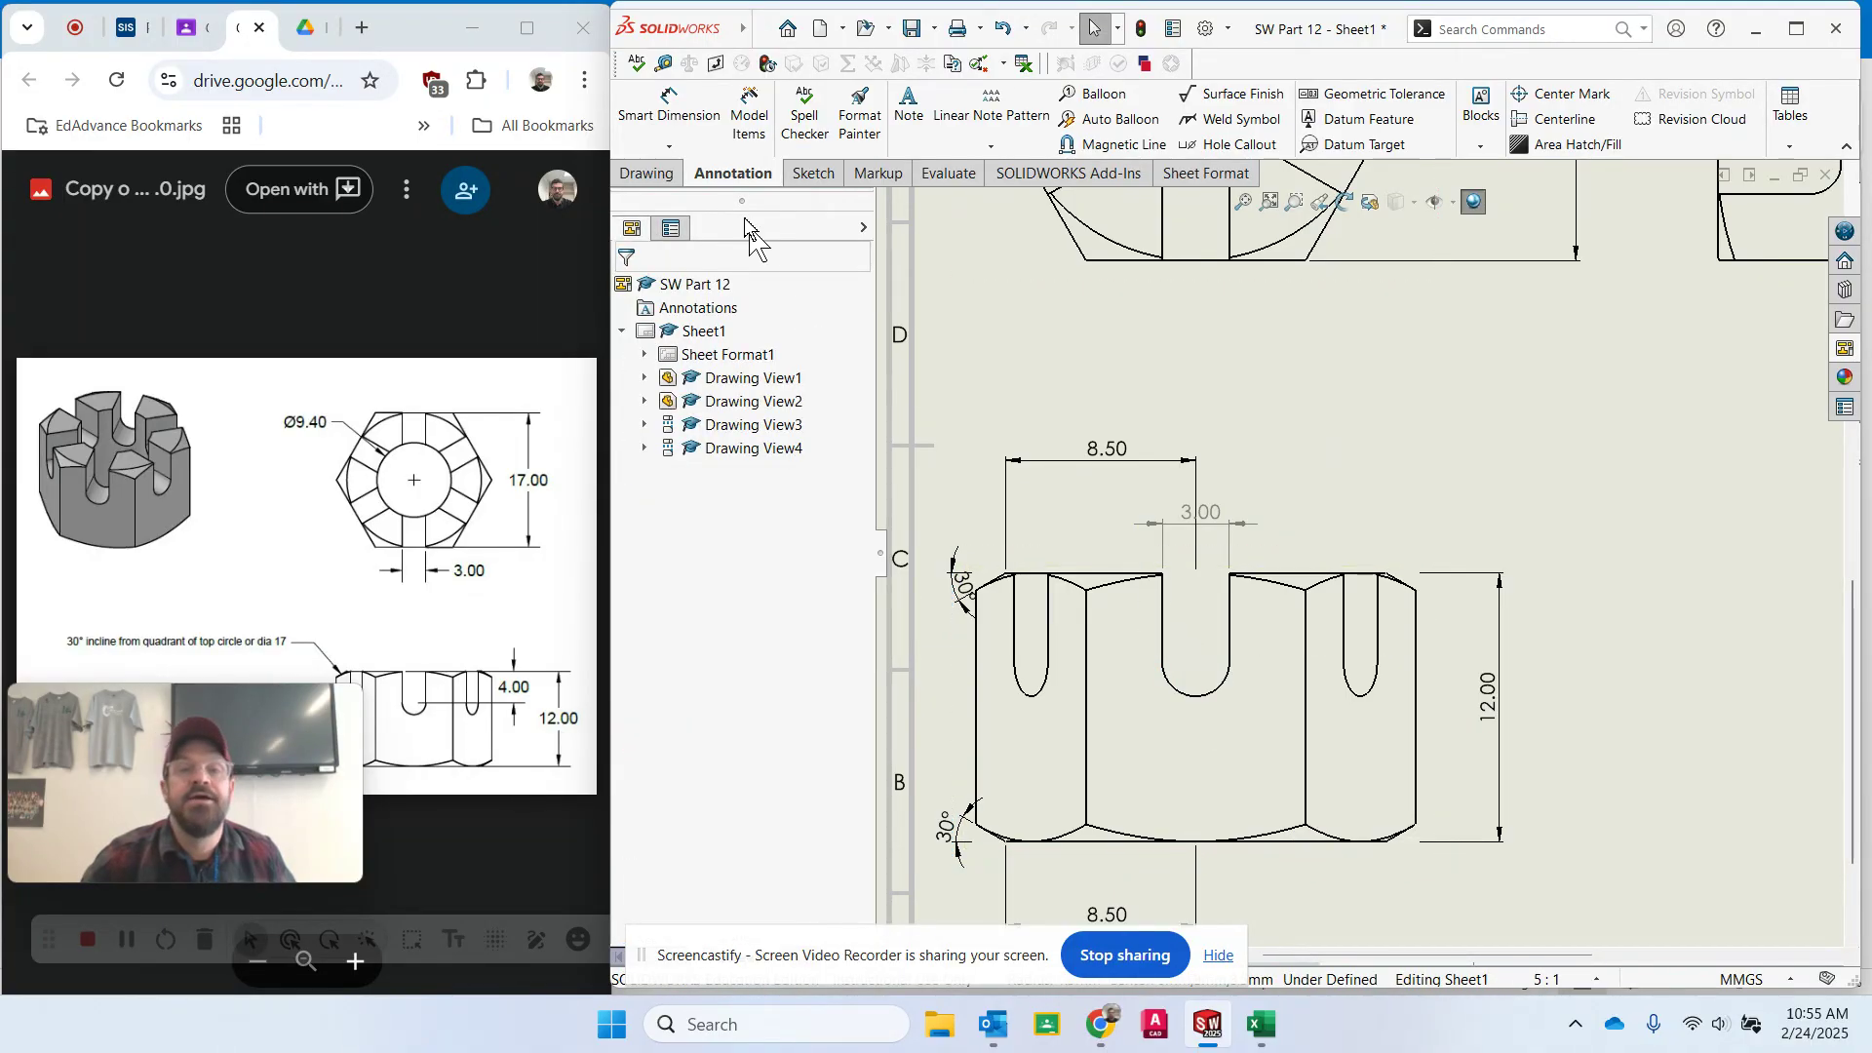
pyautogui.click(669, 105)
pyautogui.click(1215, 694)
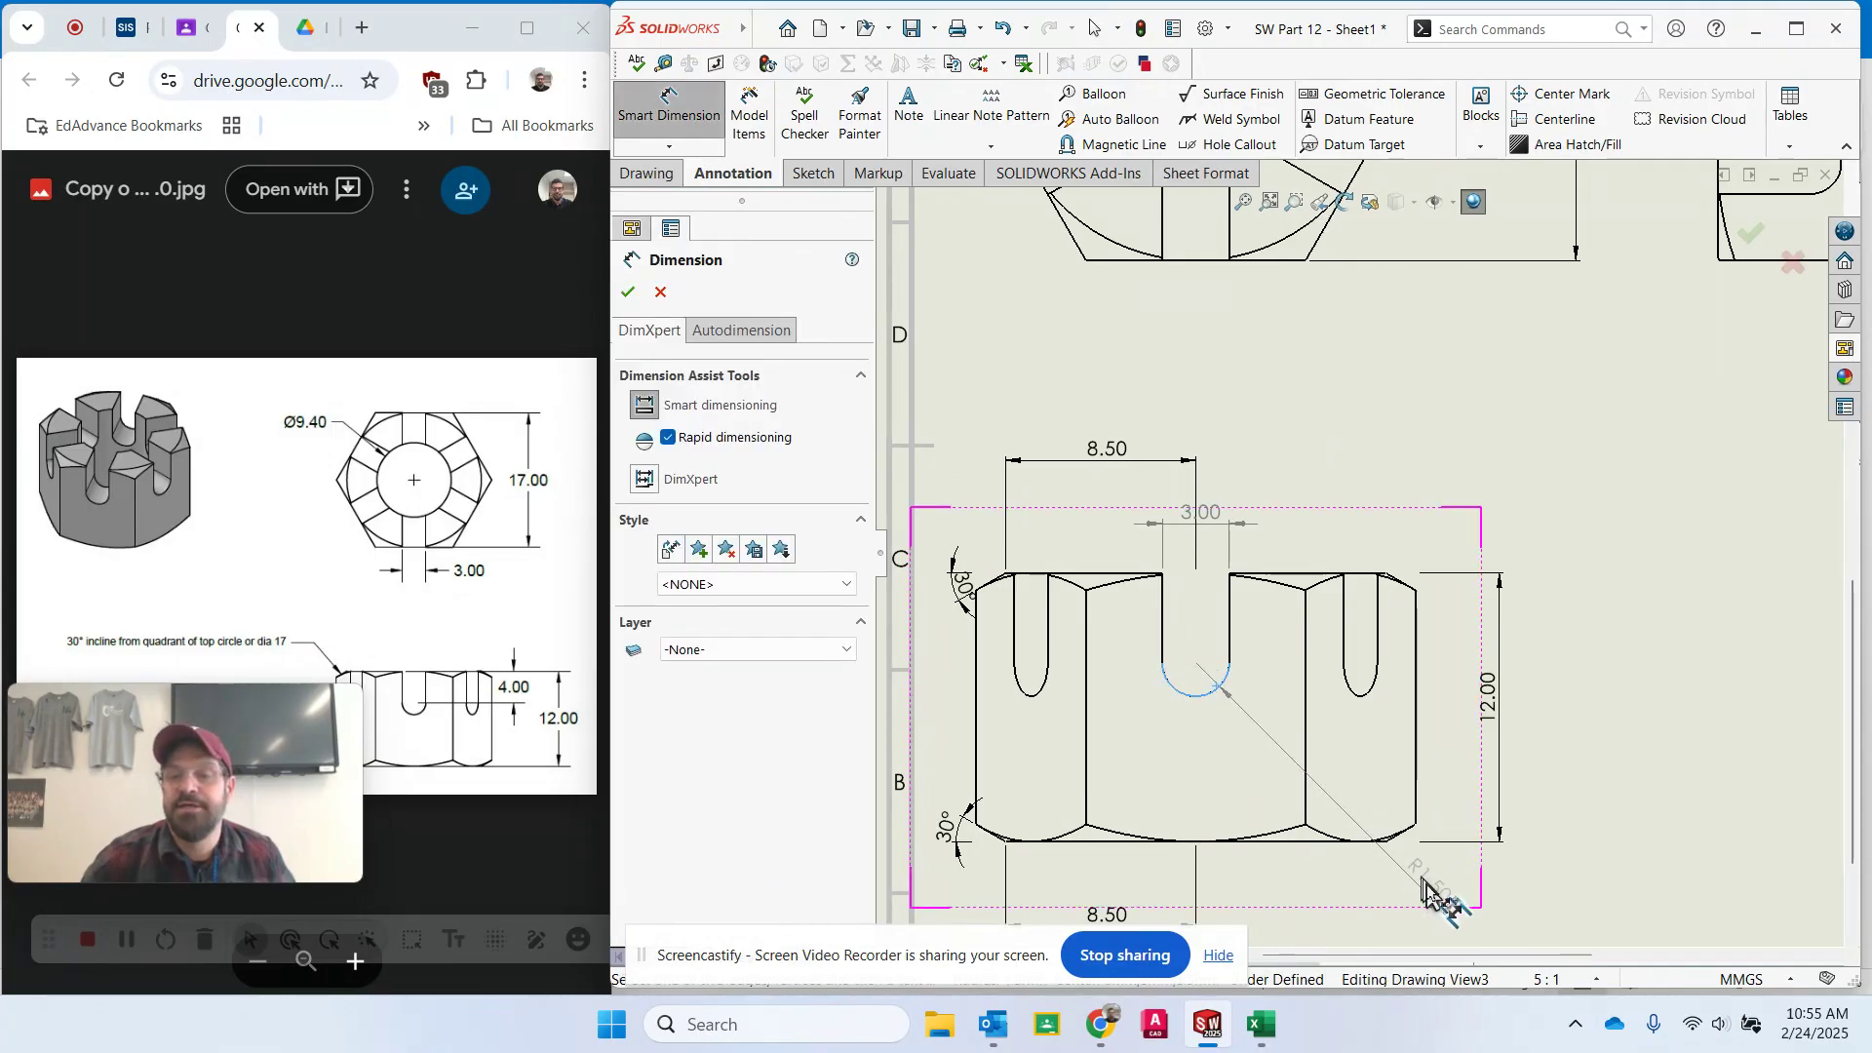
pyautogui.click(1348, 915)
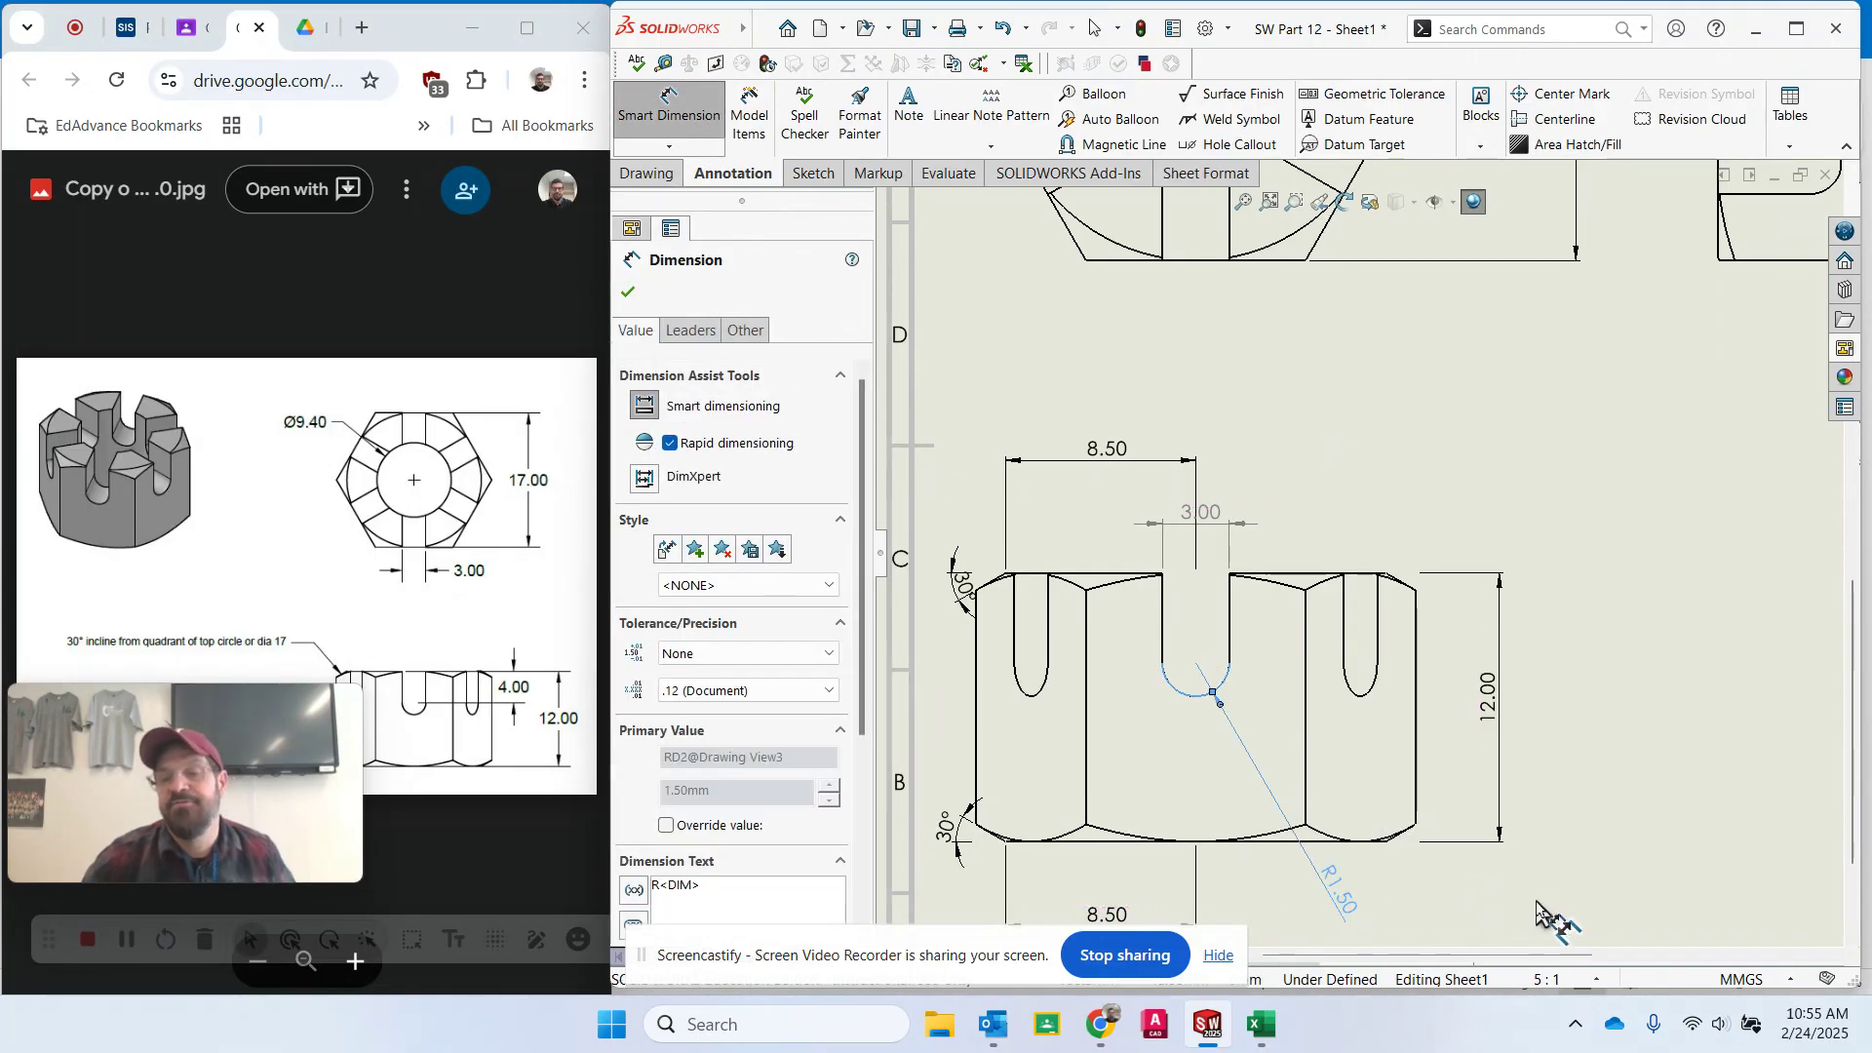
pyautogui.scroll(-1, 1526, 844)
pyautogui.scroll(3, 1526, 843)
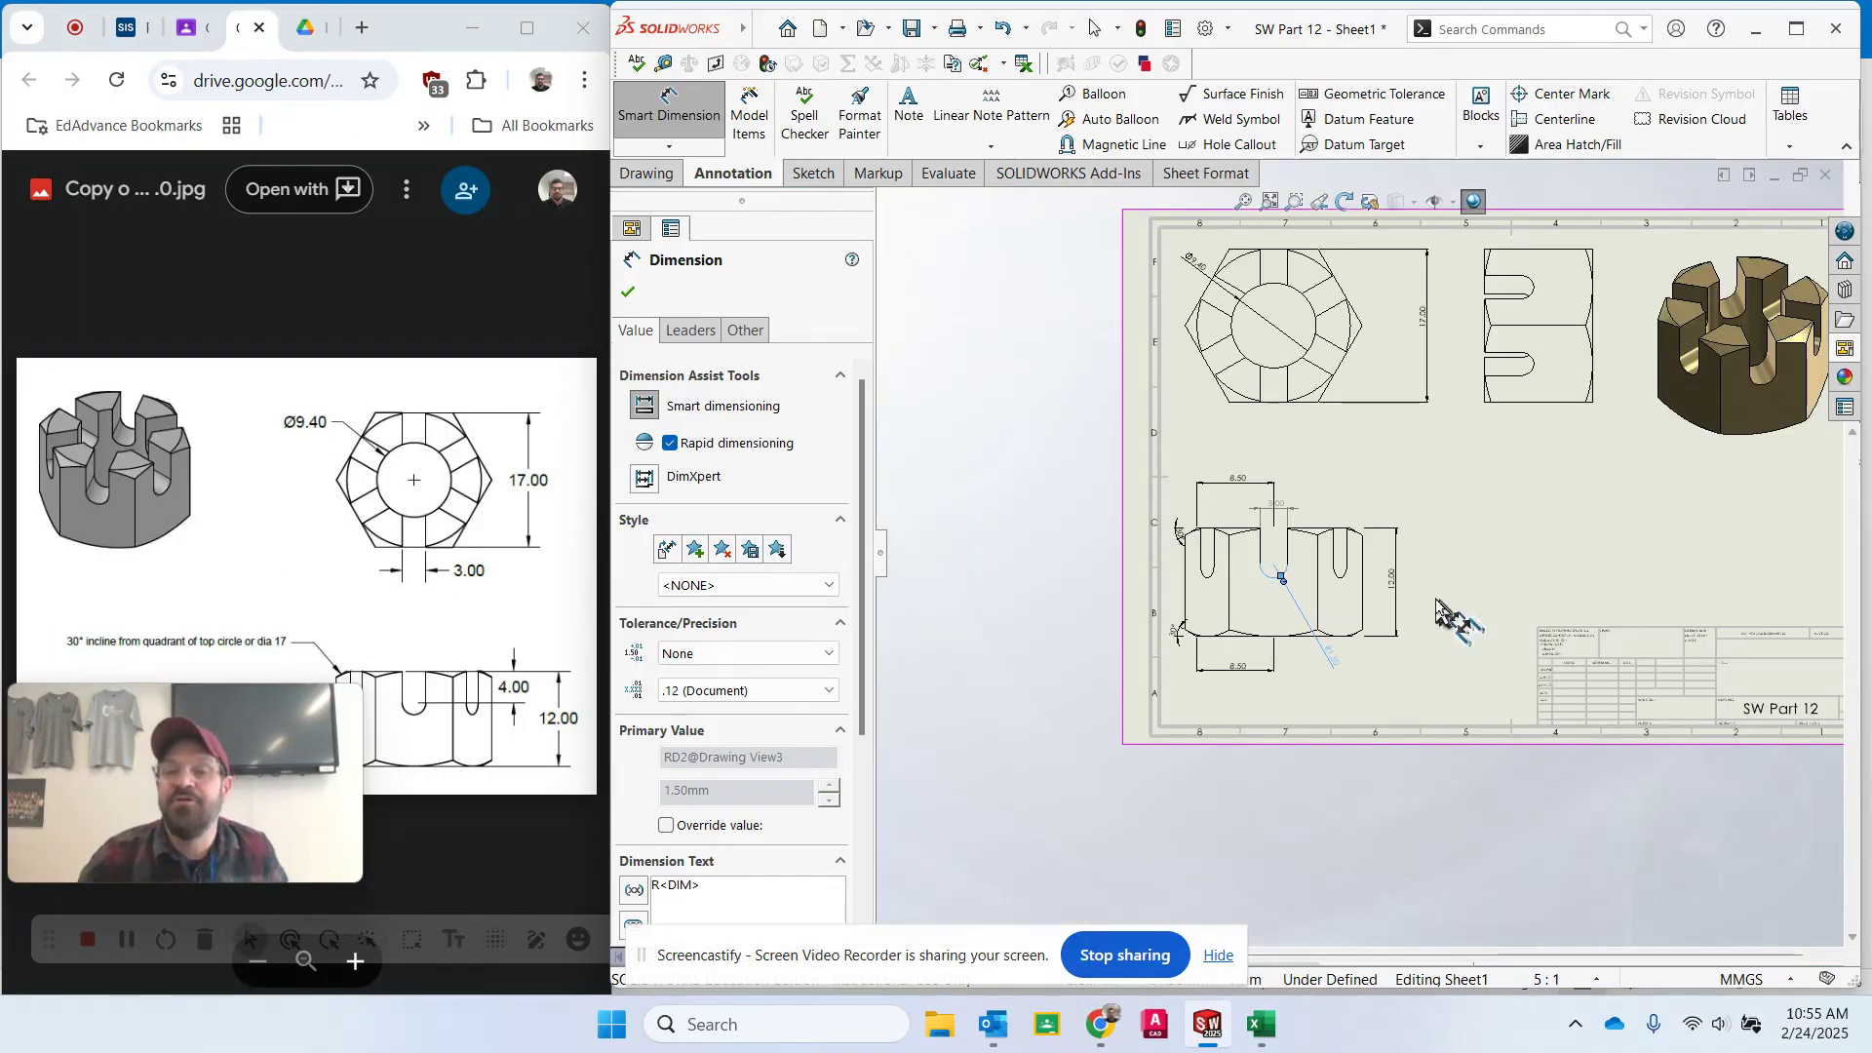
pyautogui.scroll(-1, 1390, 590)
pyautogui.scroll(-1, 1383, 571)
pyautogui.press('Escape')
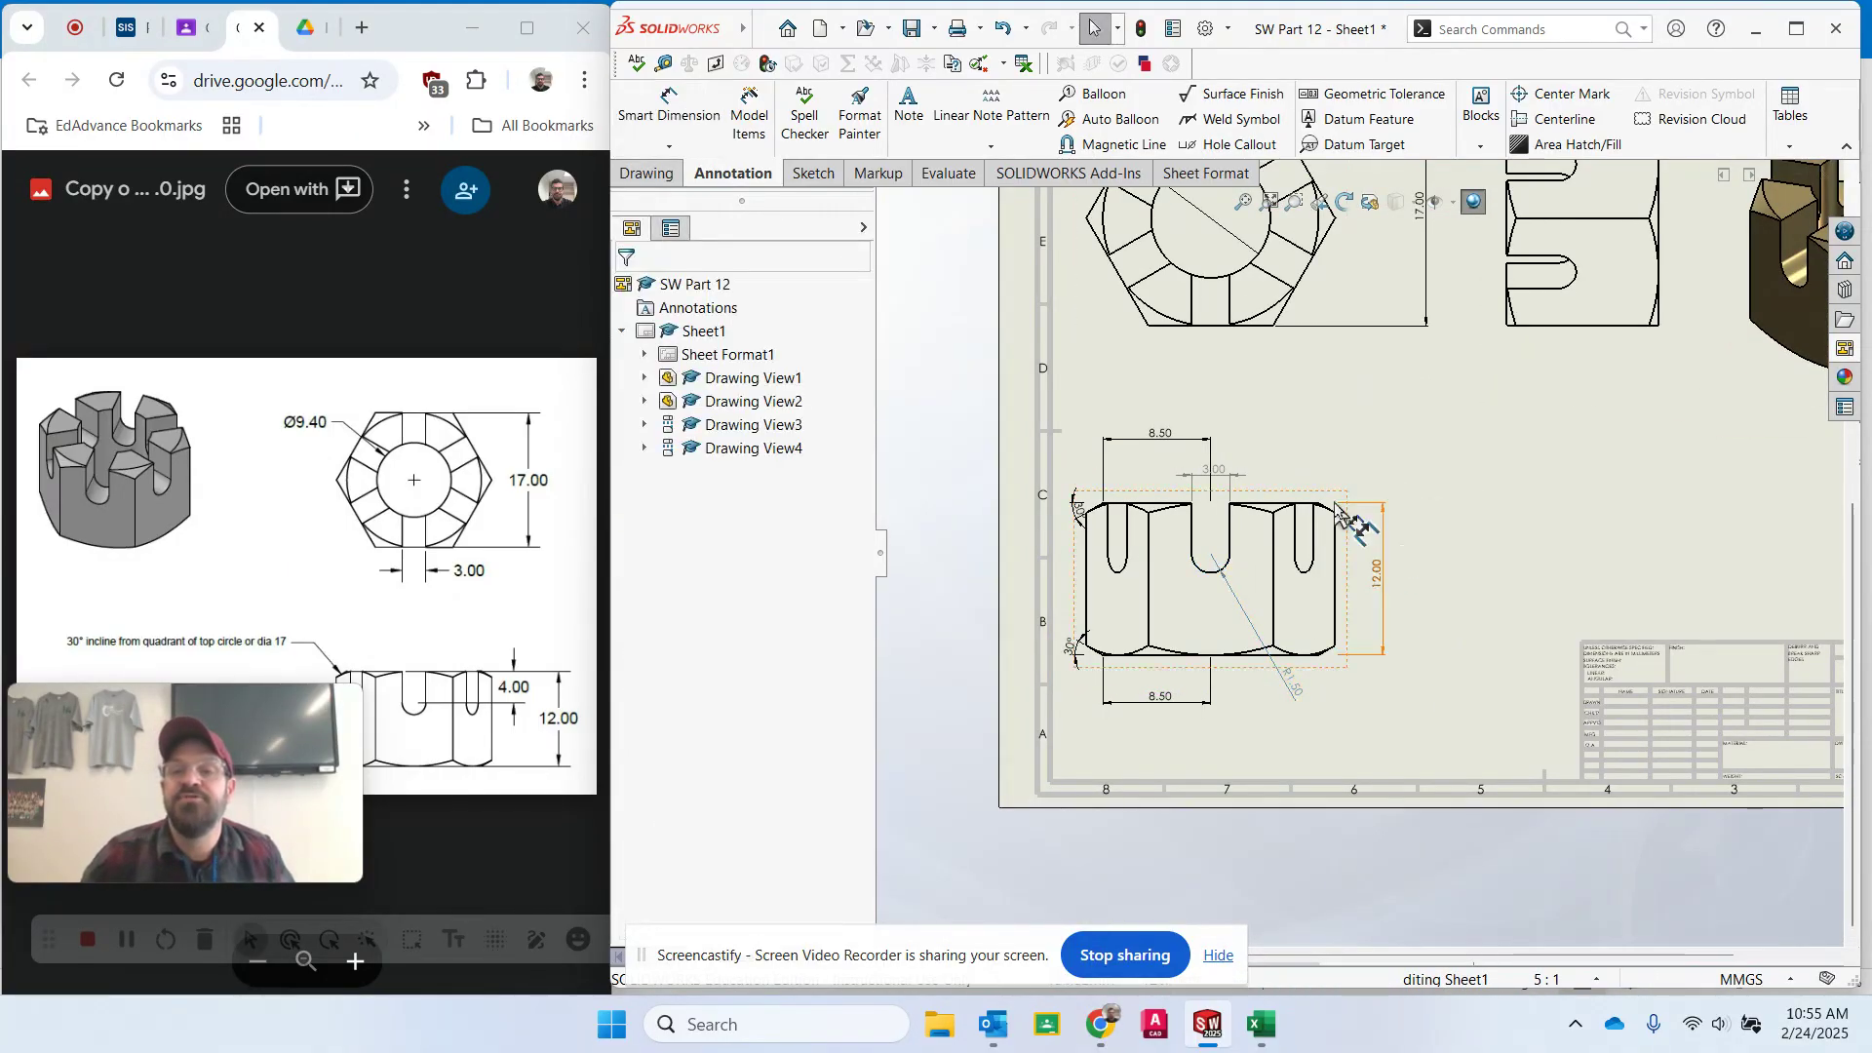
# - Nudge the upper 8.50 dimension and shift the front view slightly lower on the sheet
pyautogui.moveTo(1168, 441)
pyautogui.mouseDown()
pyautogui.moveTo(1168, 466)
pyautogui.moveTo(1159, 452)
pyautogui.mouseUp()
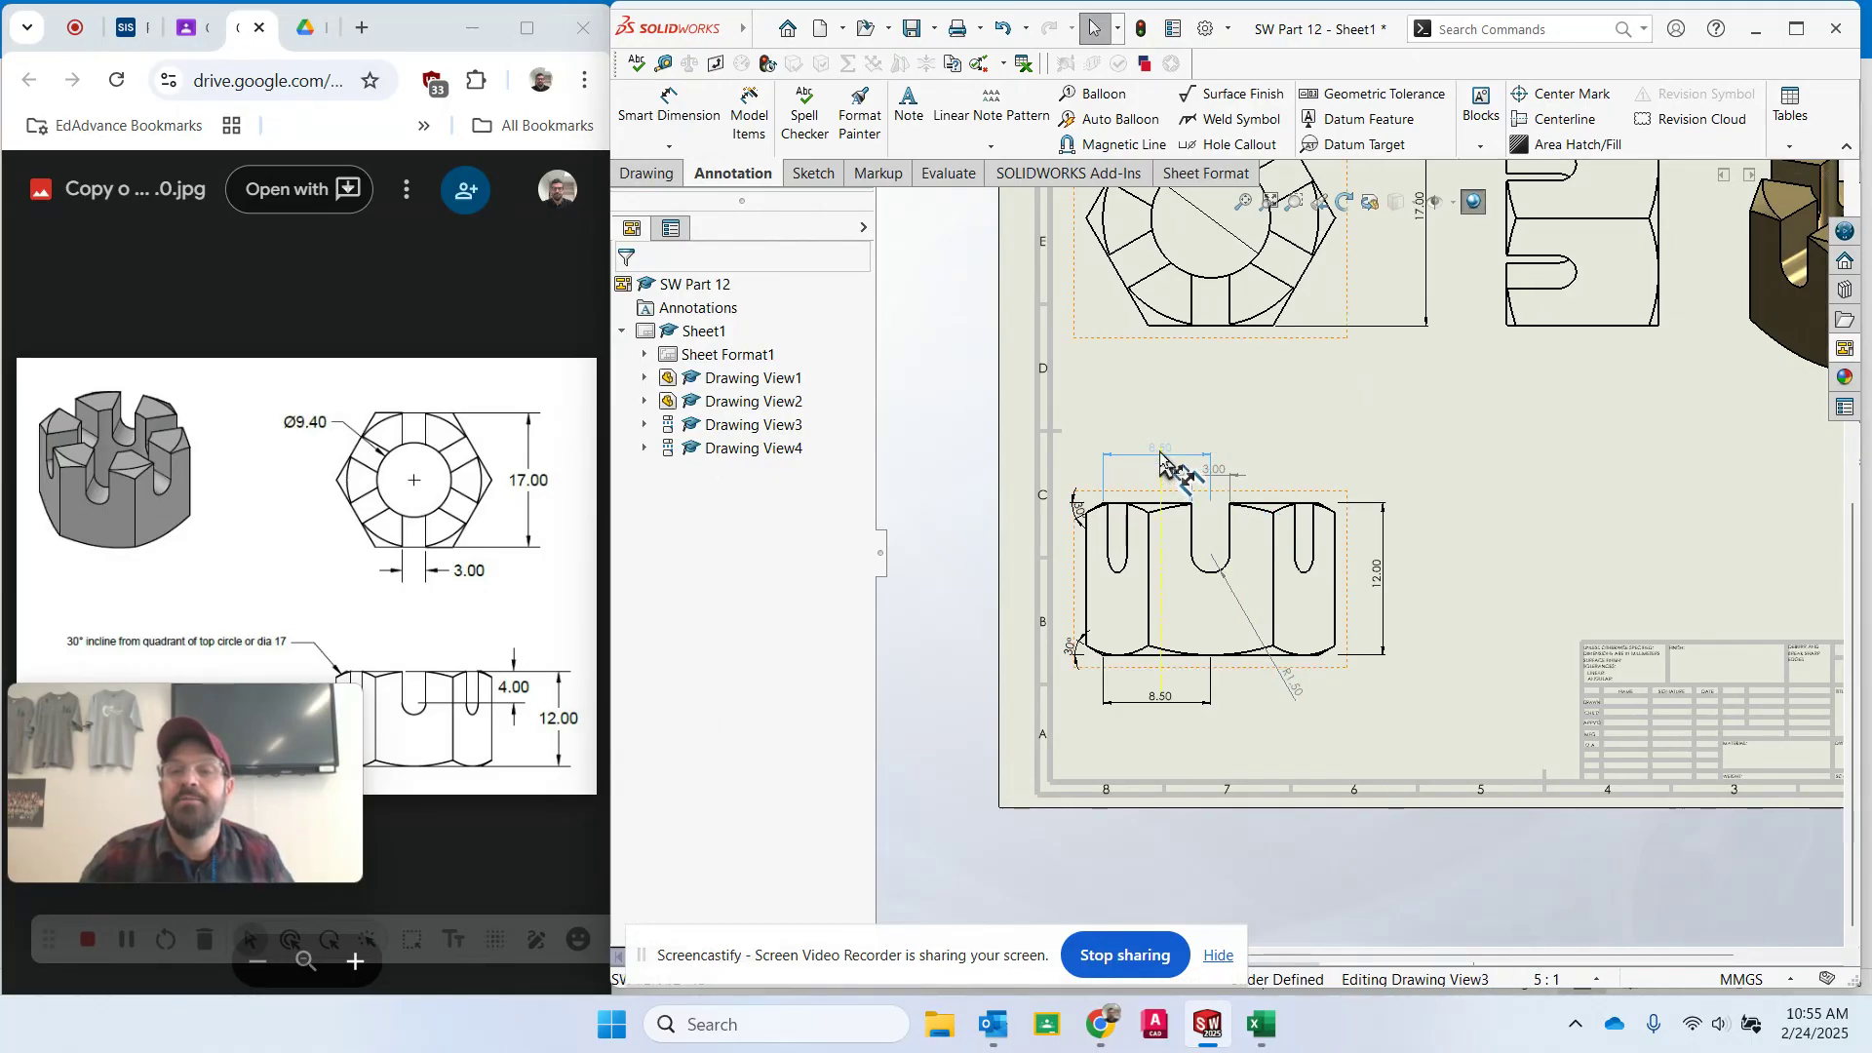
pyautogui.click(1437, 487)
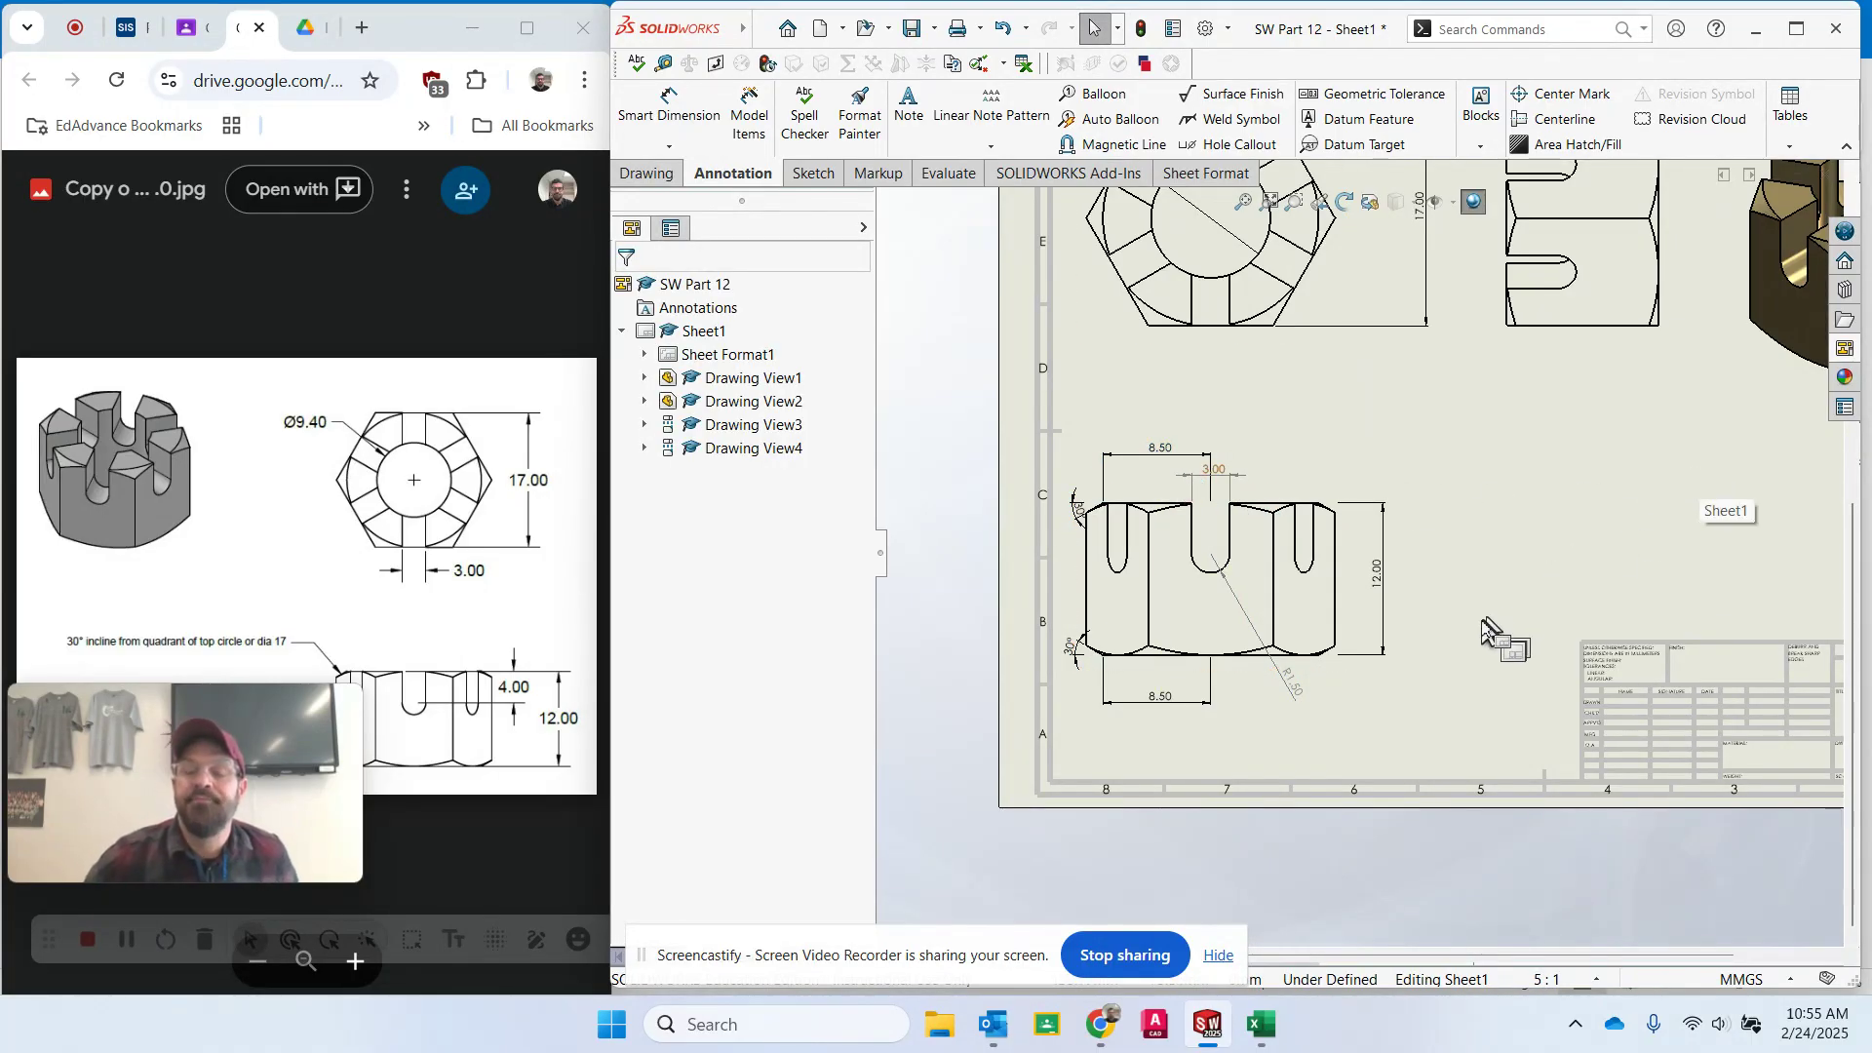
pyautogui.press('f')
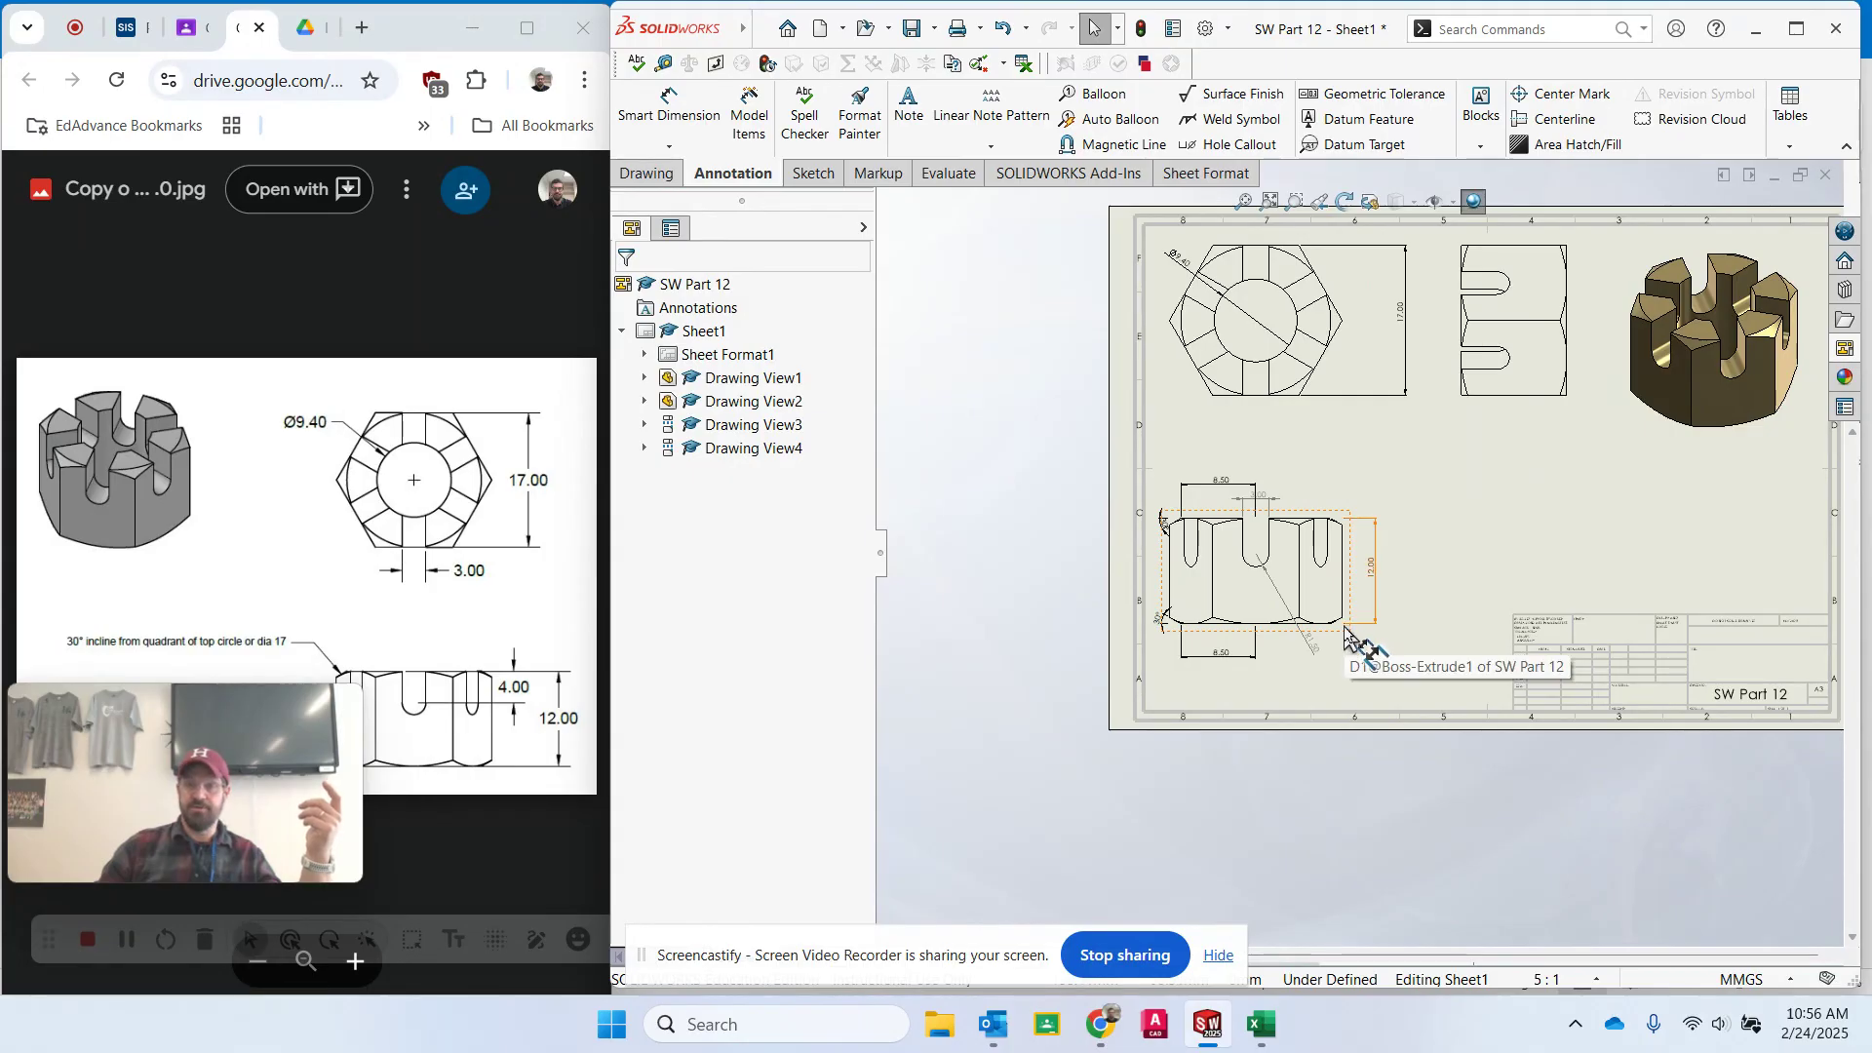
pyautogui.scroll(2, 1699, 366)
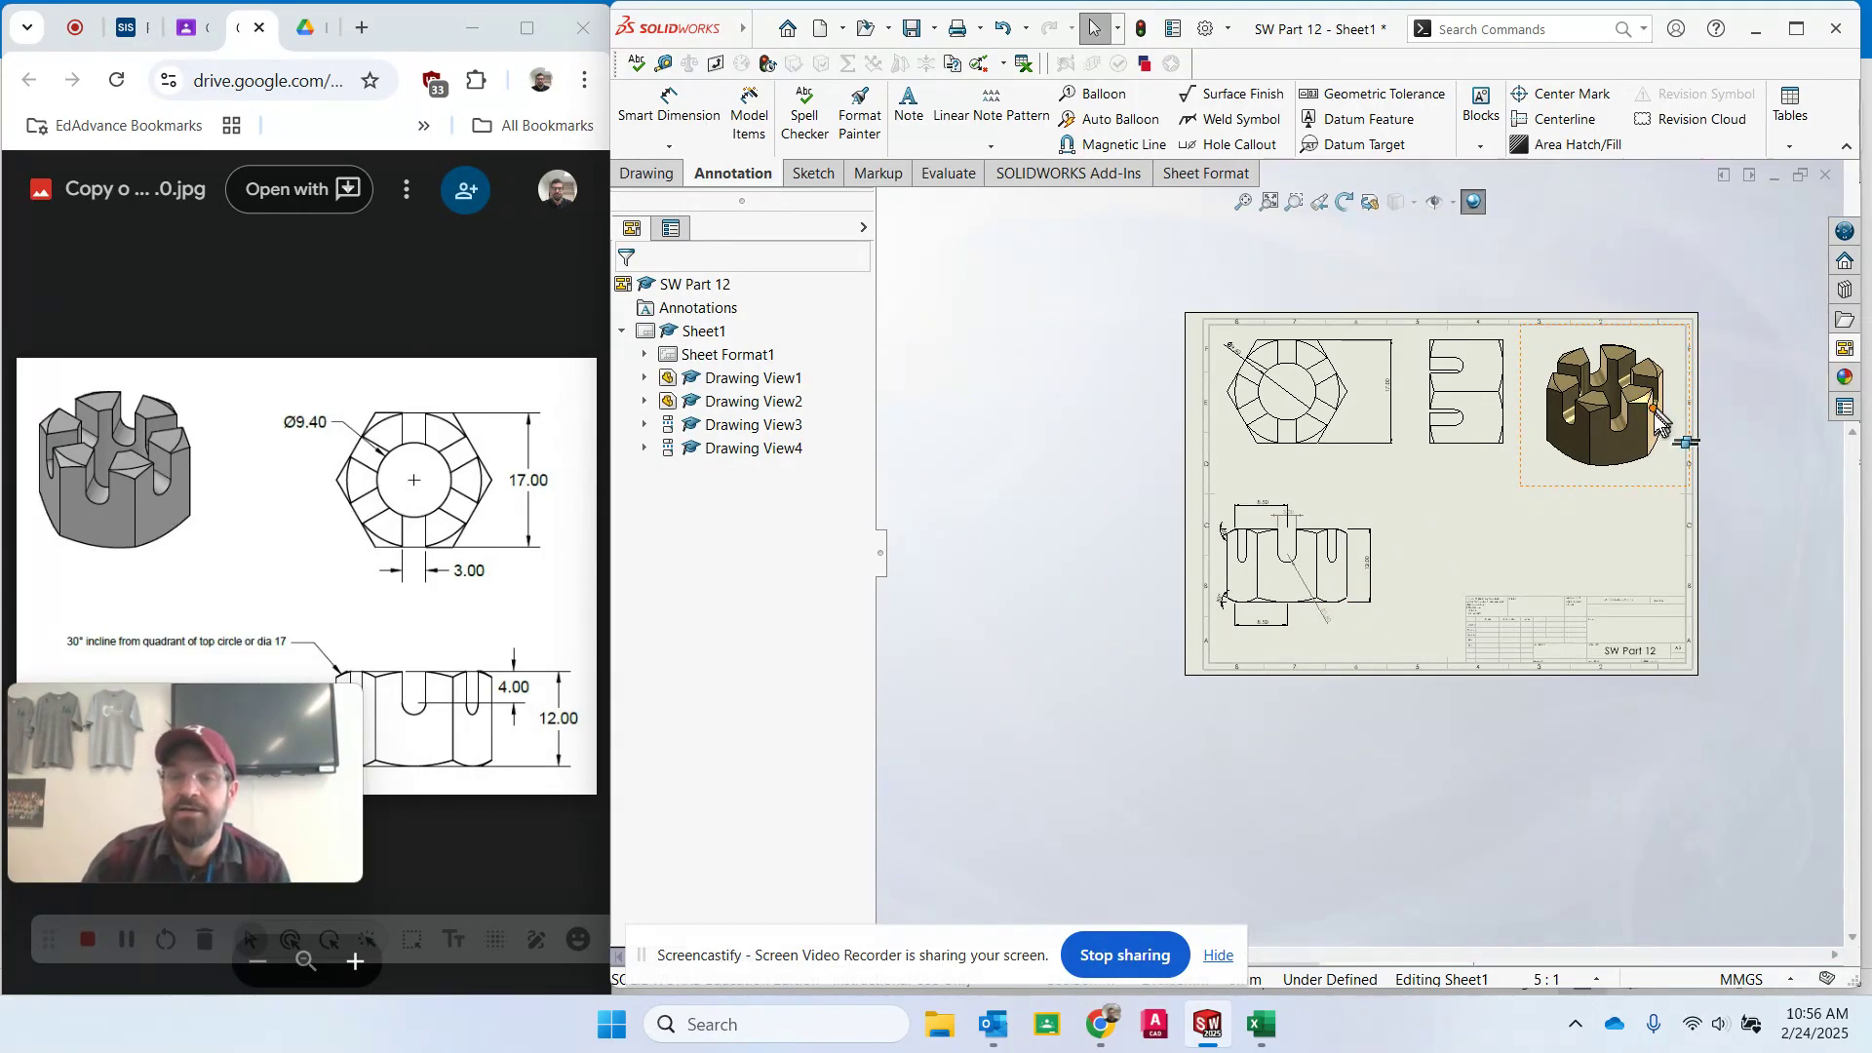
pyautogui.scroll(-2, 1666, 415)
pyautogui.scroll(-1, 1109, 536)
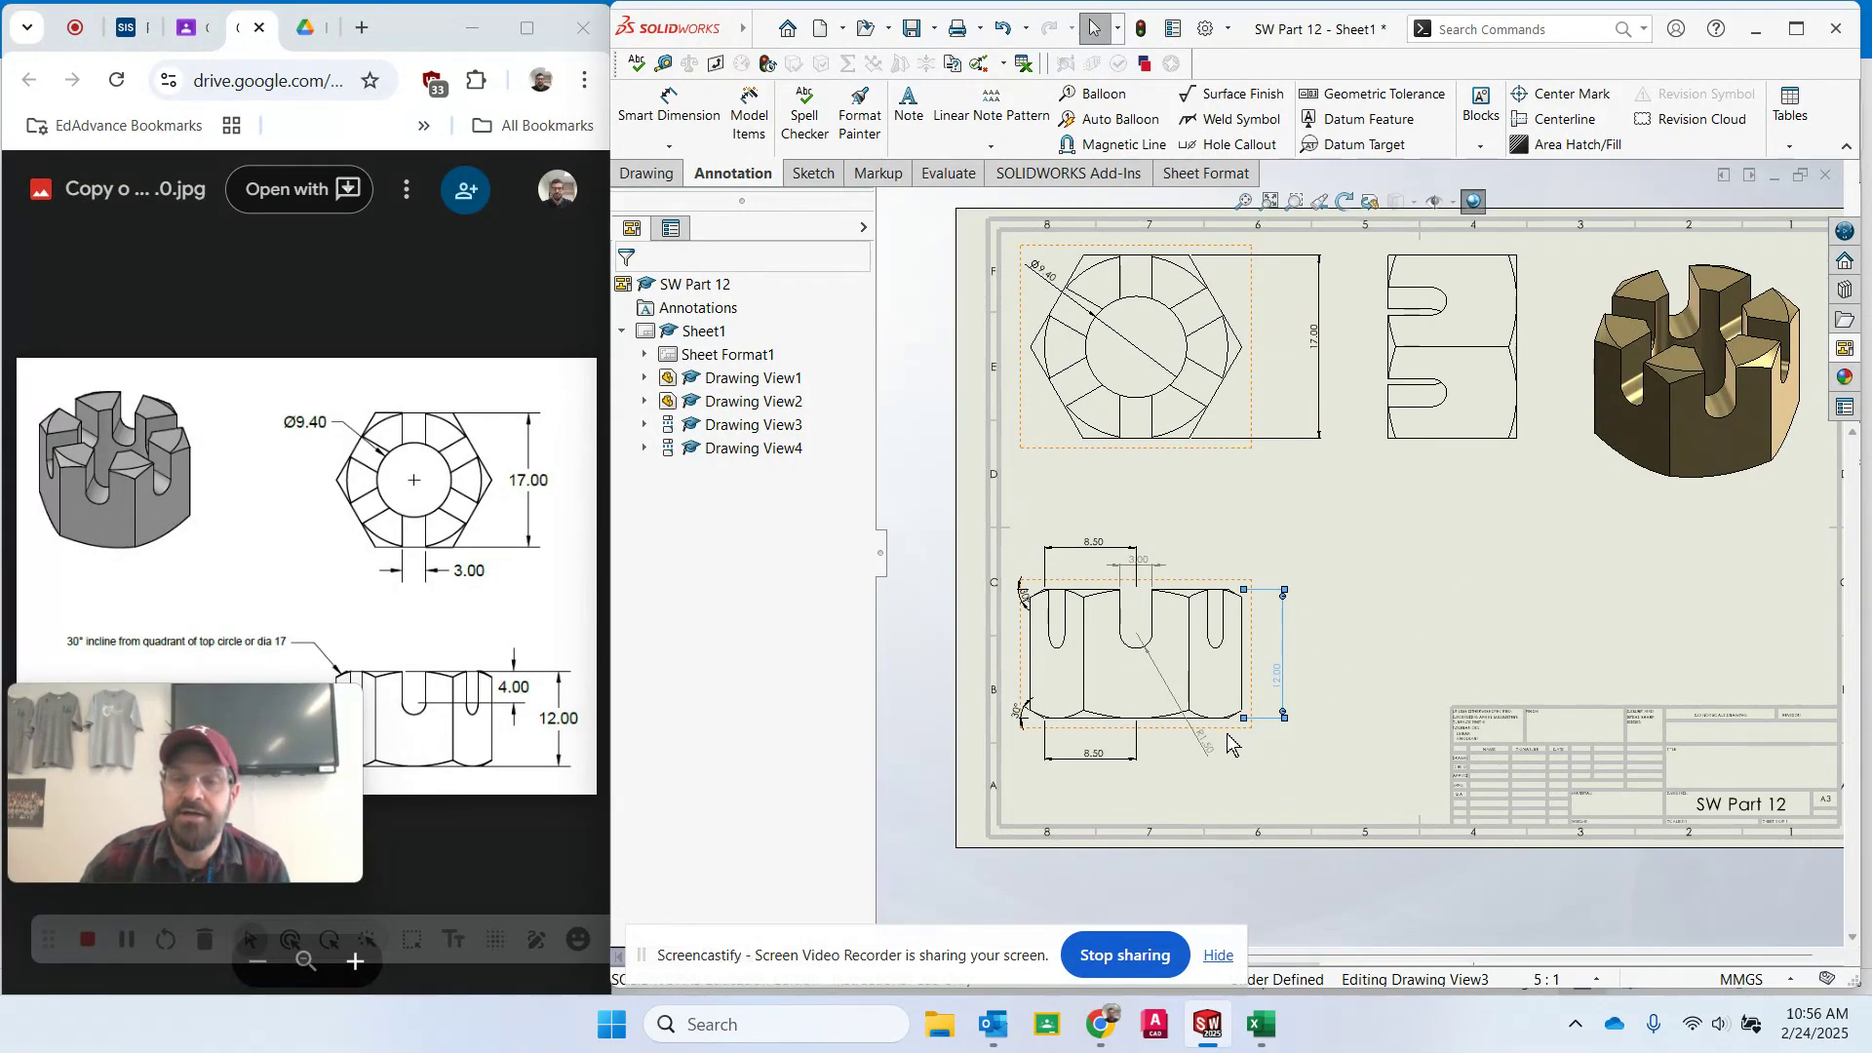
pyautogui.click(1236, 732)
pyautogui.moveTo(1226, 751); pyautogui.dragTo(1226, 764)
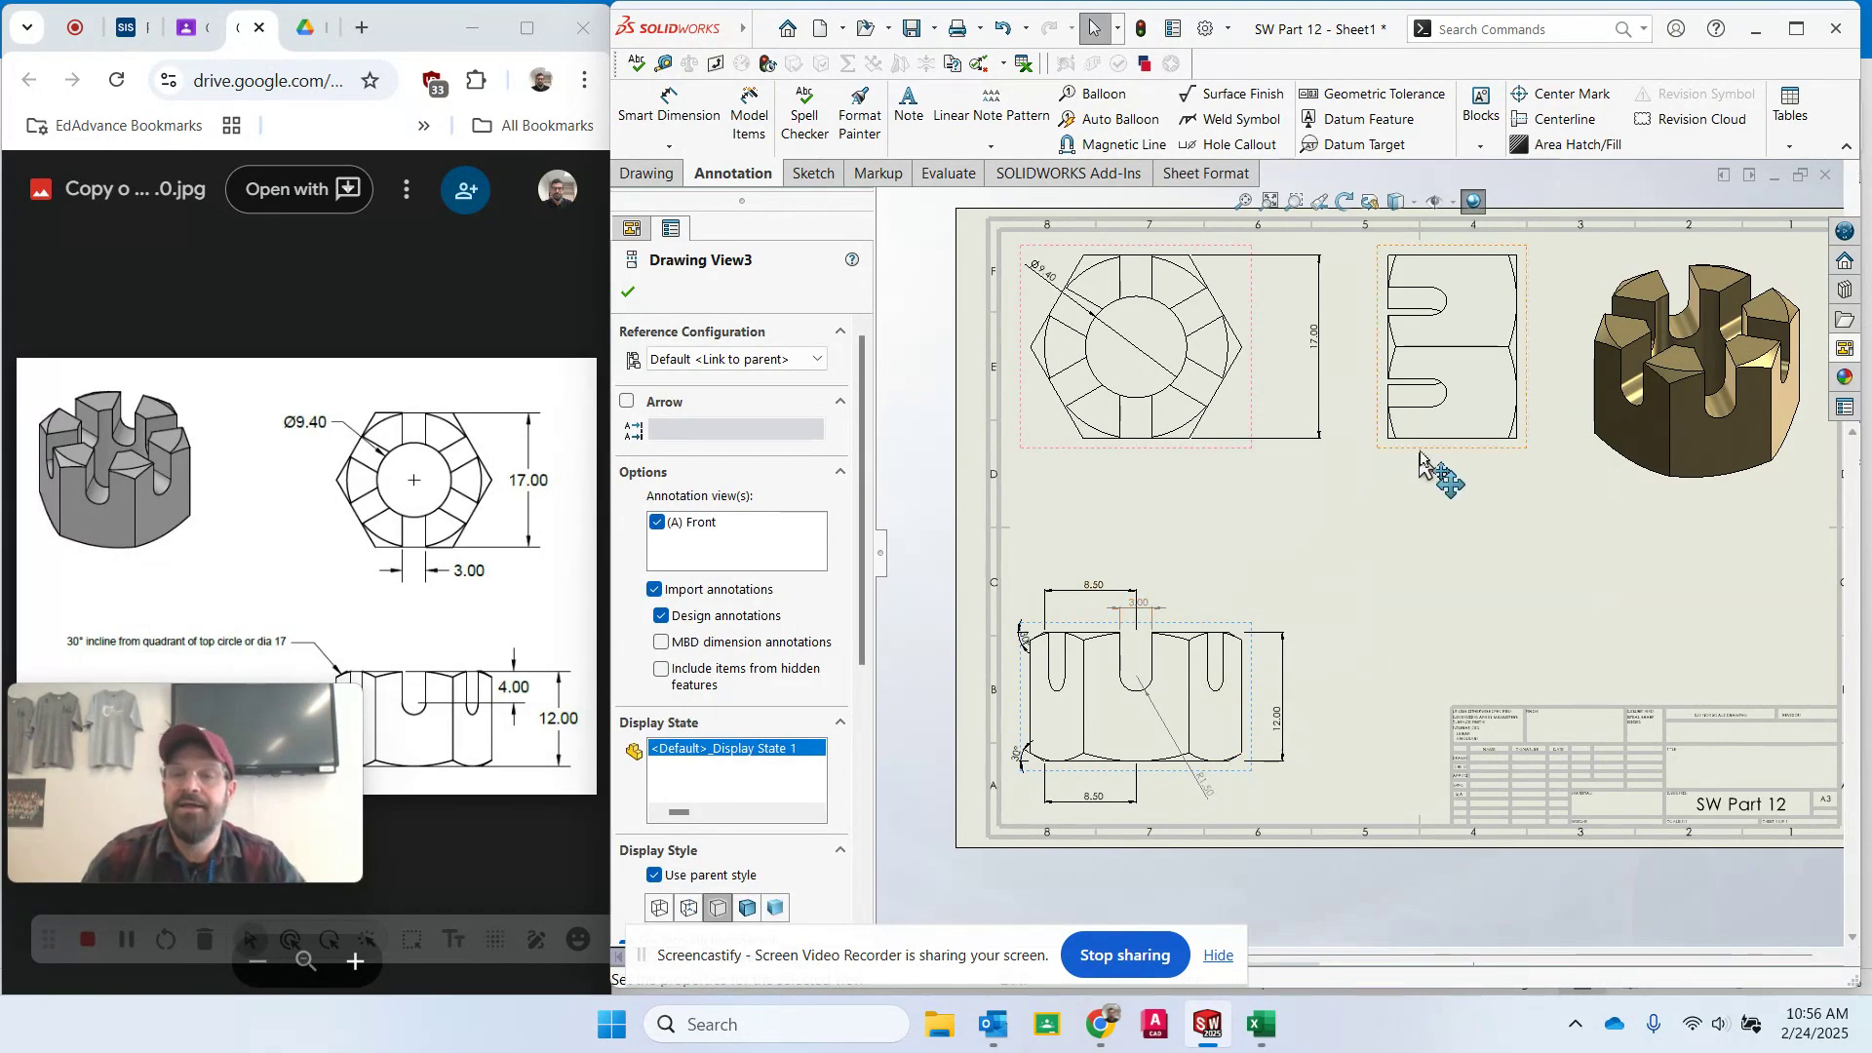
pyautogui.press('Escape')
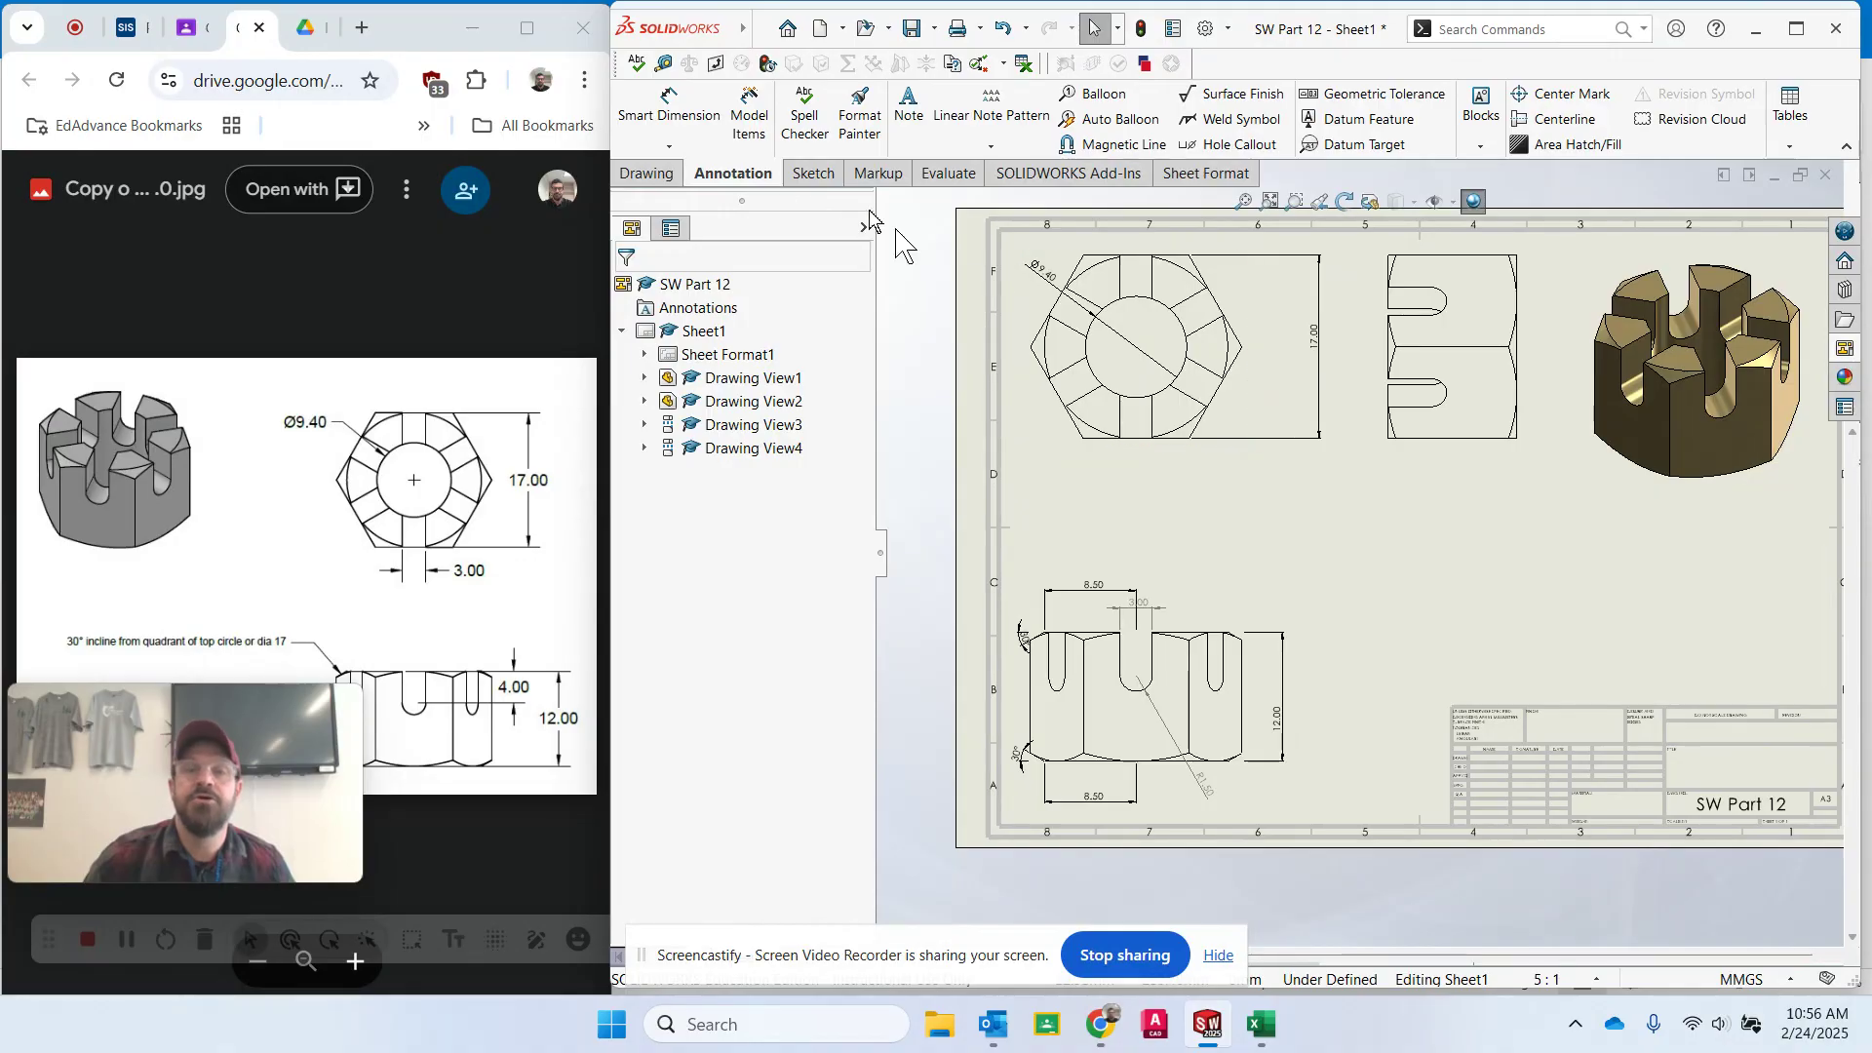
# - Create section view A-A with a horizontal cutting line through the top view's centre and place it below the top view
pyautogui.click(648, 175)
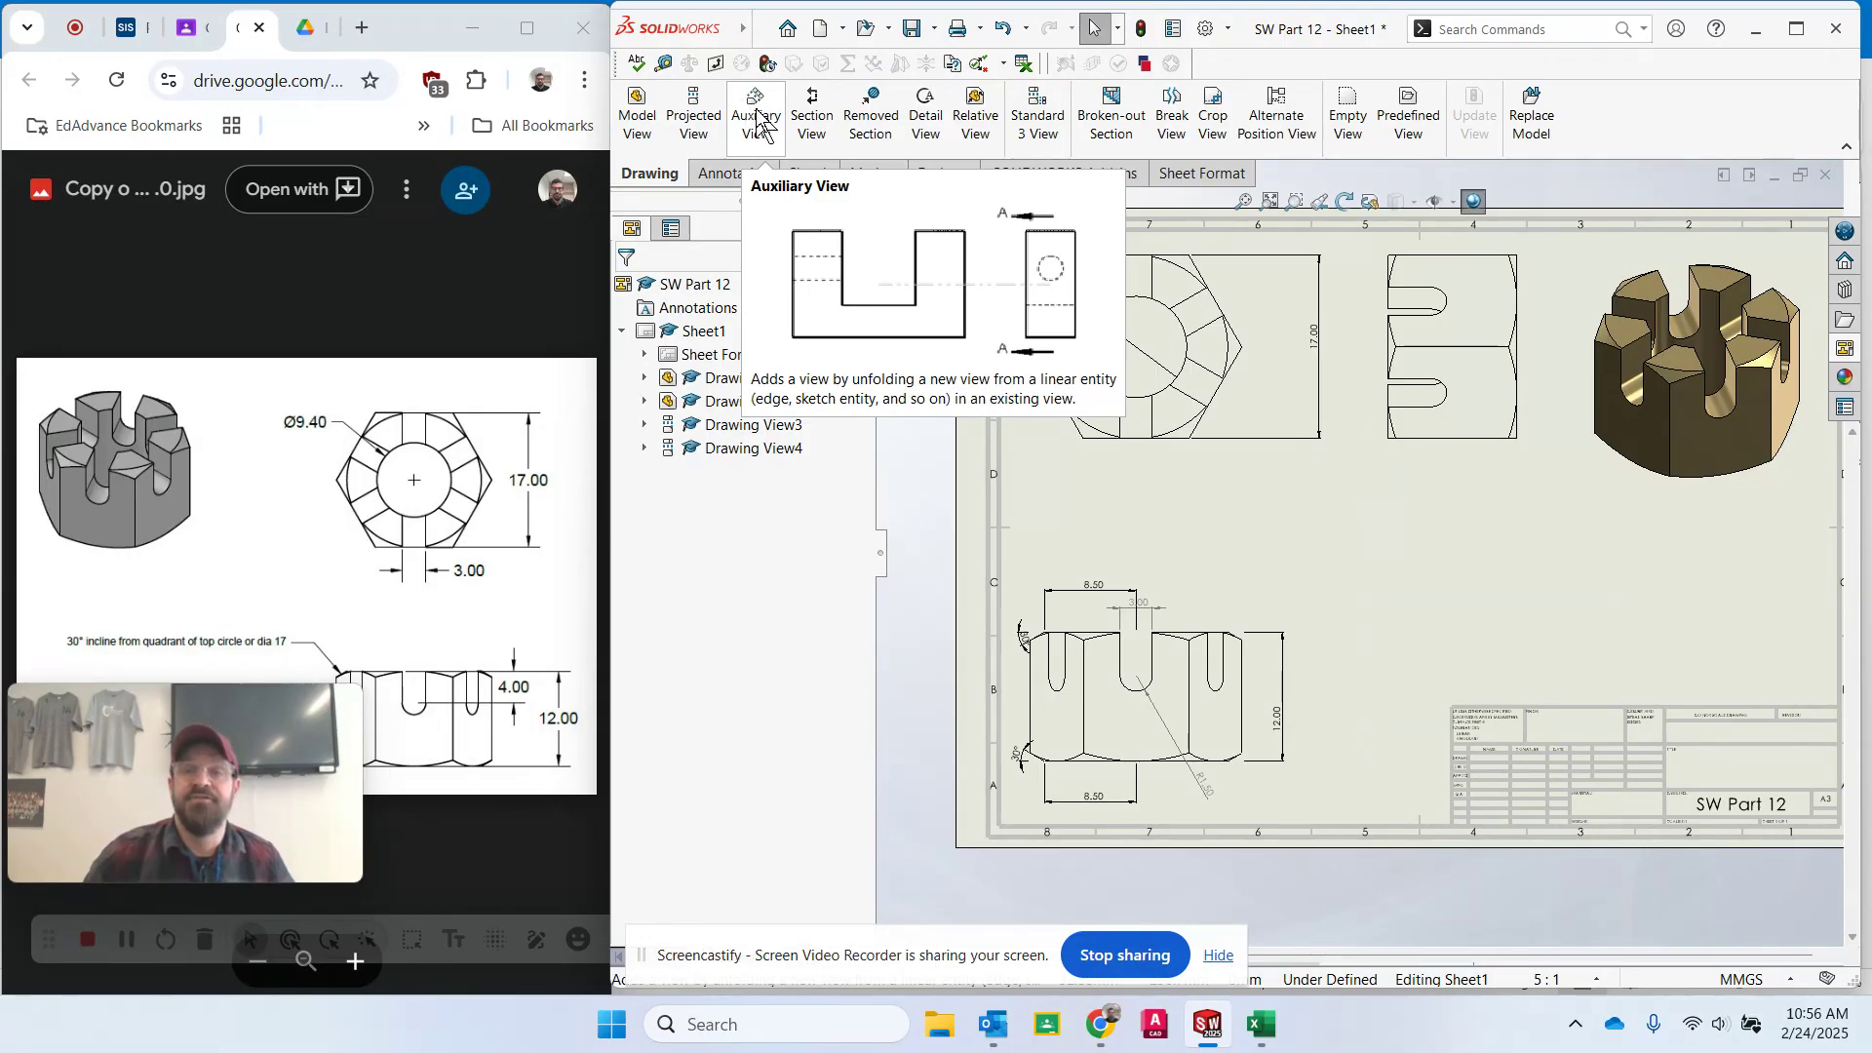
pyautogui.click(813, 115)
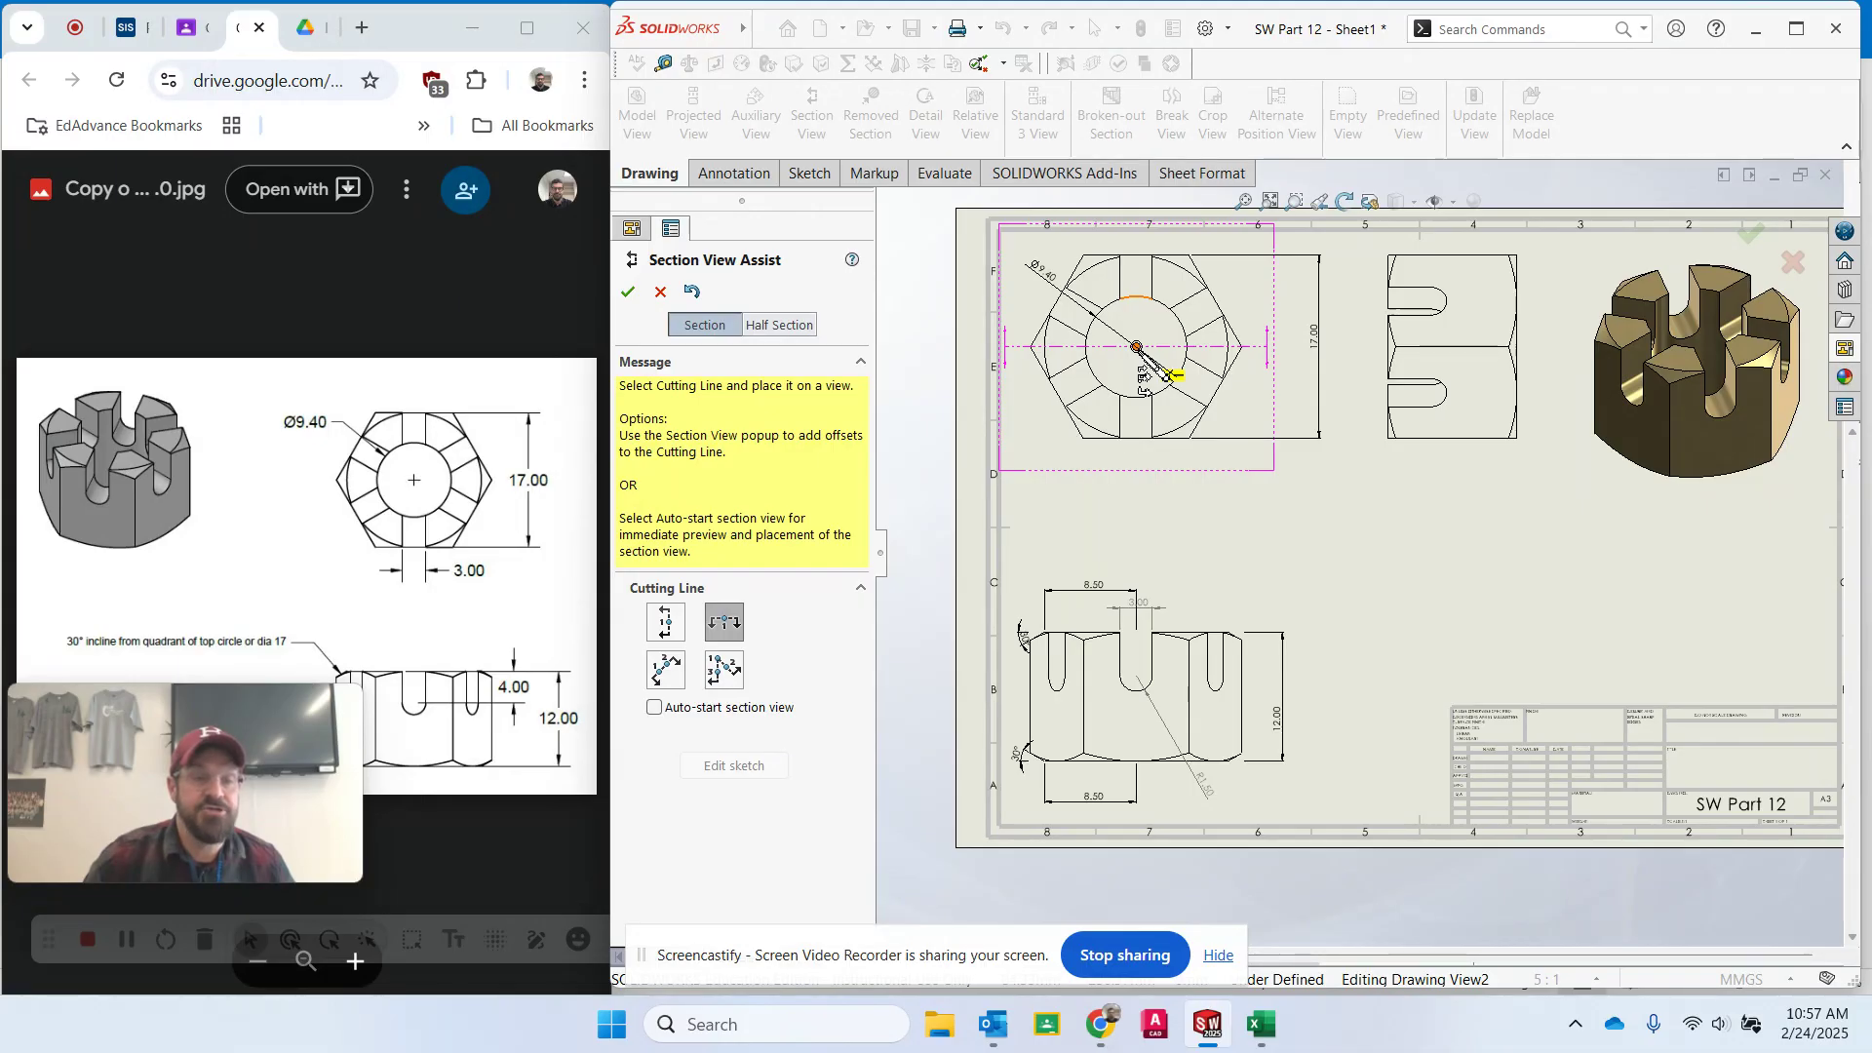
pyautogui.click(1137, 347)
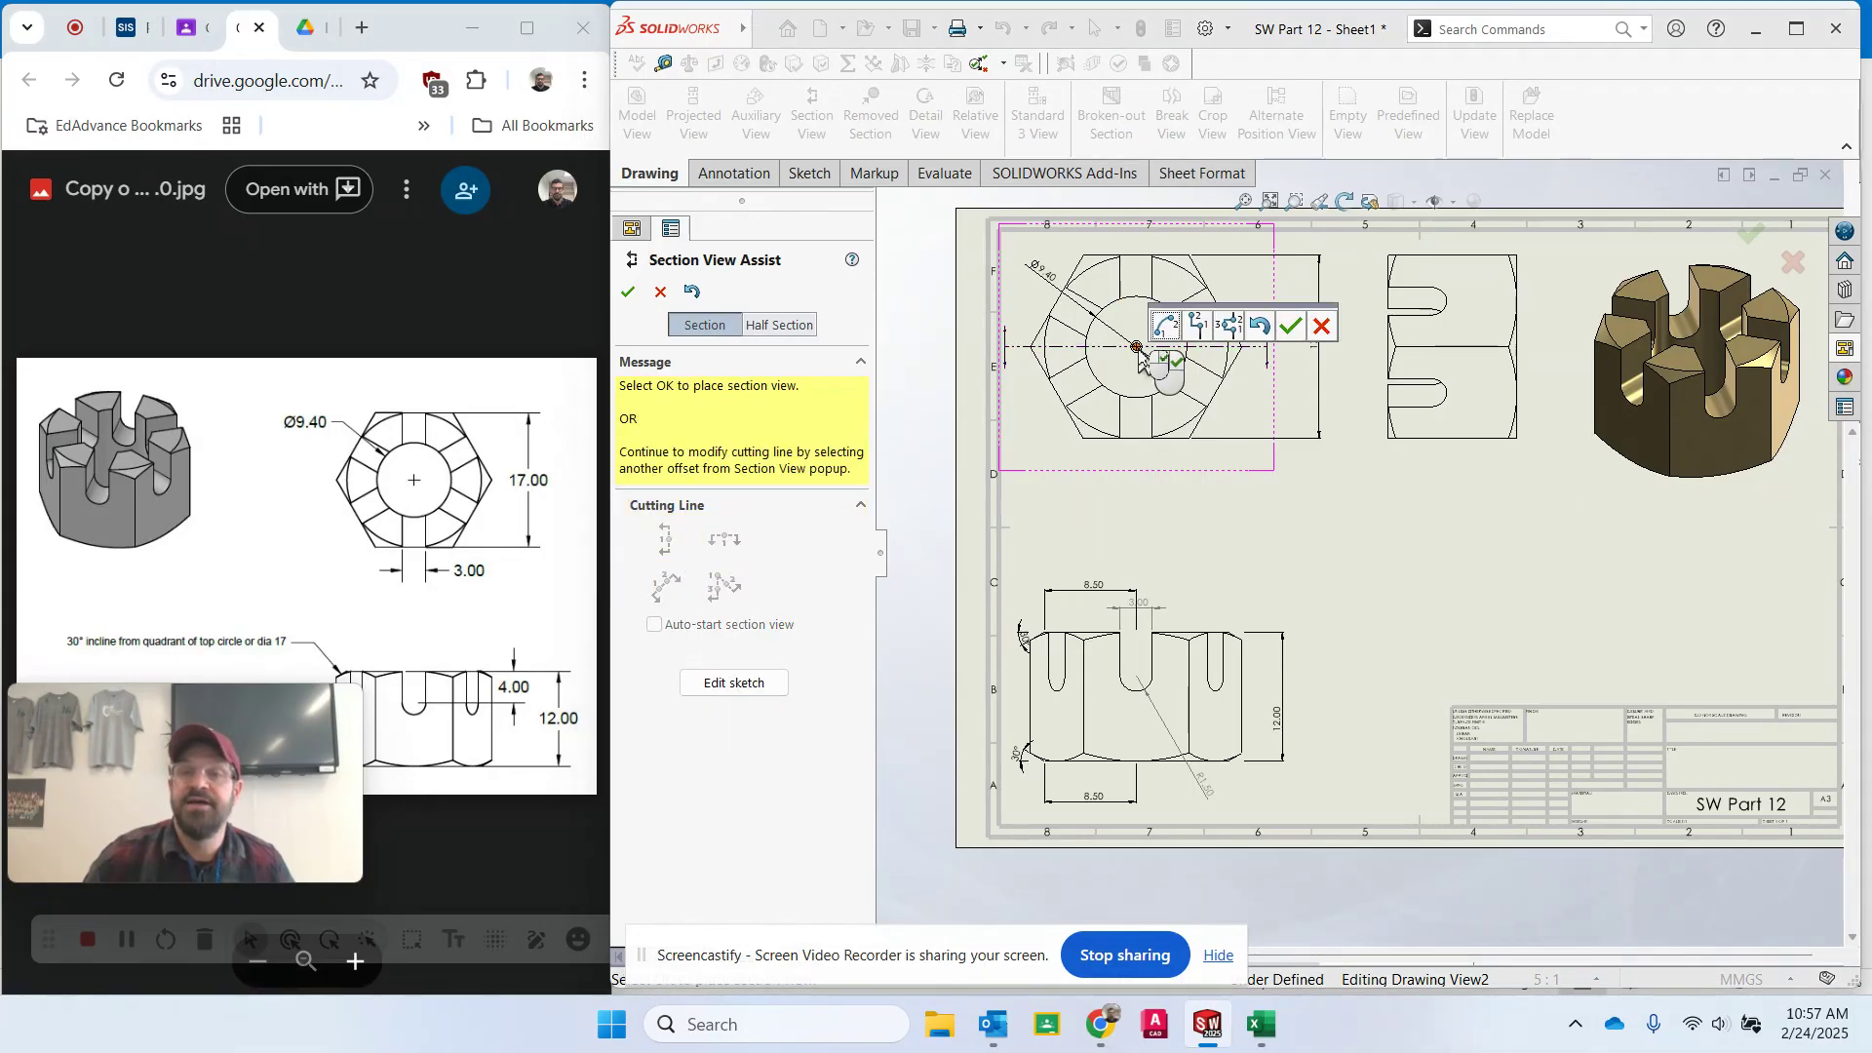
pyautogui.click(1293, 327)
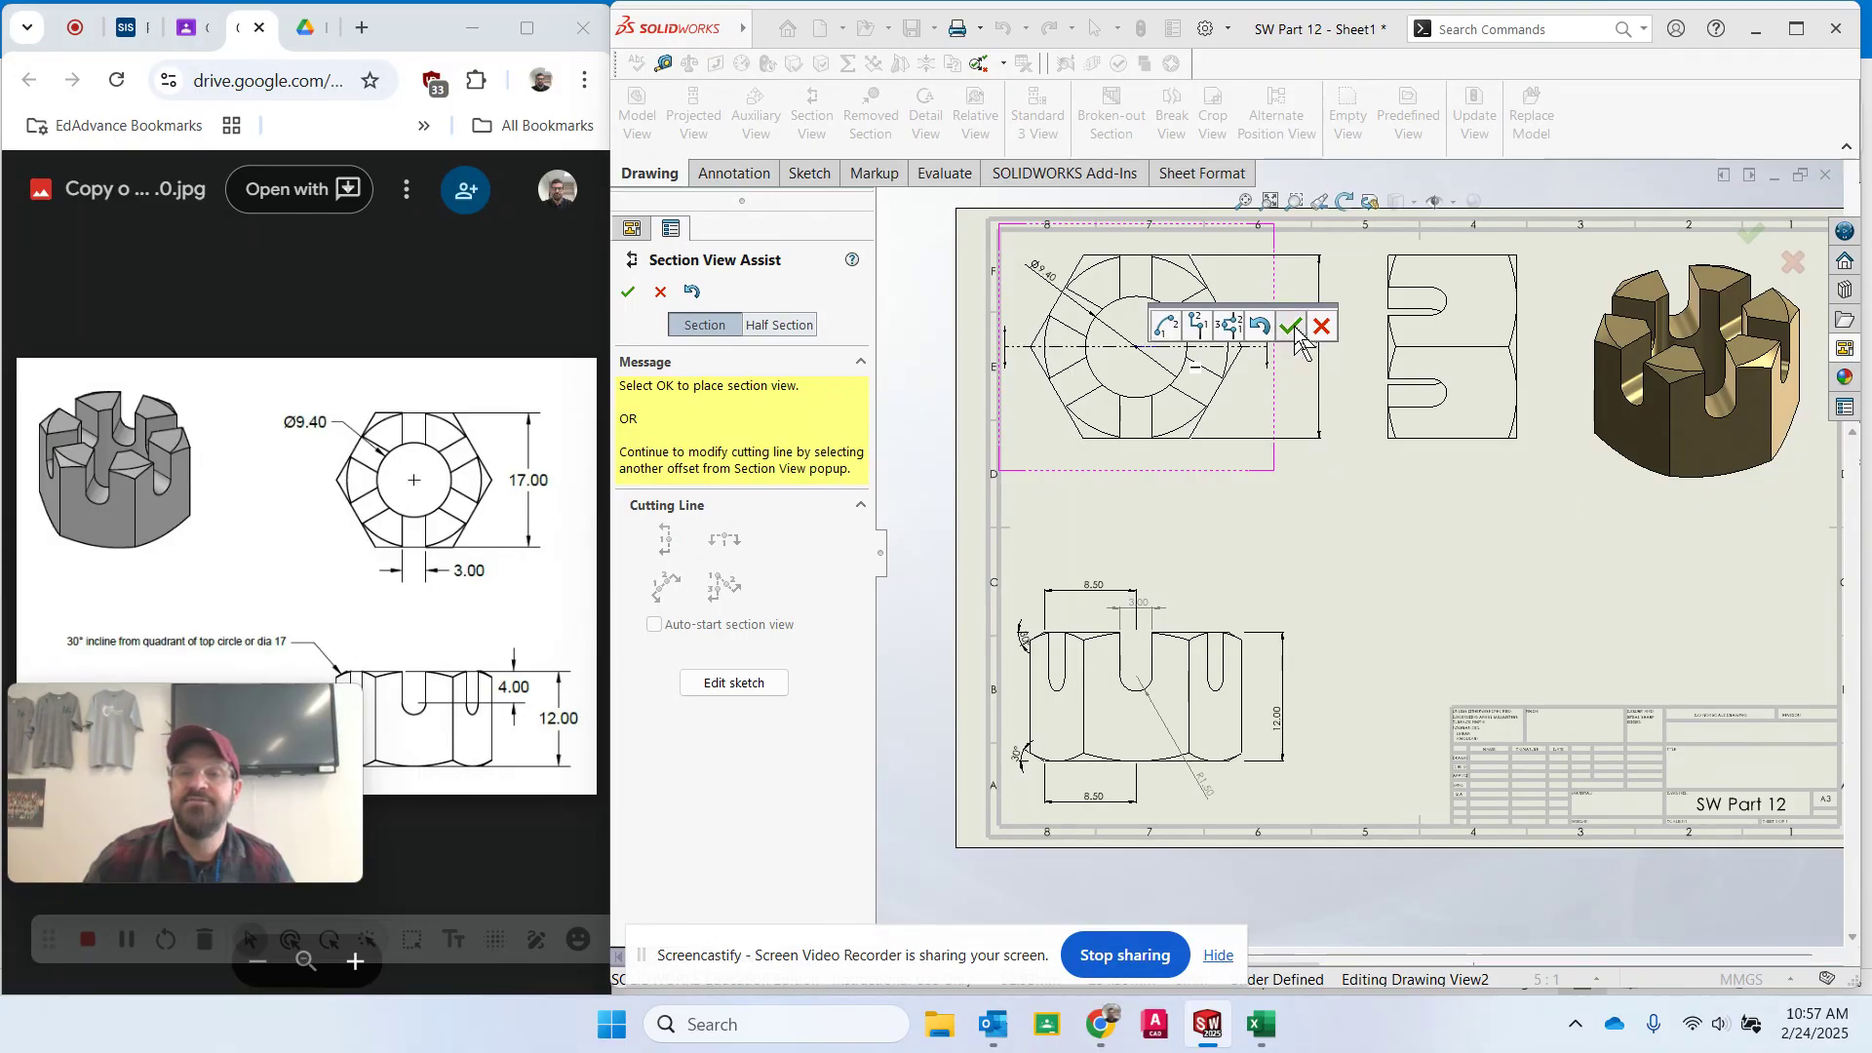
pyautogui.click(1261, 514)
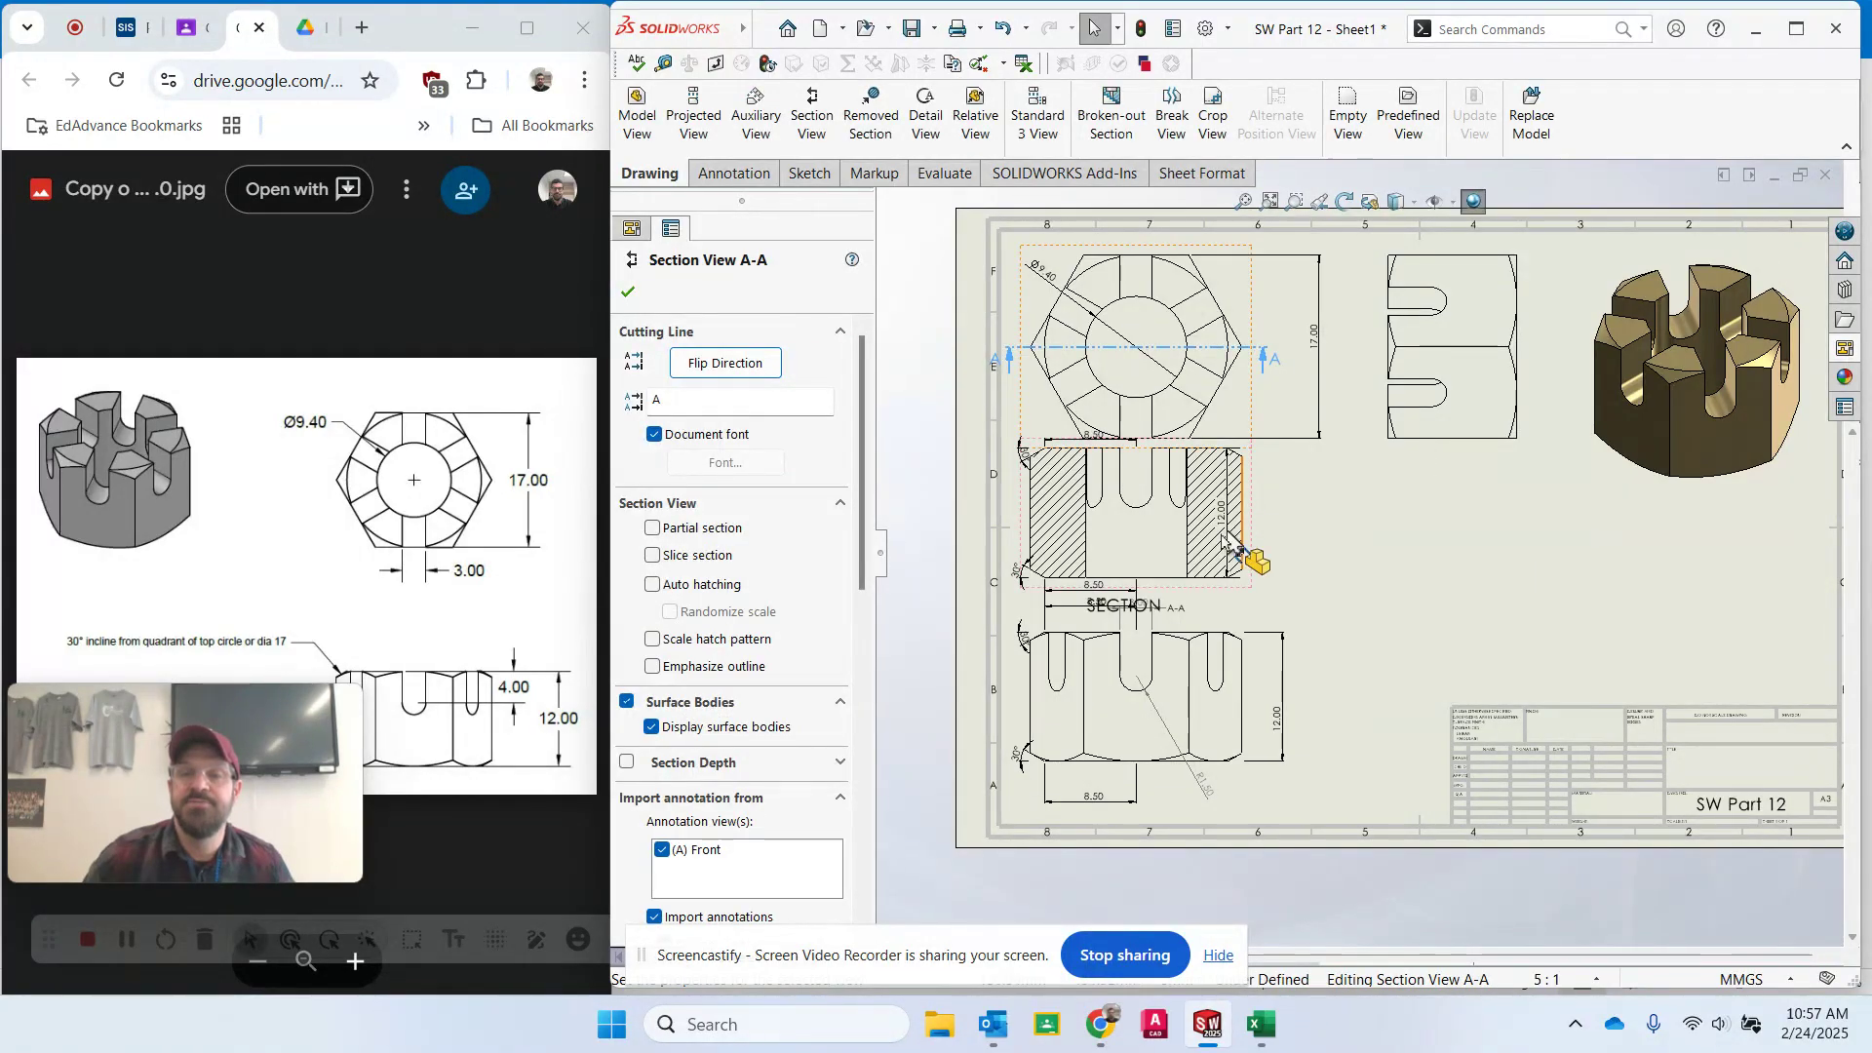
# - Rearrange the front view's 8.50 and 12.00 dimensions so they sit clear of the section label and view edges
pyautogui.click(1110, 629)
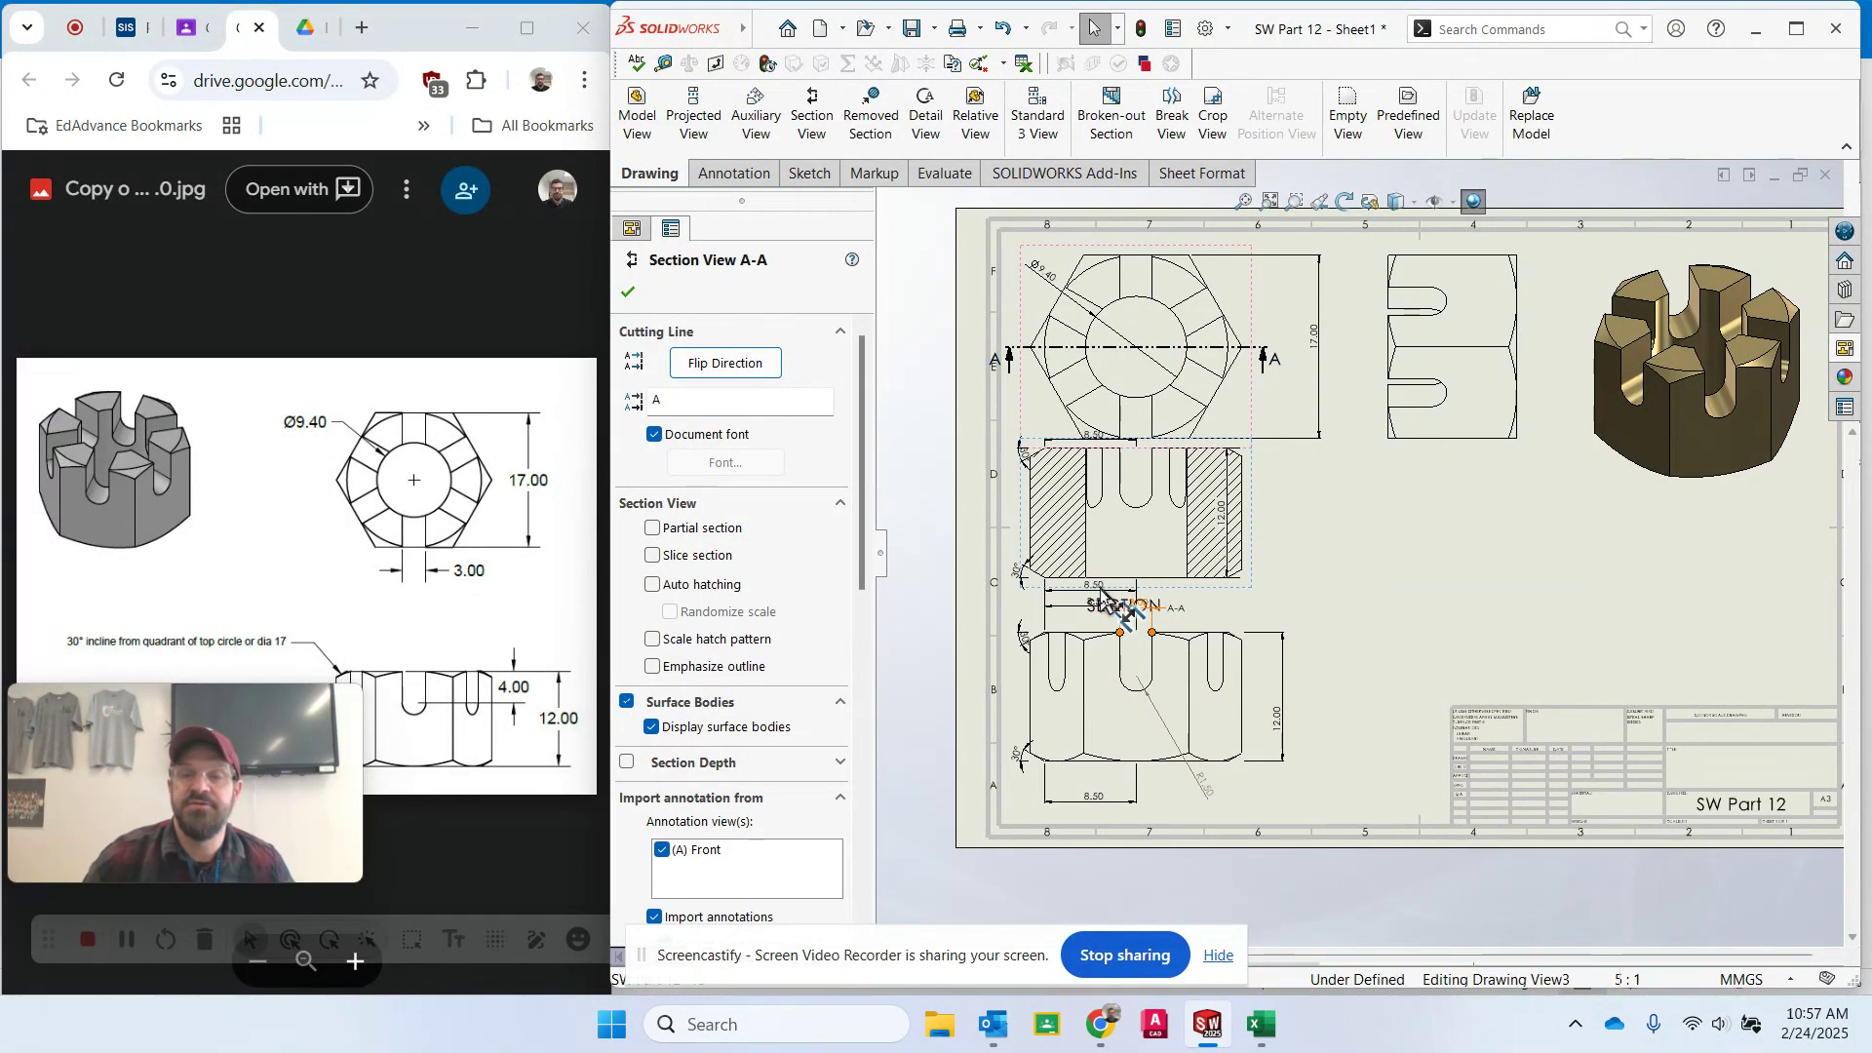
pyautogui.click(1107, 622)
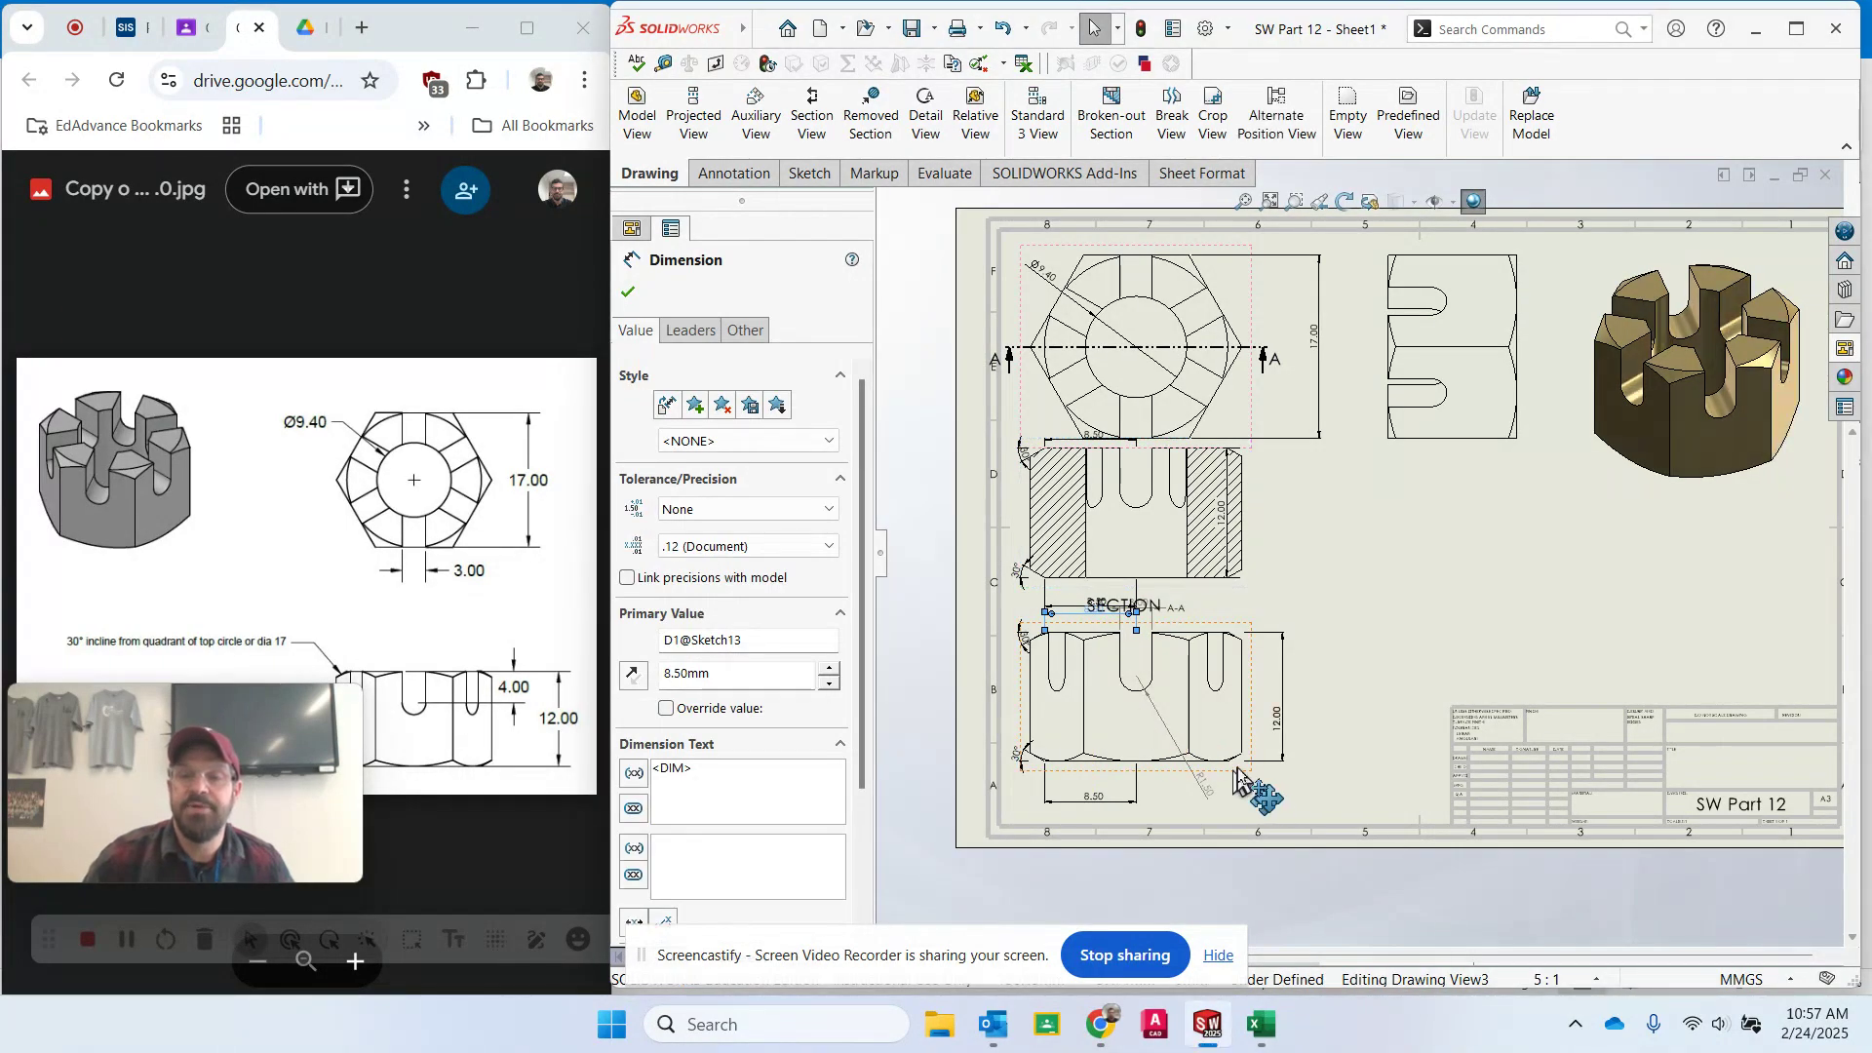
pyautogui.moveTo(1243, 771); pyautogui.dragTo(1244, 794)
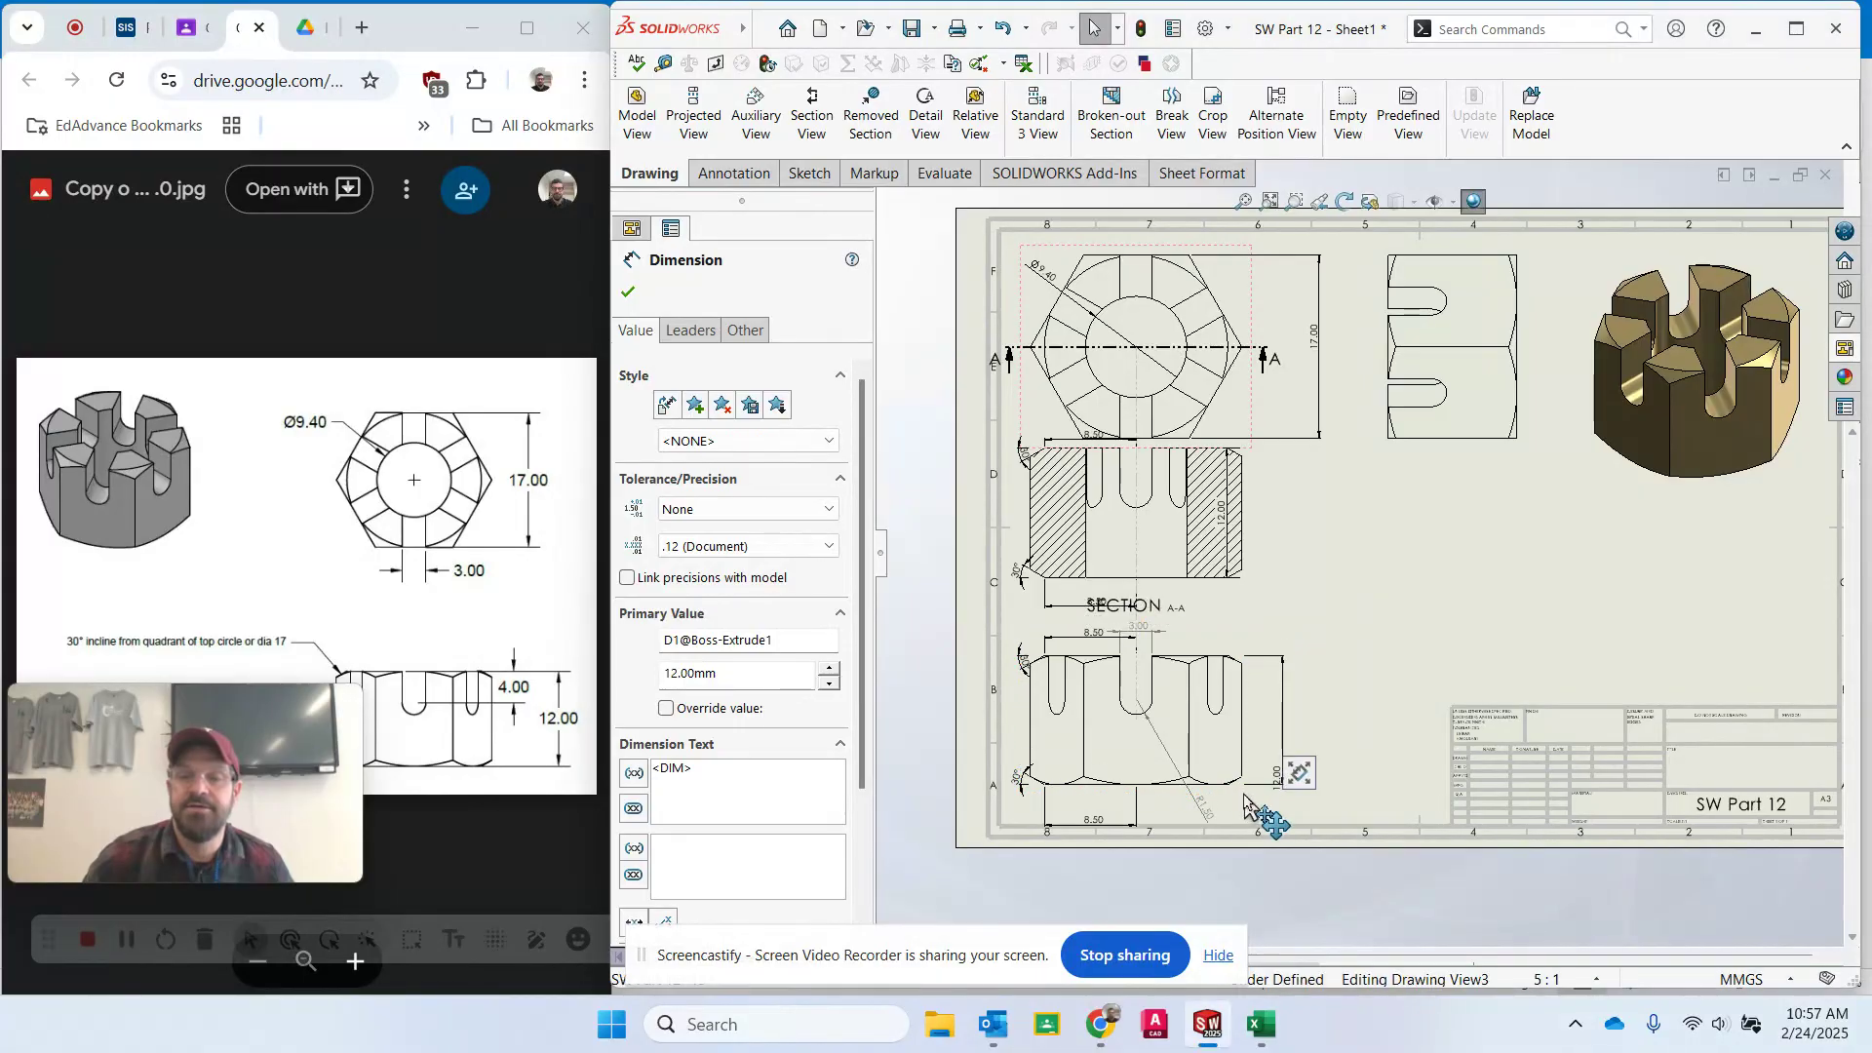
pyautogui.moveTo(1104, 816); pyautogui.dragTo(1112, 798)
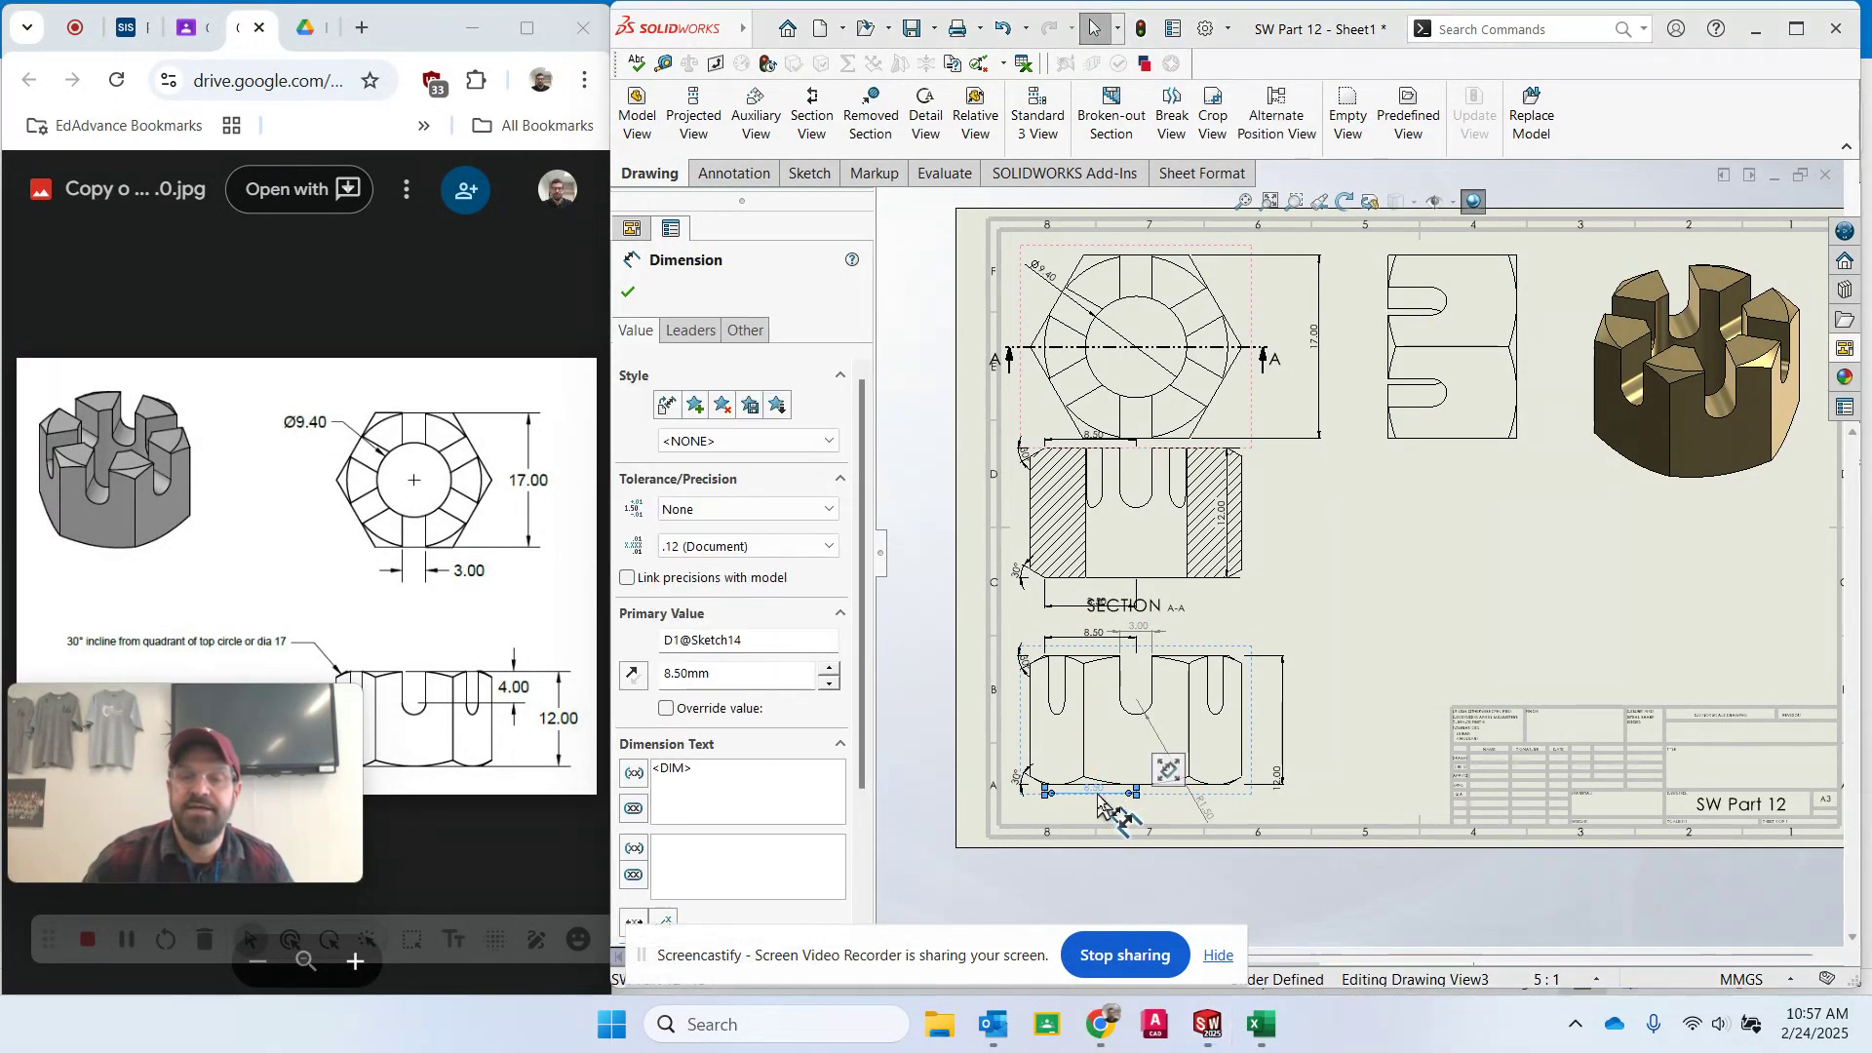
pyautogui.click(1258, 801)
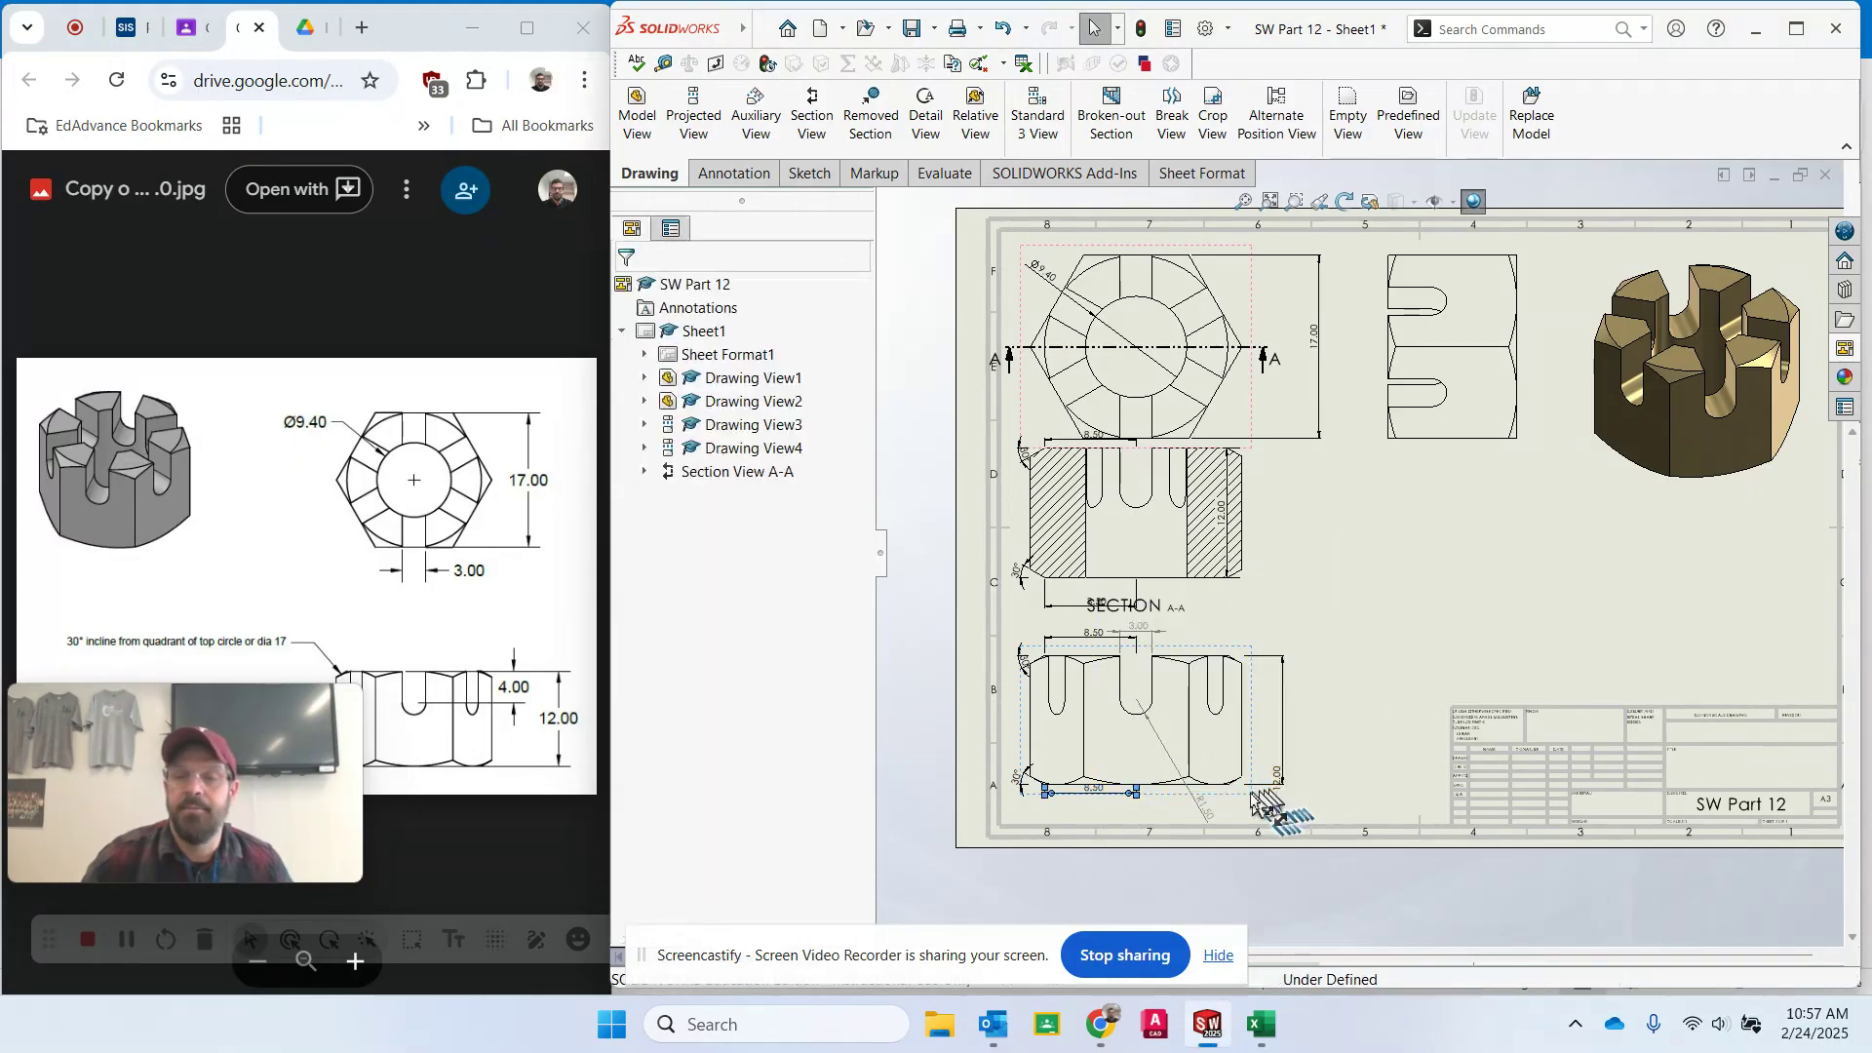
pyautogui.moveTo(1253, 793); pyautogui.dragTo(1244, 812)
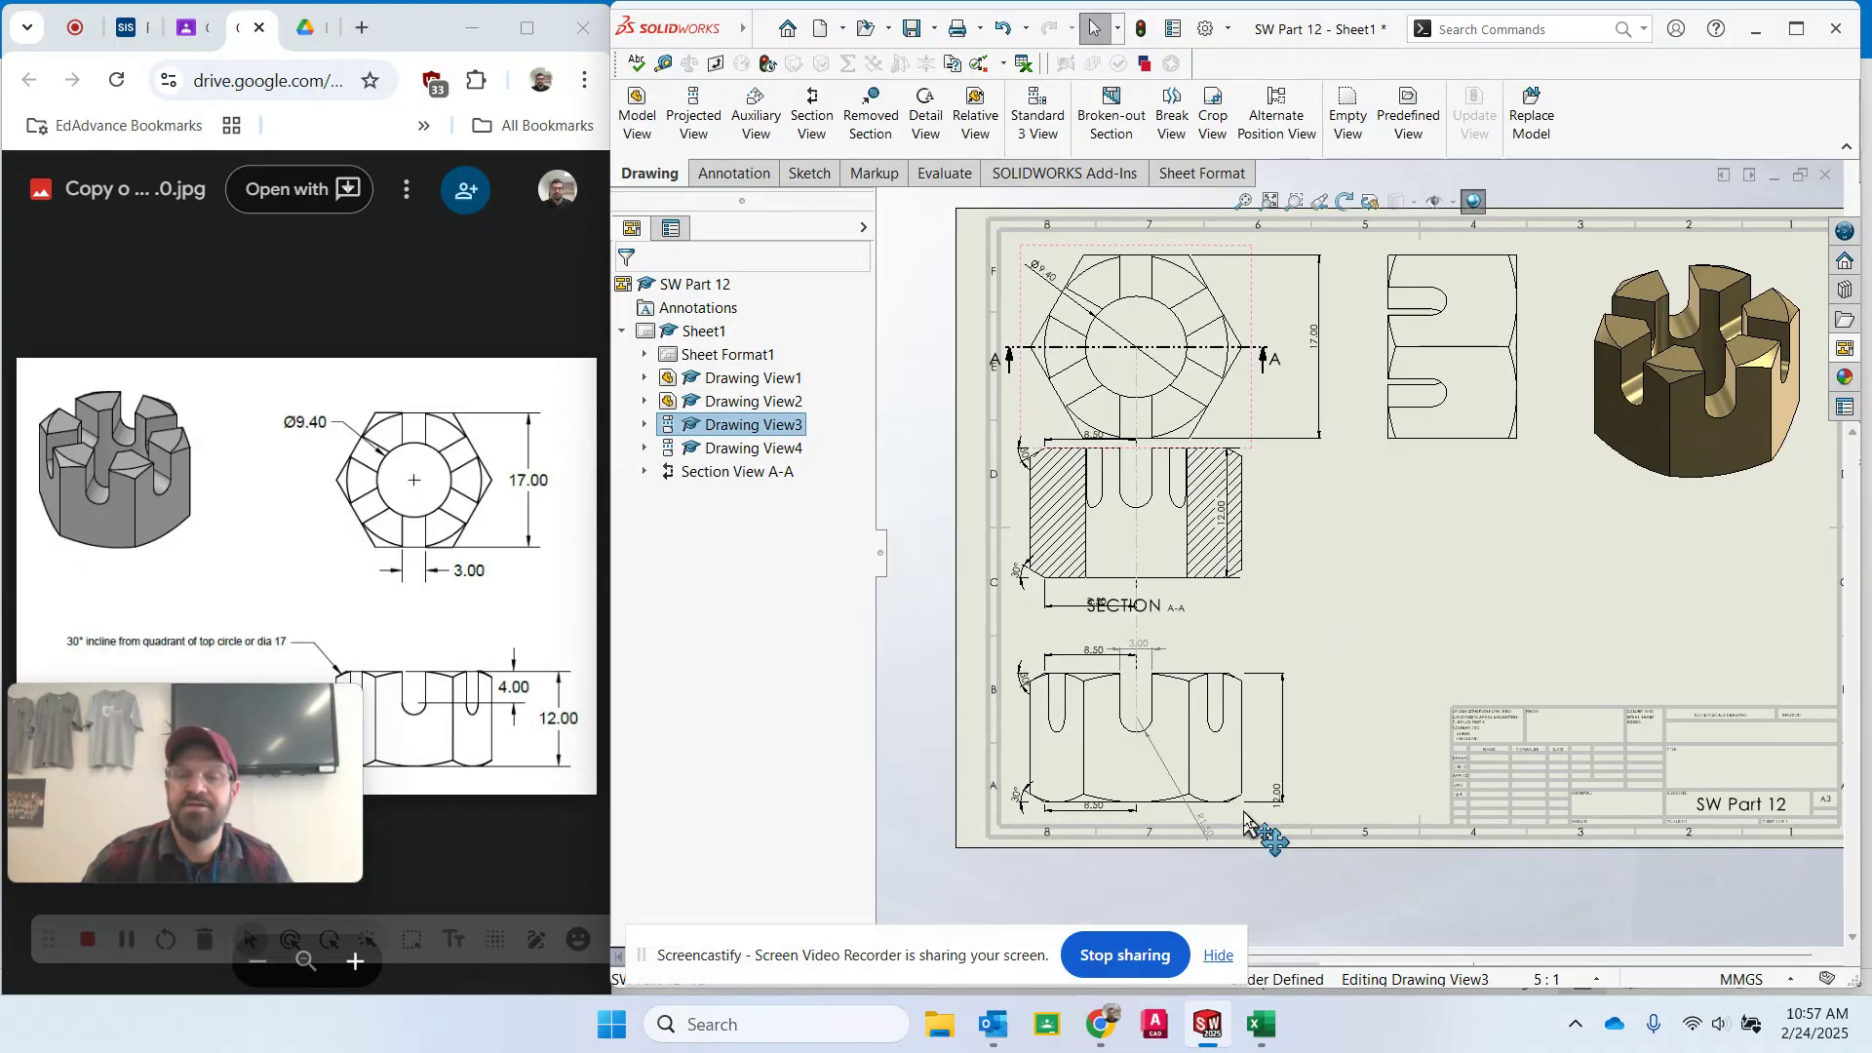
# - Move section view A-A lower on the sheet and shift its 12.00 height dimension to the right
pyautogui.click(1198, 528)
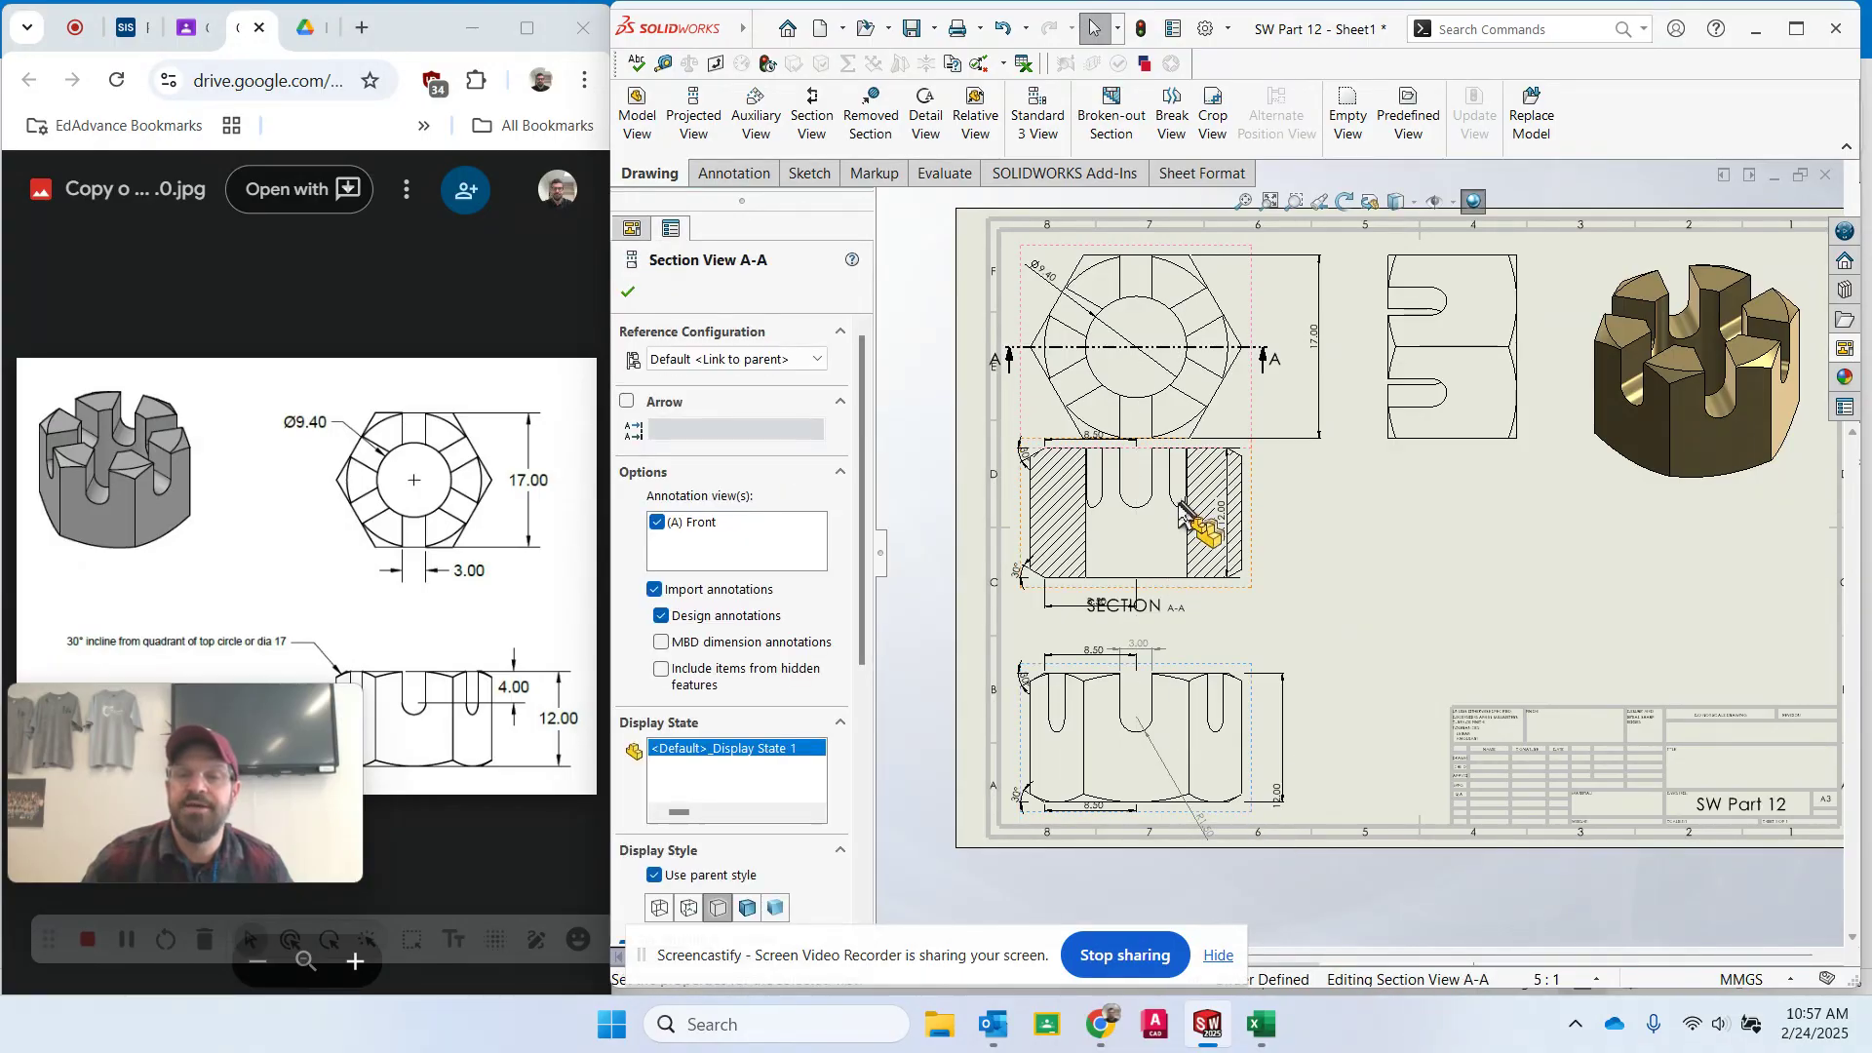
pyautogui.click(1244, 593)
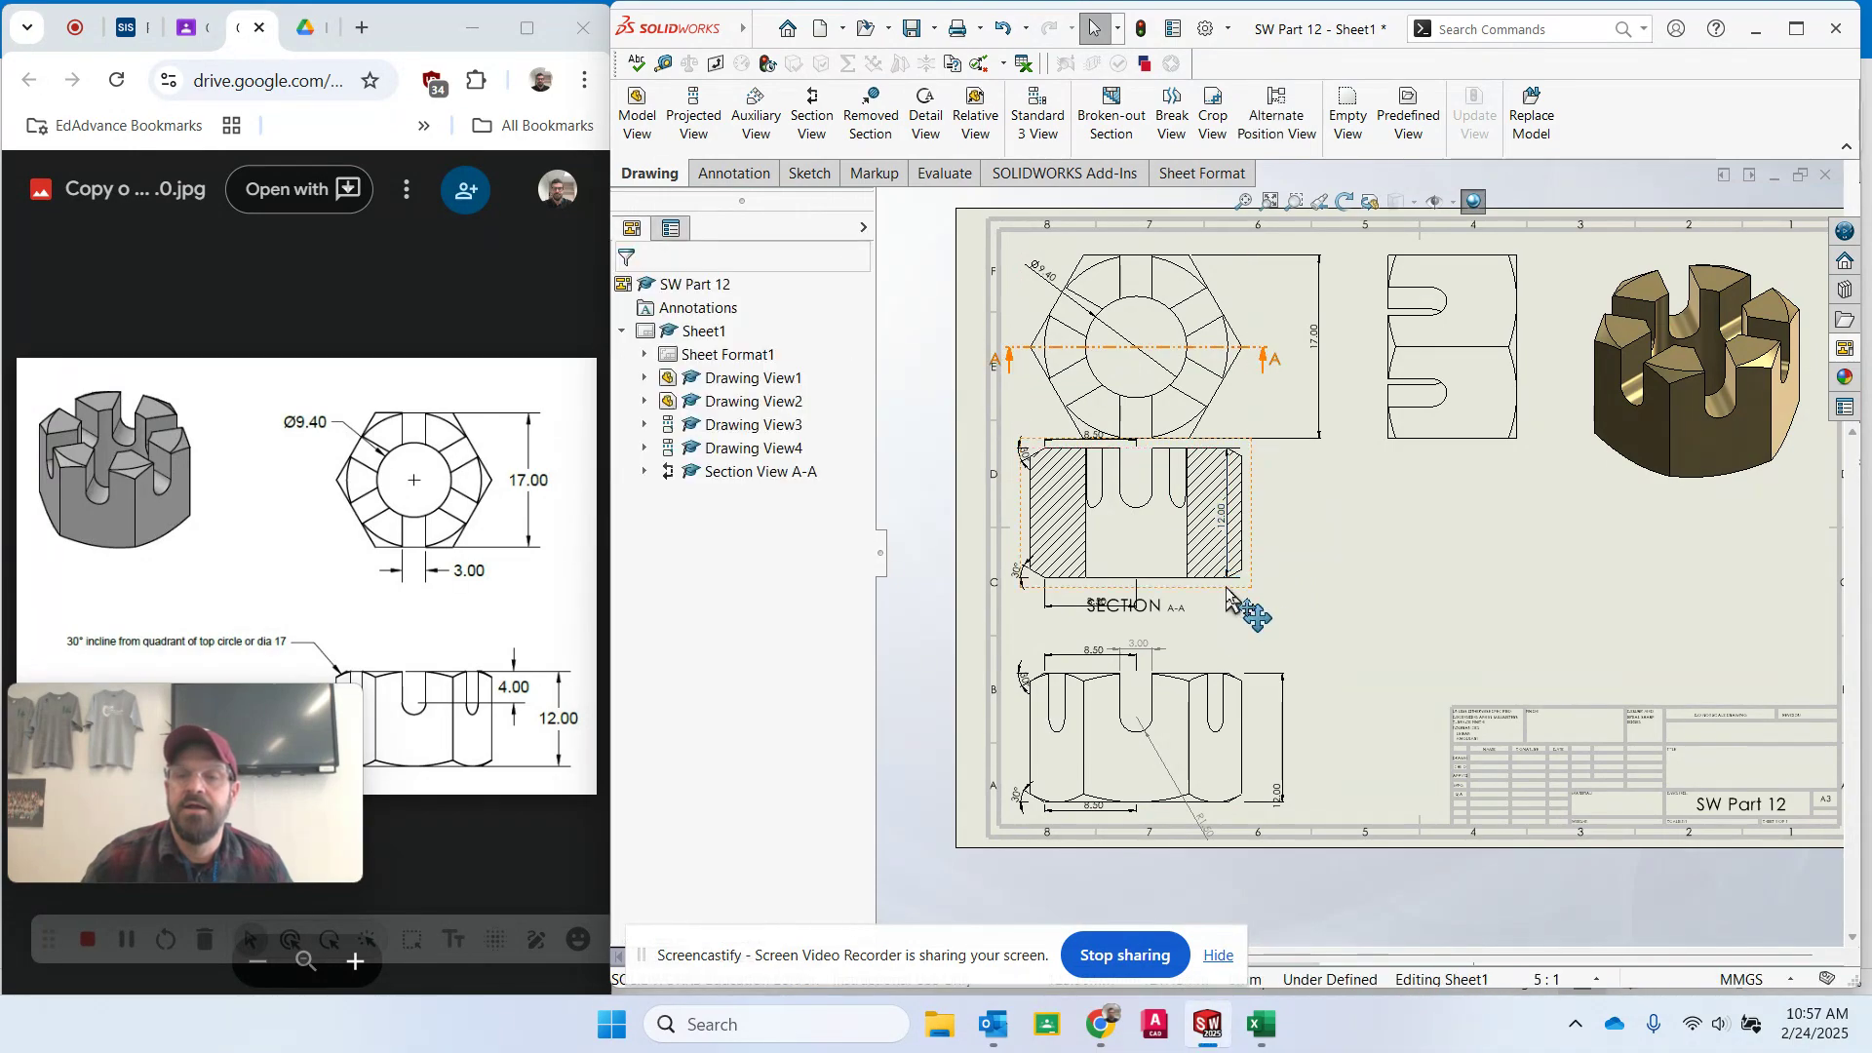
pyautogui.moveTo(1226, 591); pyautogui.dragTo(1243, 631)
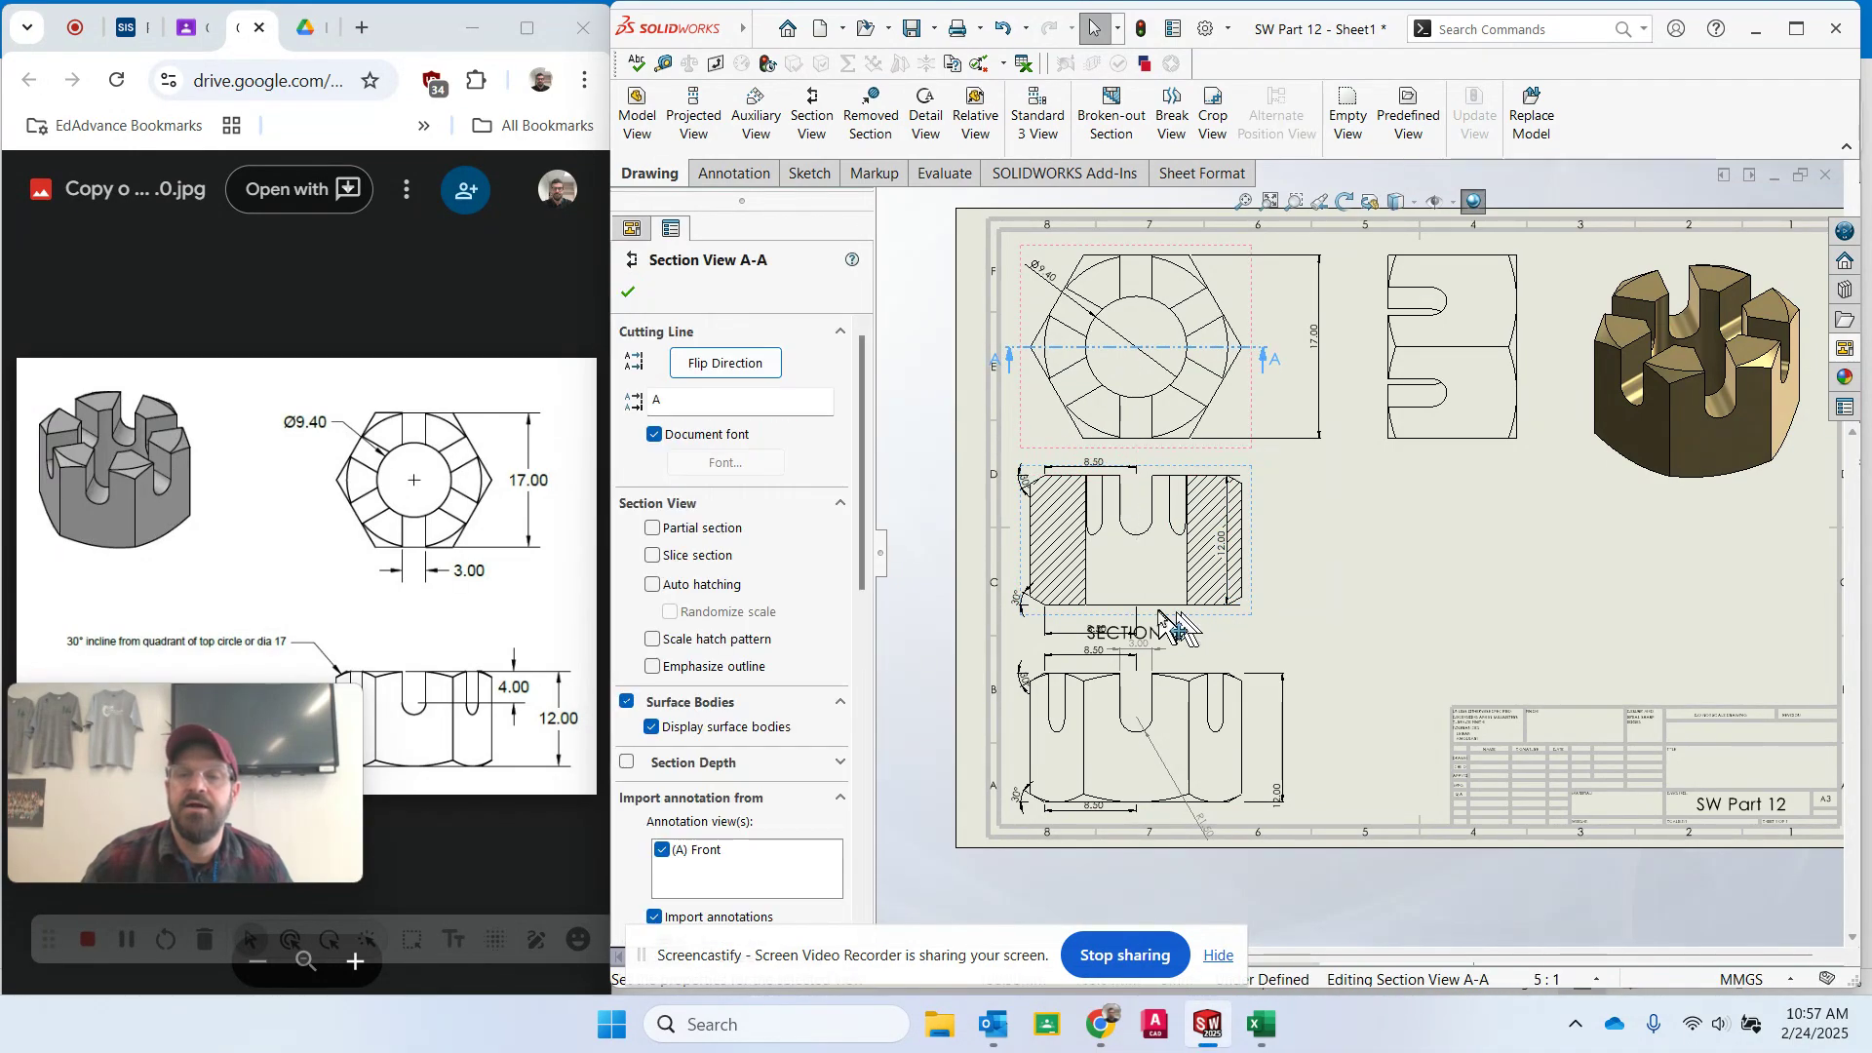
pyautogui.click(1099, 635)
pyautogui.press('Escape')
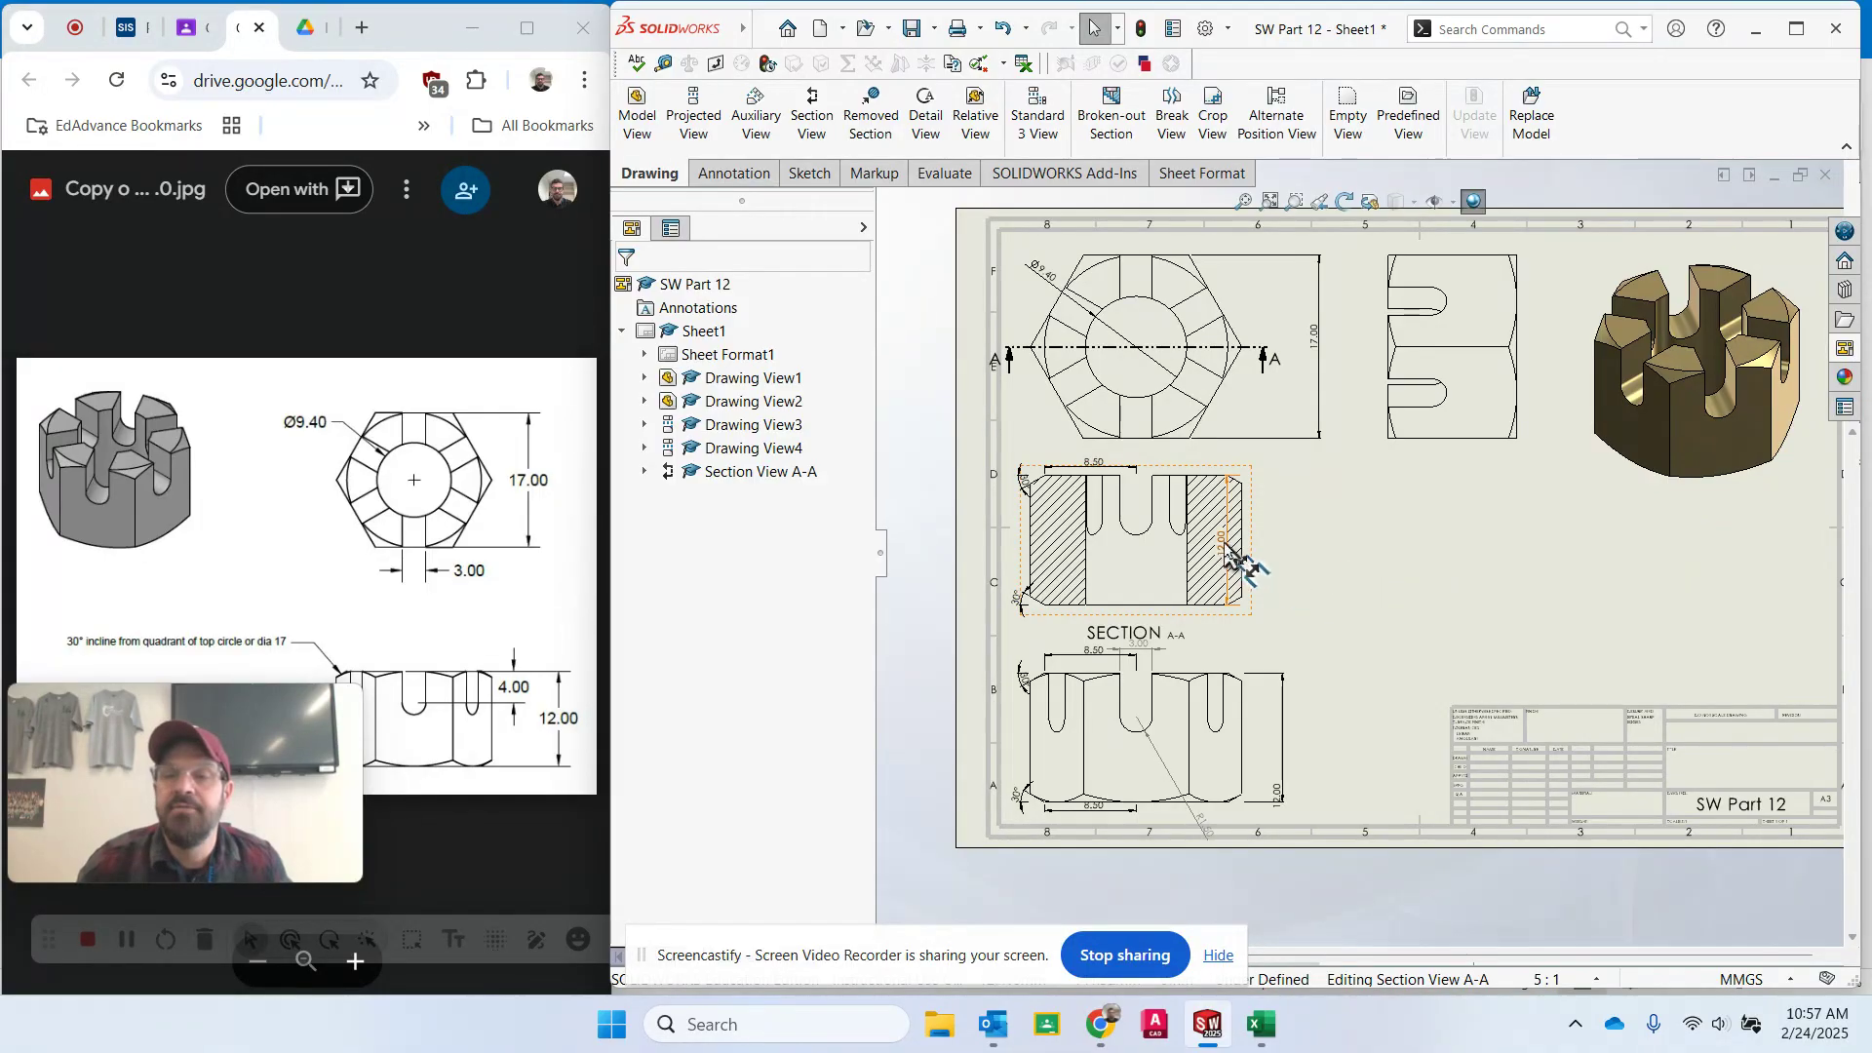
pyautogui.moveTo(1231, 553); pyautogui.dragTo(1285, 560)
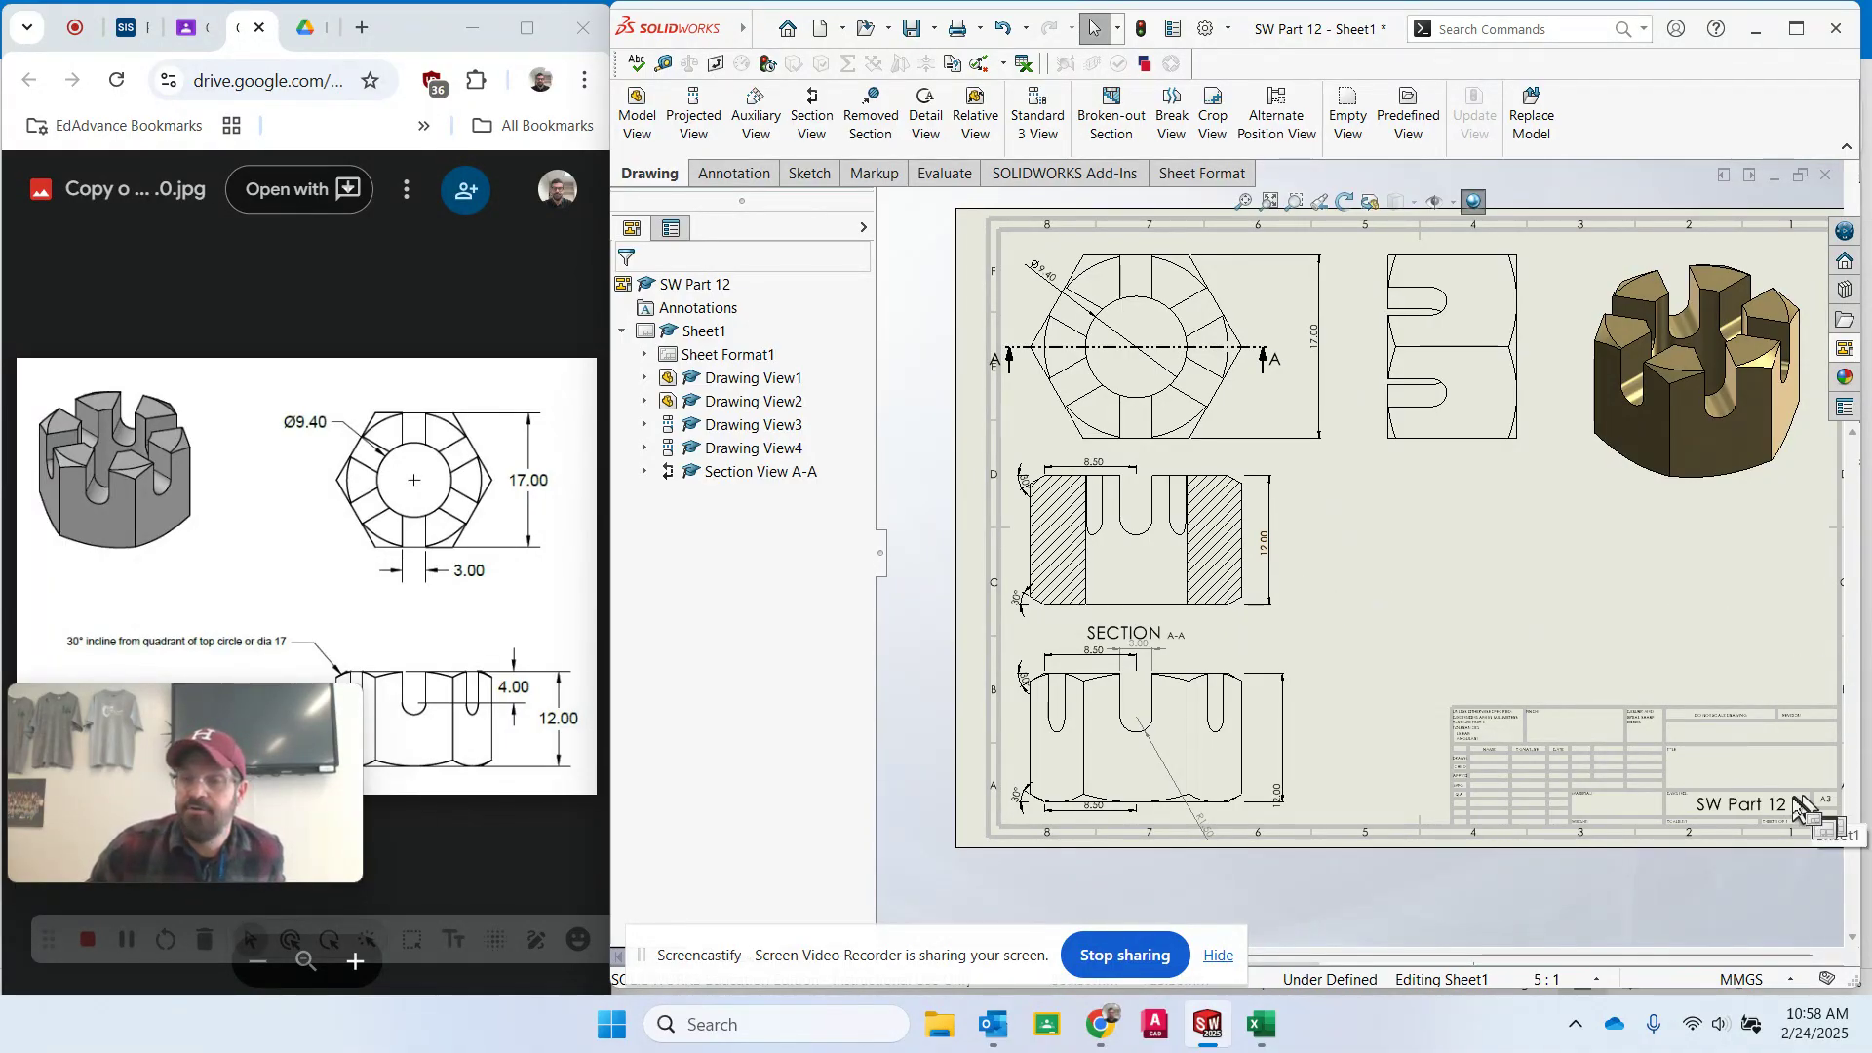
# - Delete the projected side view (Drawing View4) from the sheet
pyautogui.scroll(-4, 1813, 819)
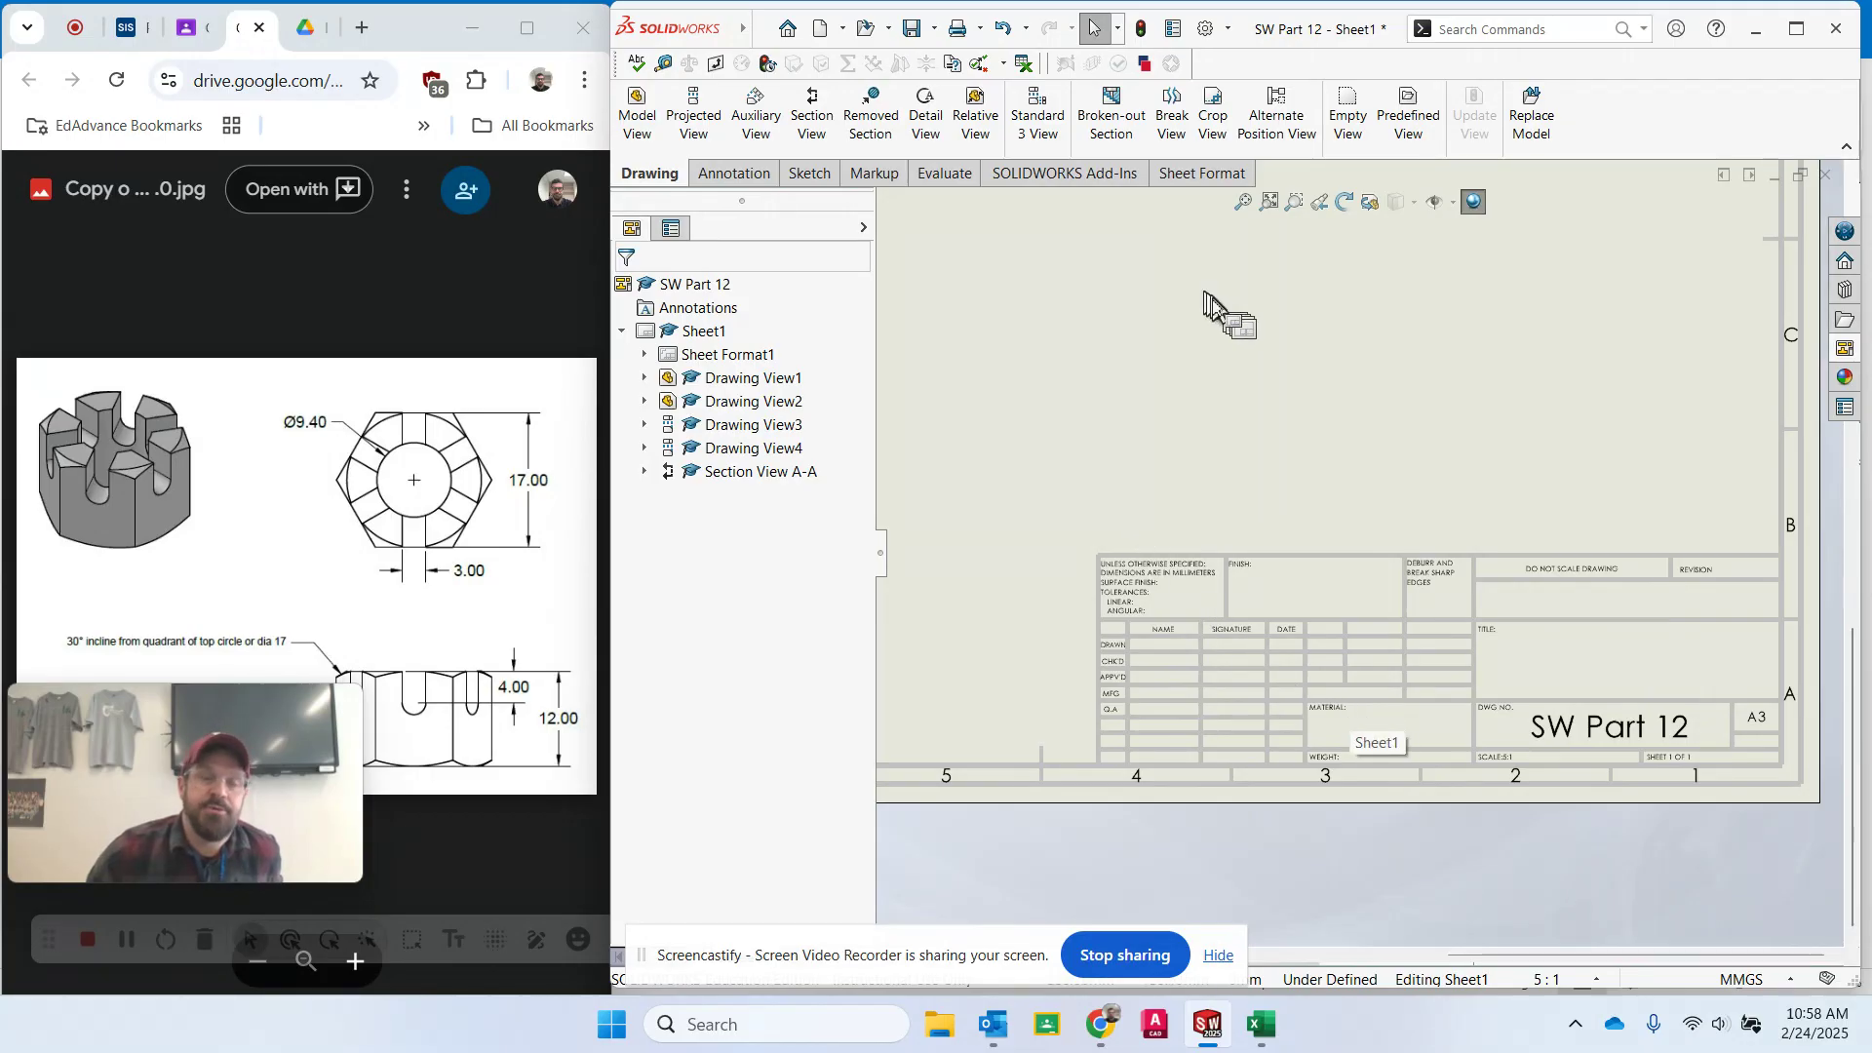
pyautogui.scroll(4, 1120, 388)
pyautogui.scroll(1, 1121, 388)
pyautogui.scroll(-2, 1201, 387)
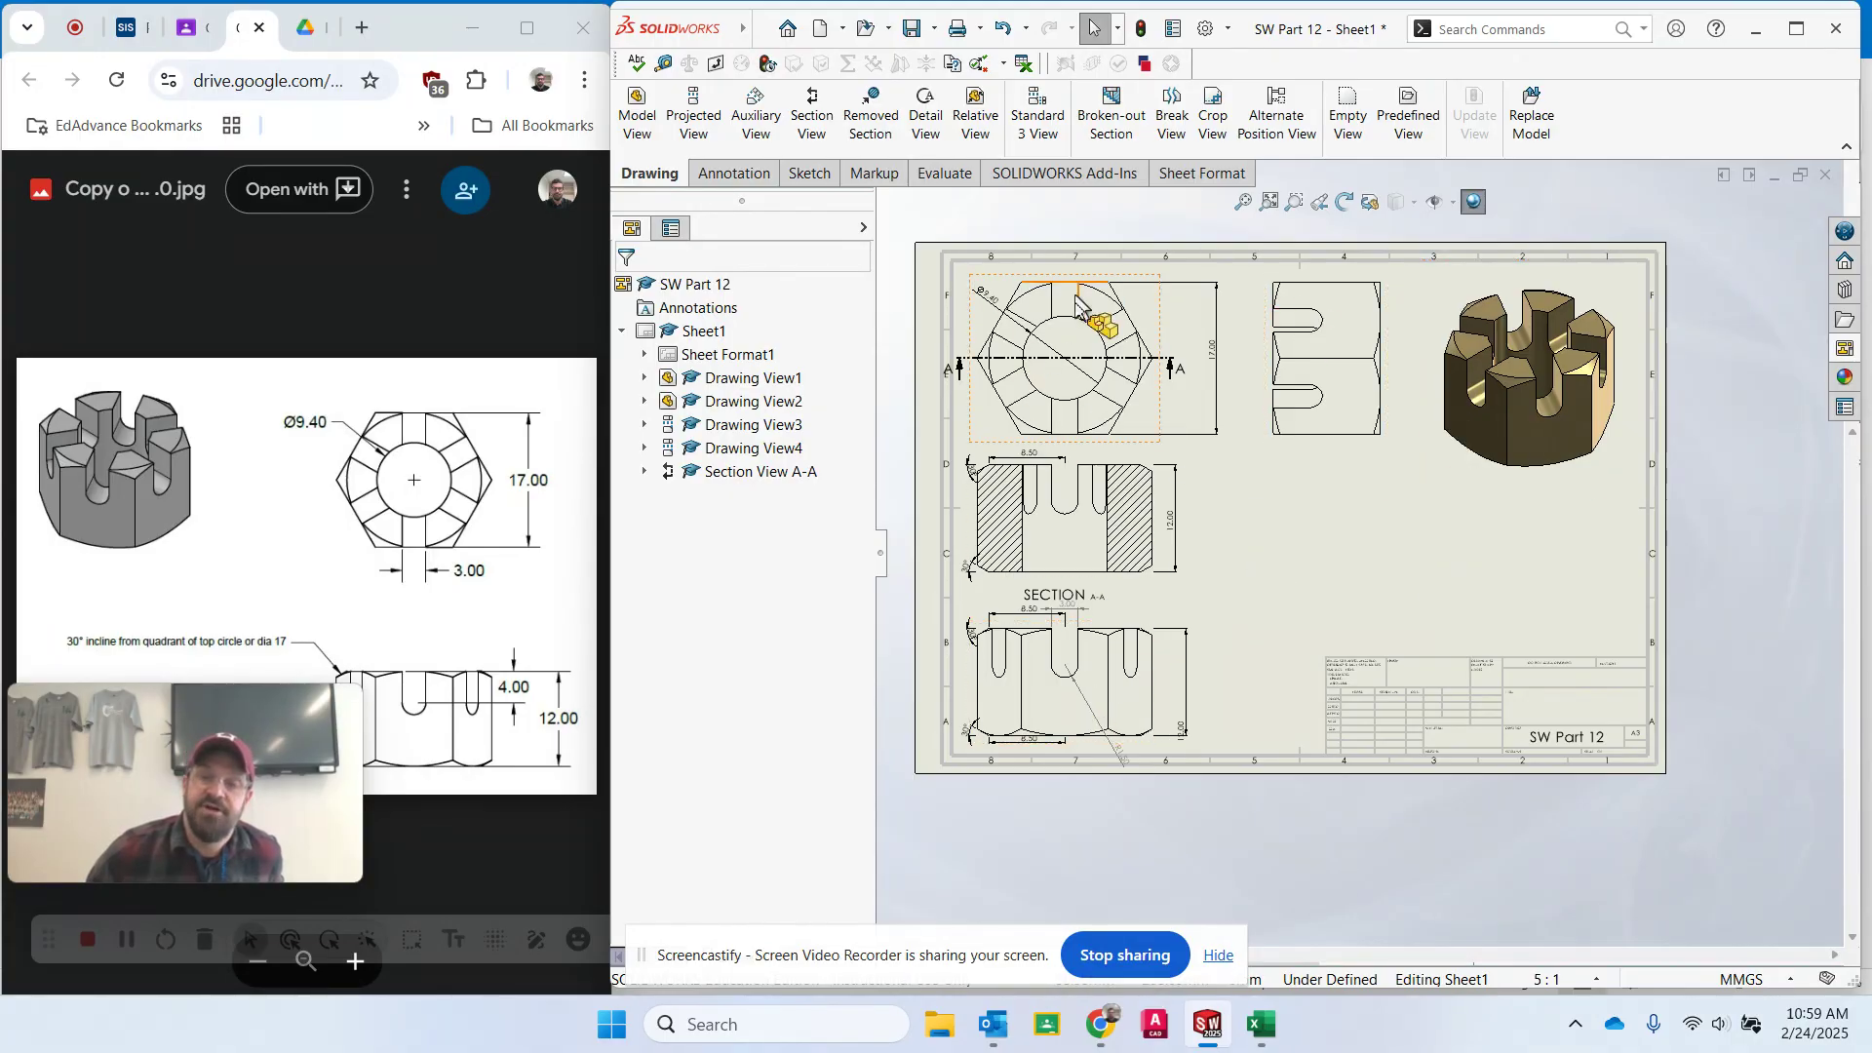
pyautogui.click(1366, 359)
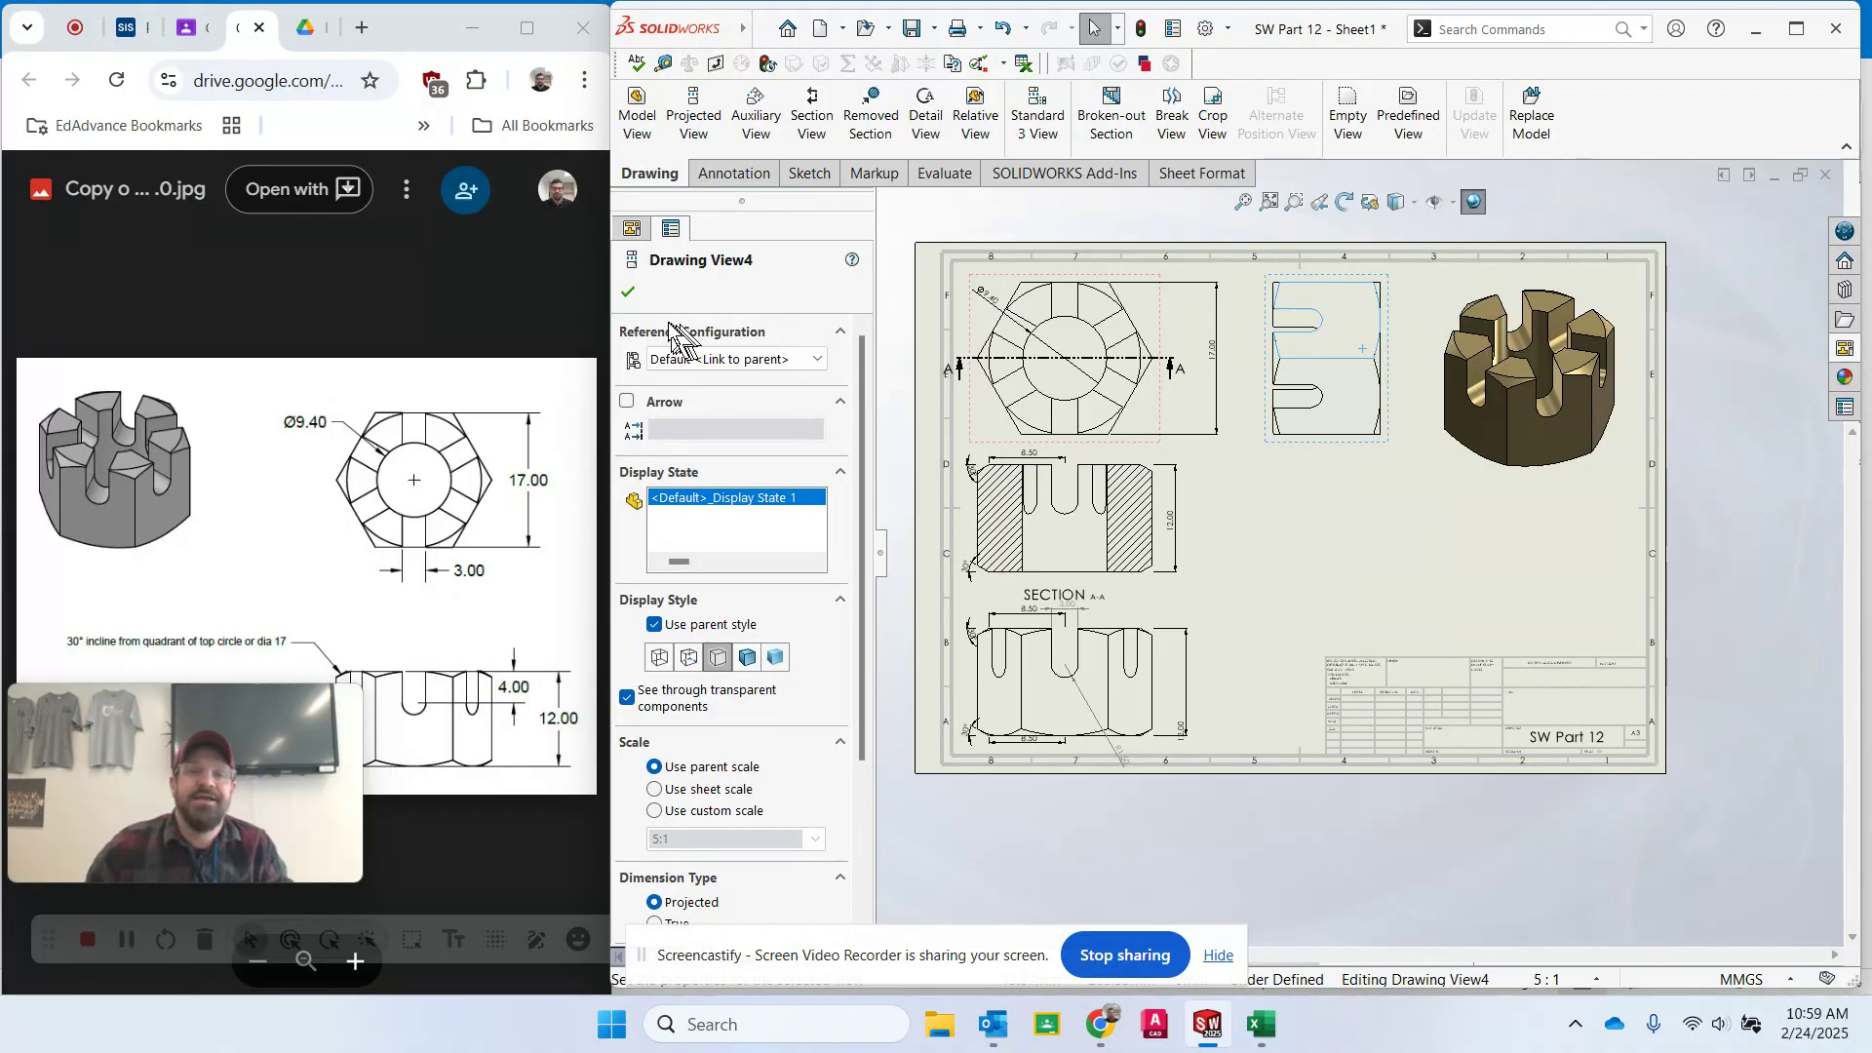
pyautogui.click(628, 292)
pyautogui.rightClick(1336, 396)
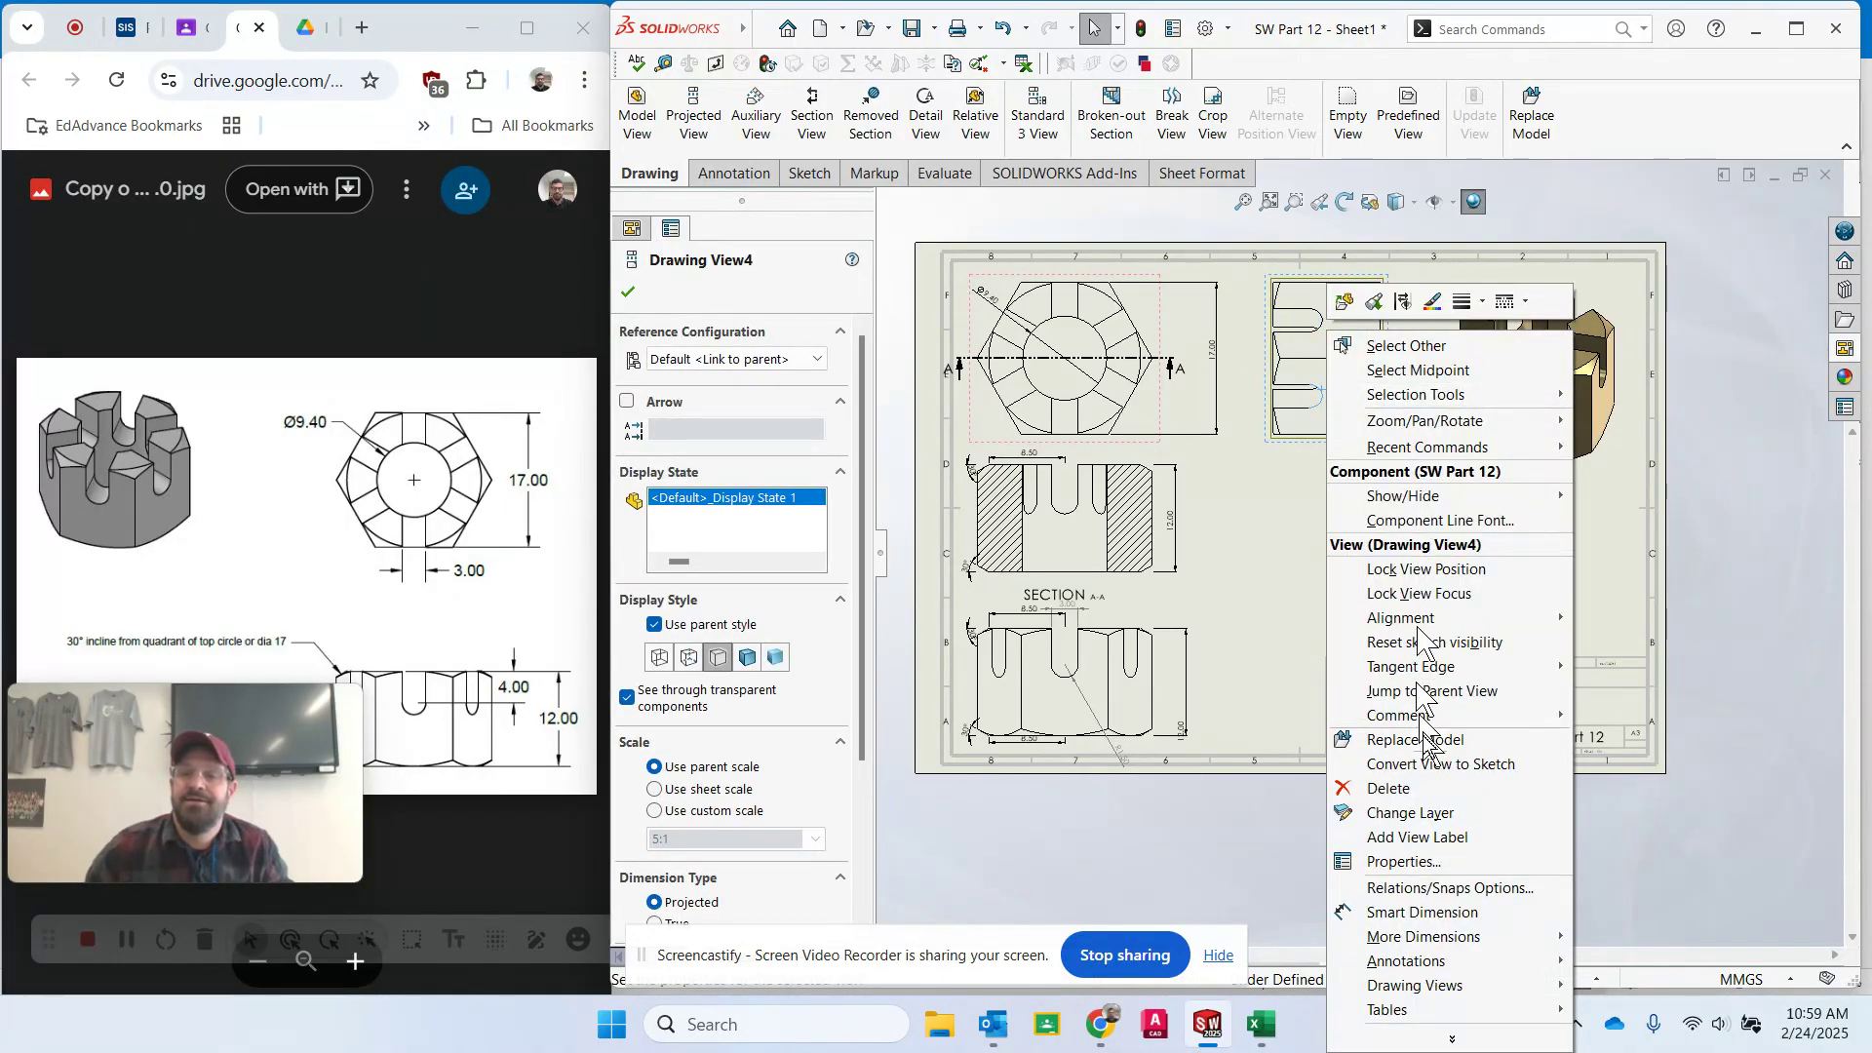
pyautogui.click(1428, 788)
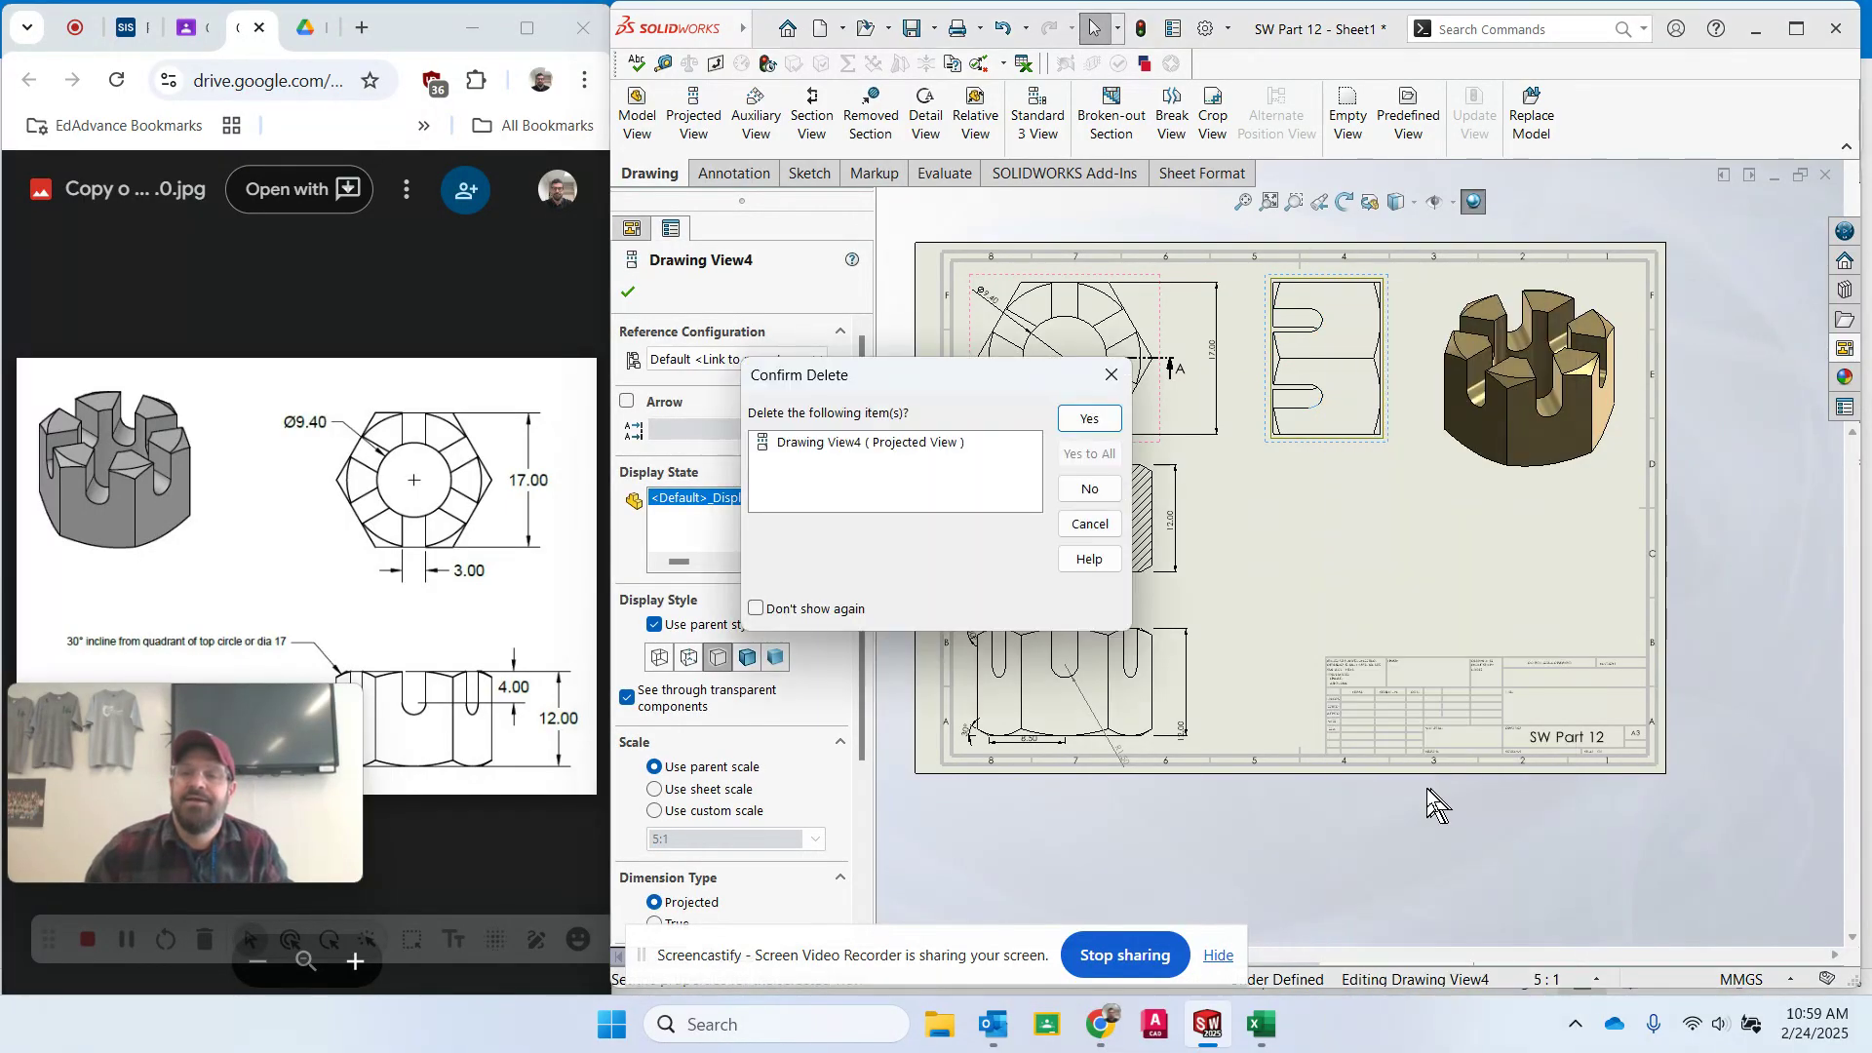
pyautogui.click(1091, 419)
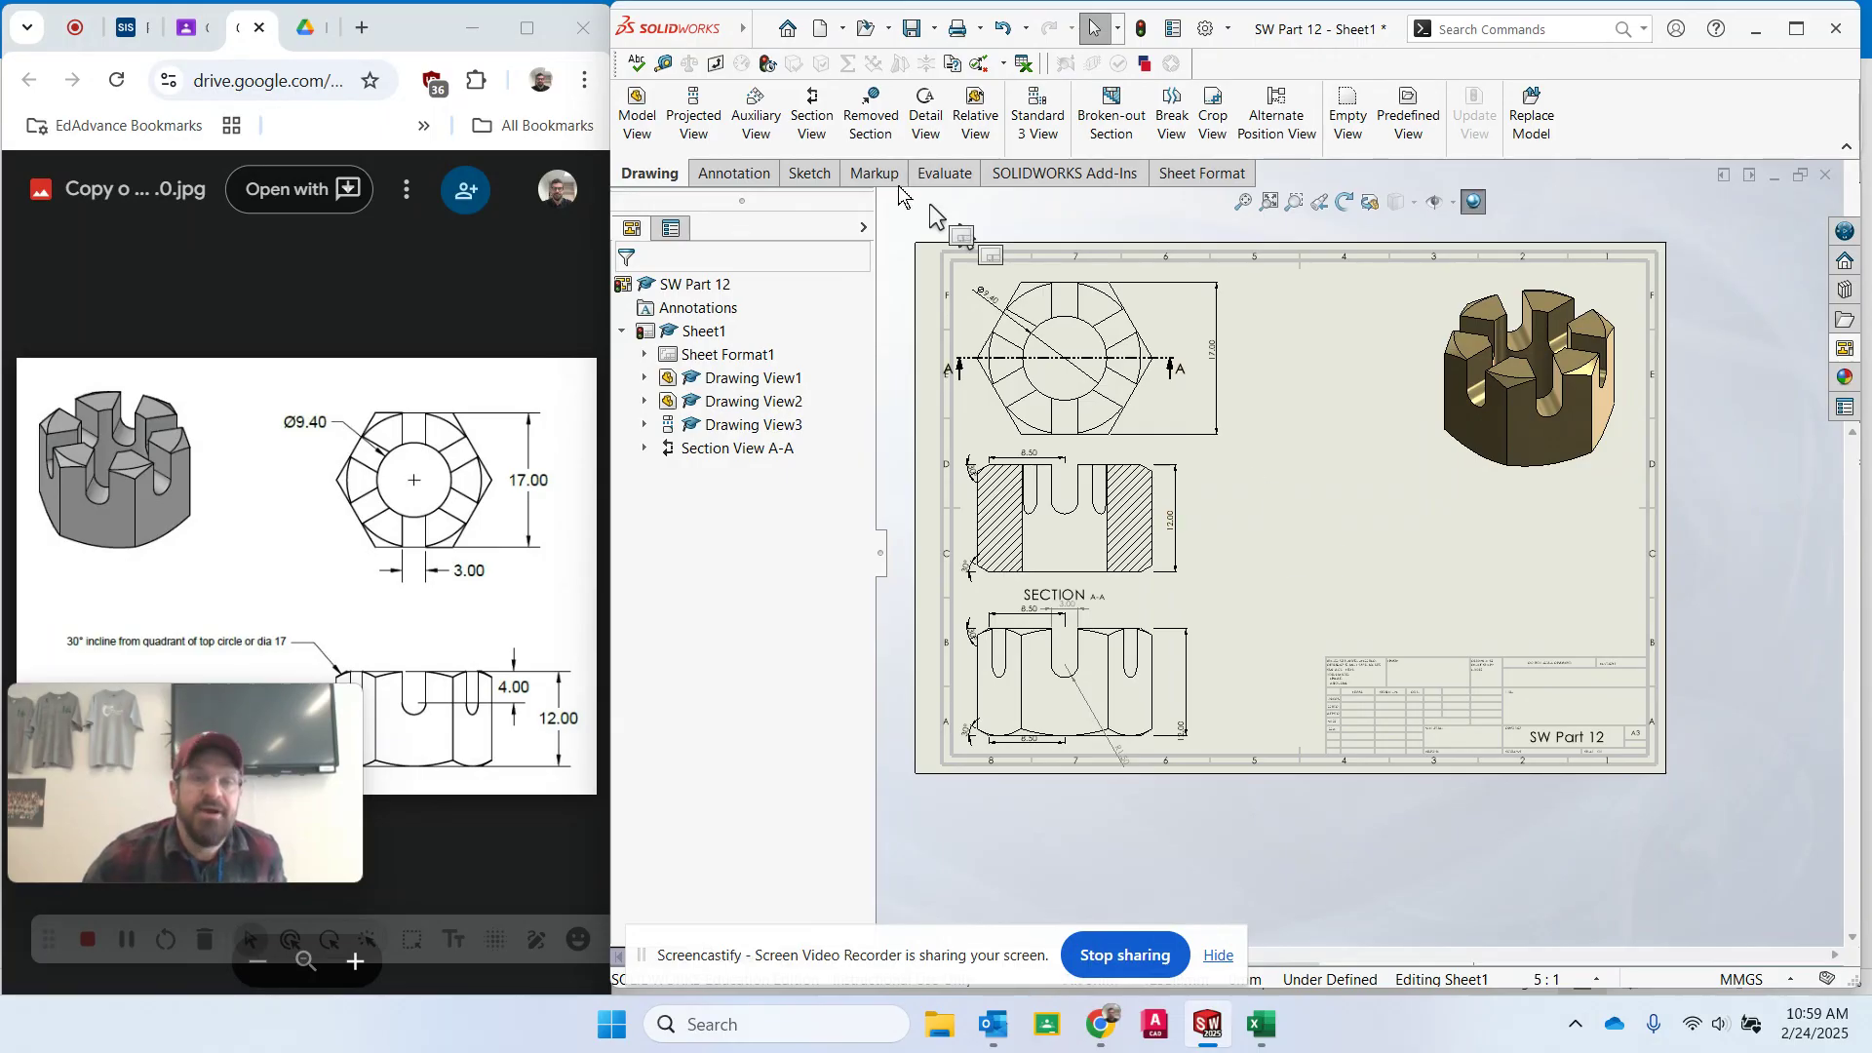
# - Save the drawing as SW Part 12 in SOLIDWORKS Drawing format, replacing the existing file
pyautogui.click(934, 28)
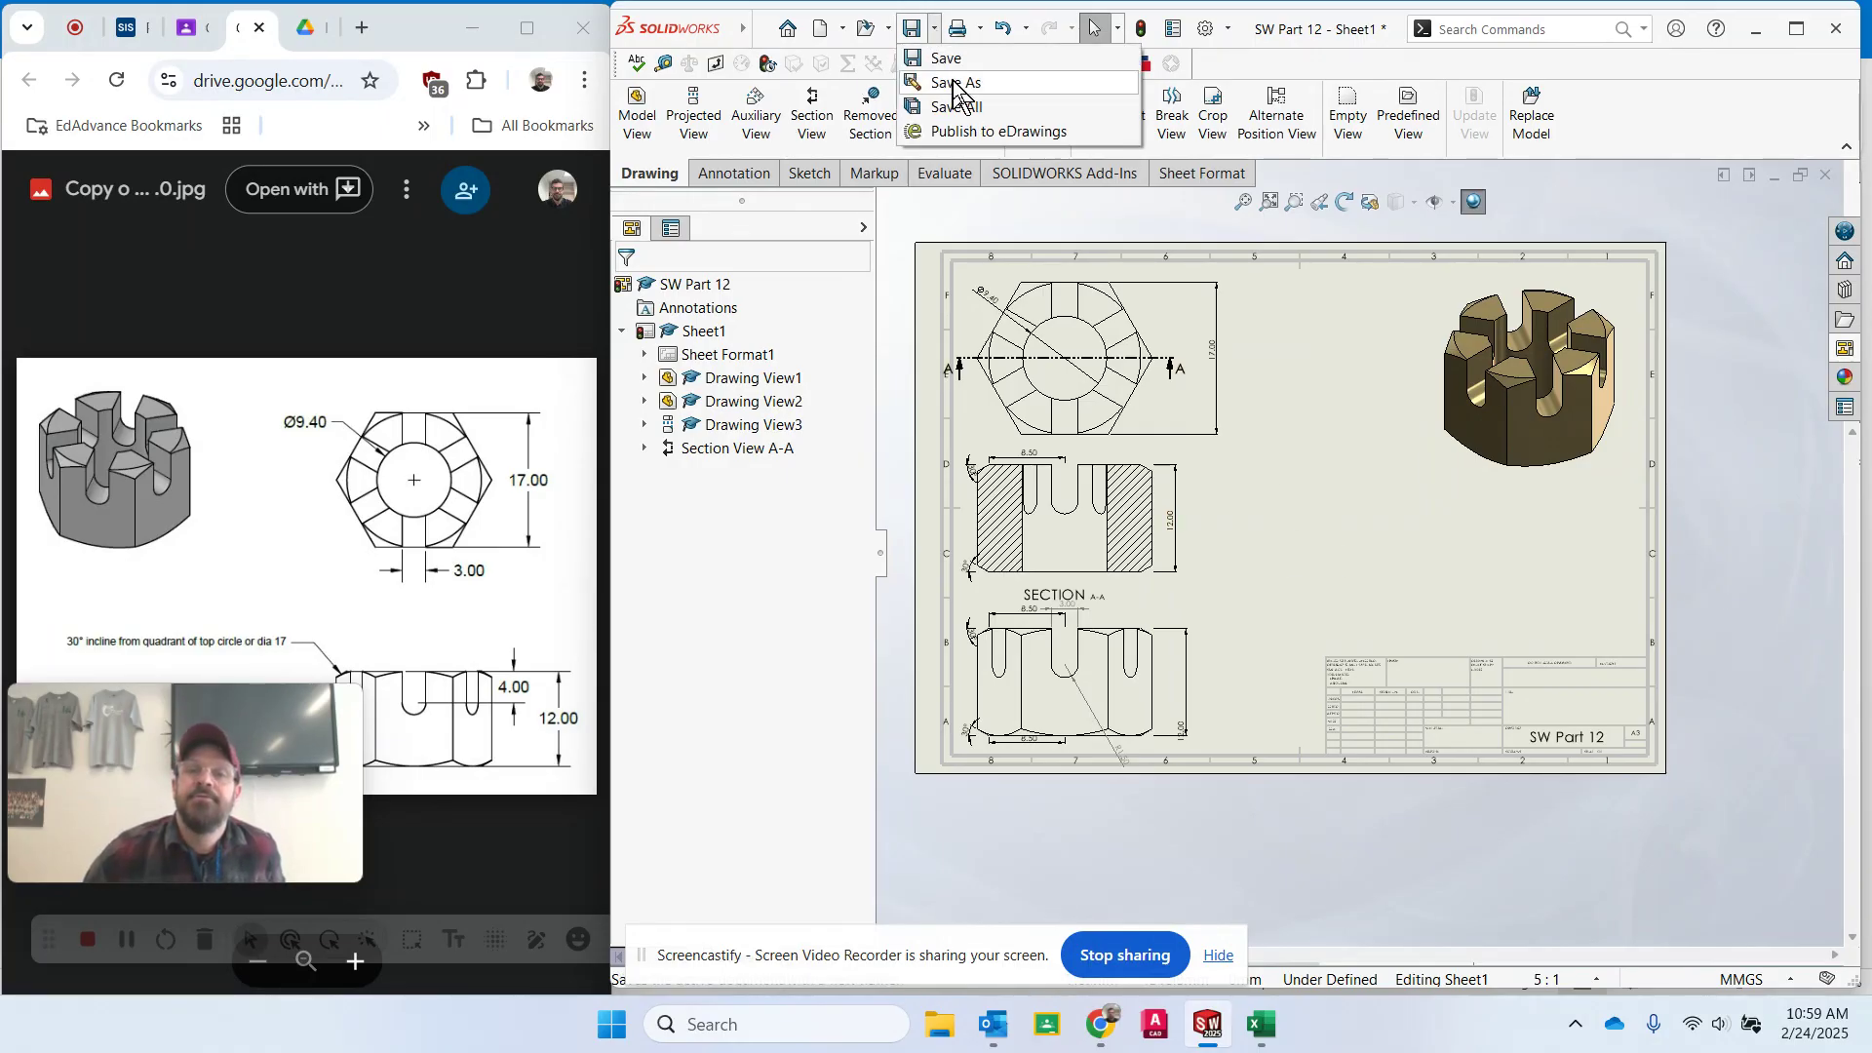
pyautogui.click(951, 80)
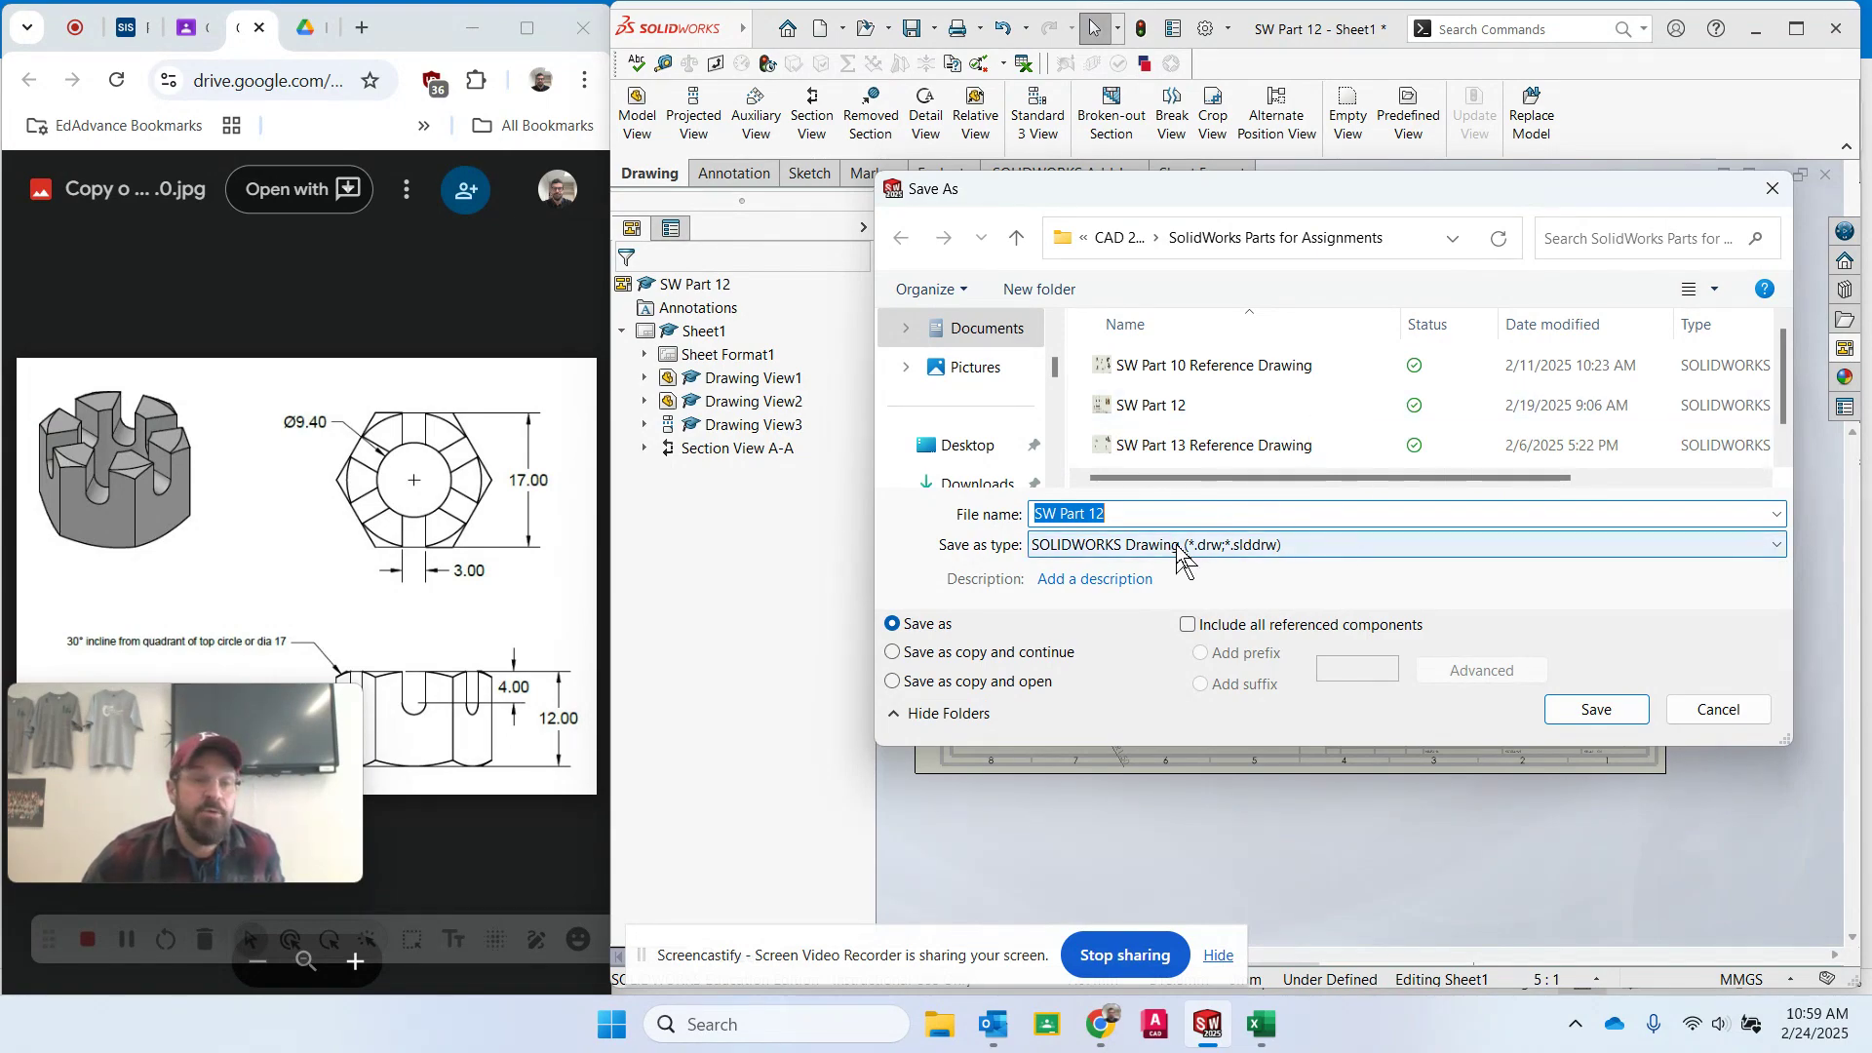
pyautogui.click(1273, 554)
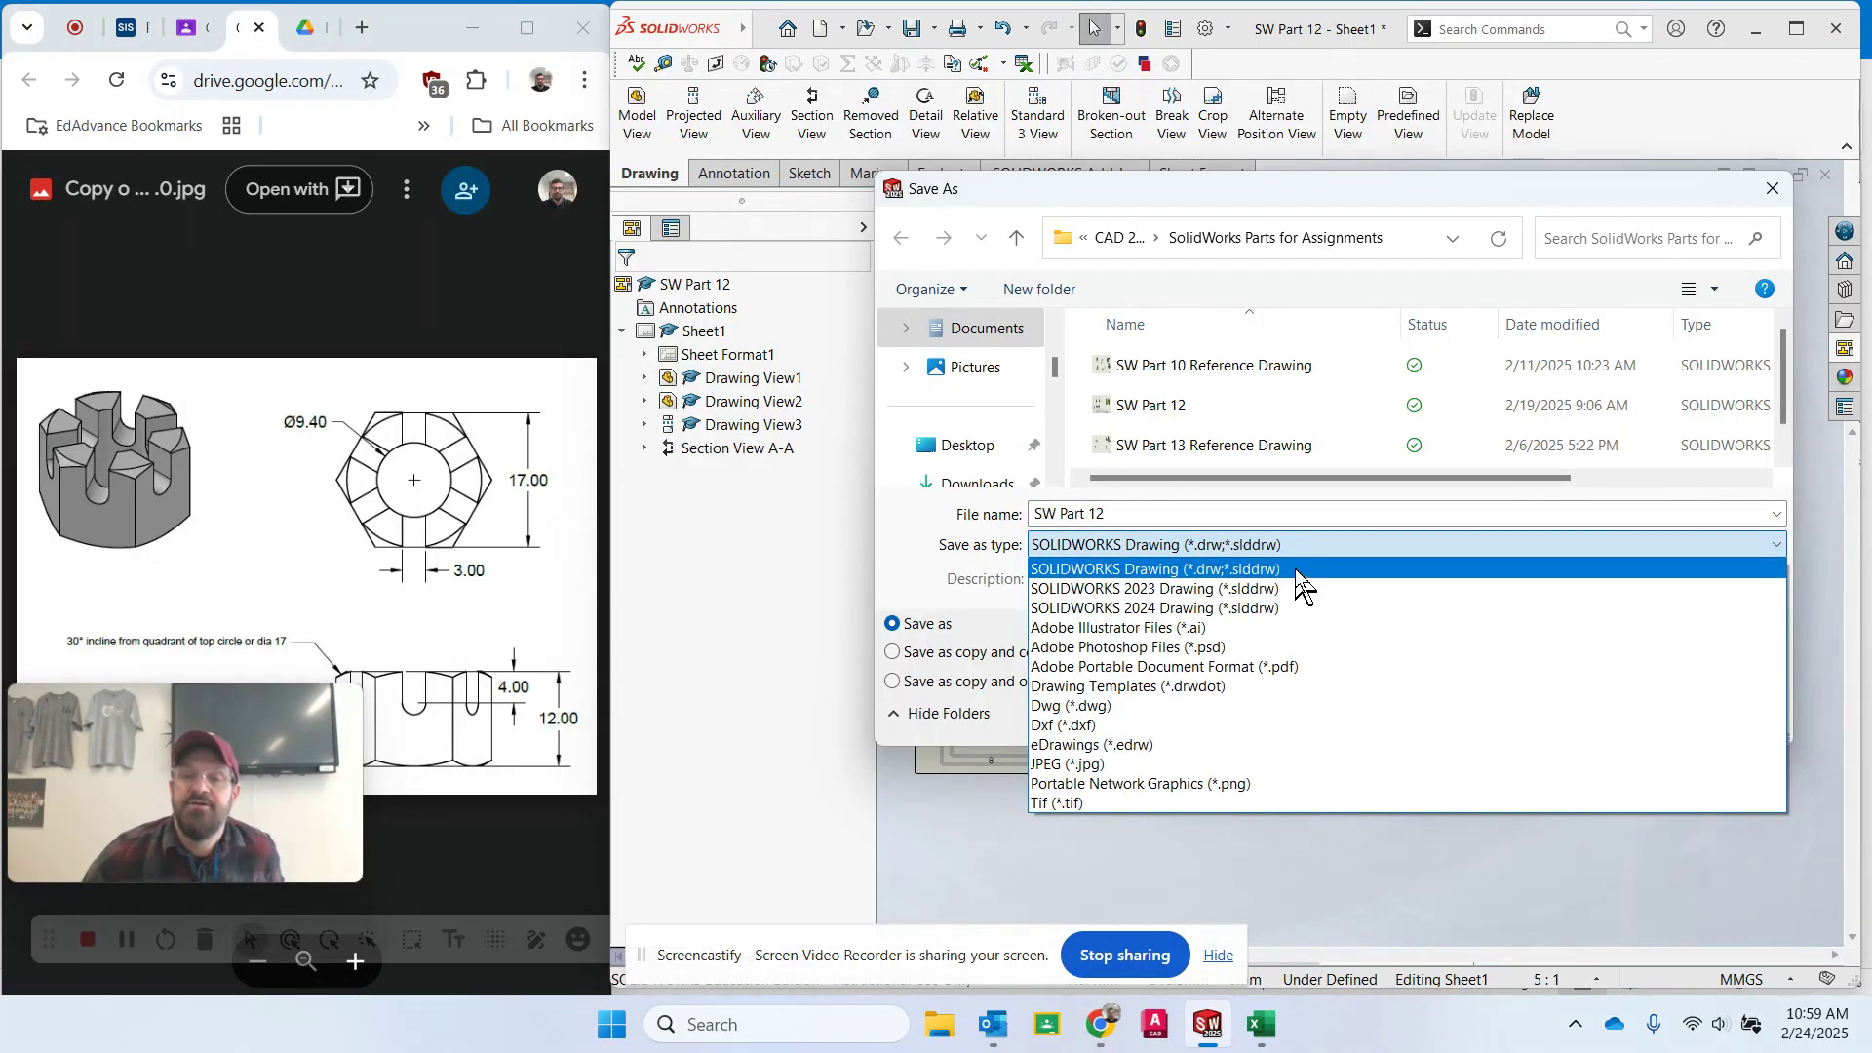
pyautogui.click(1301, 518)
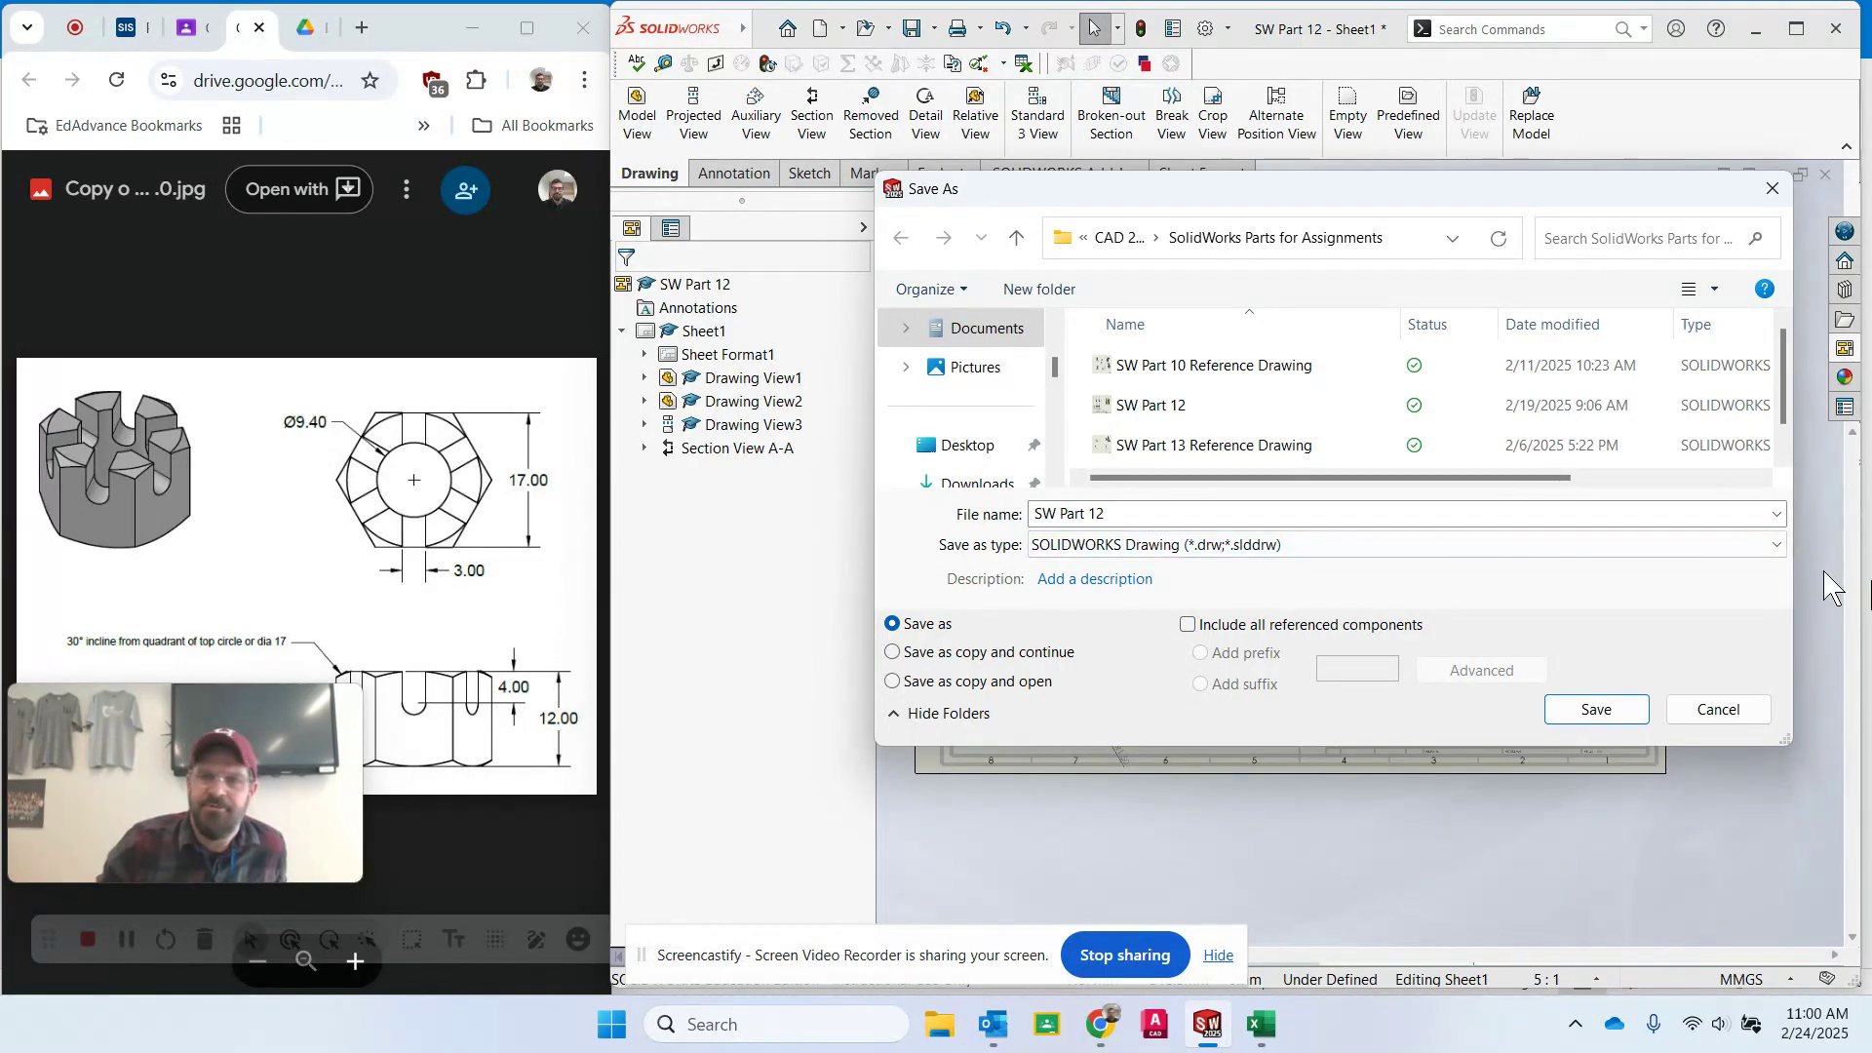
pyautogui.click(1586, 700)
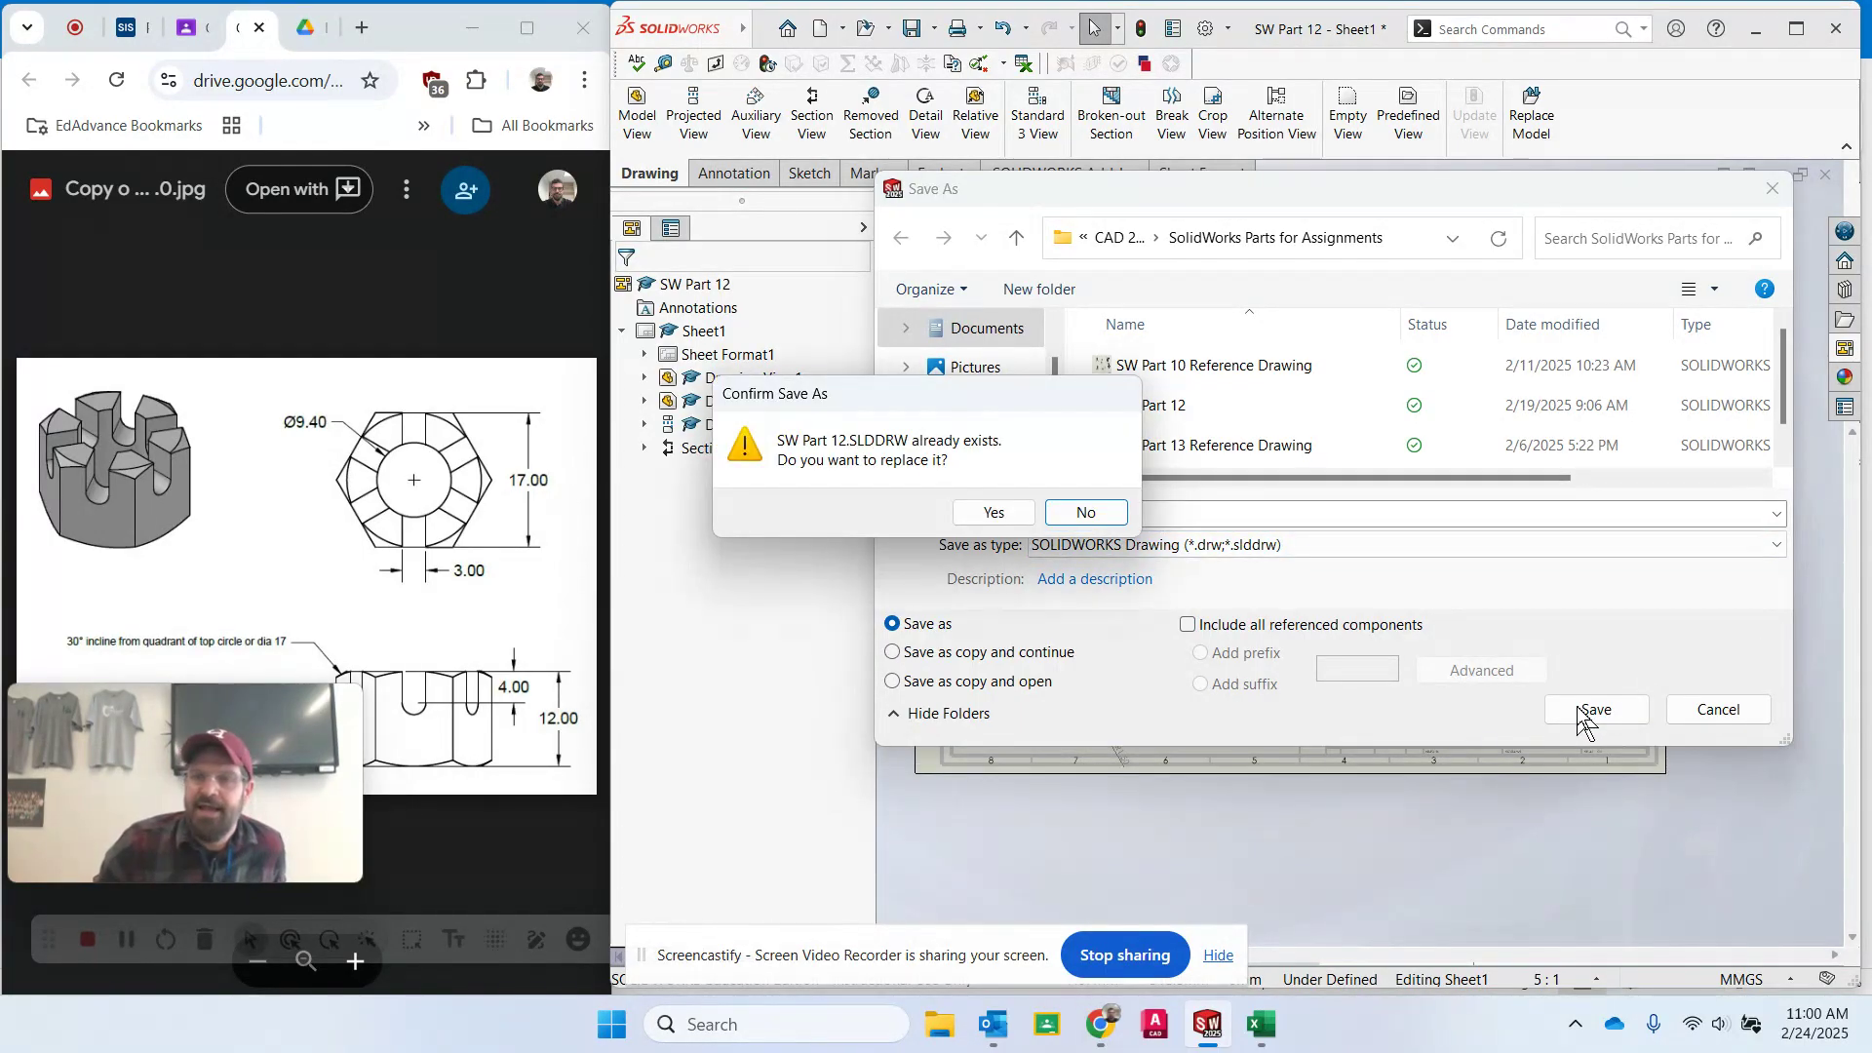
pyautogui.click(997, 512)
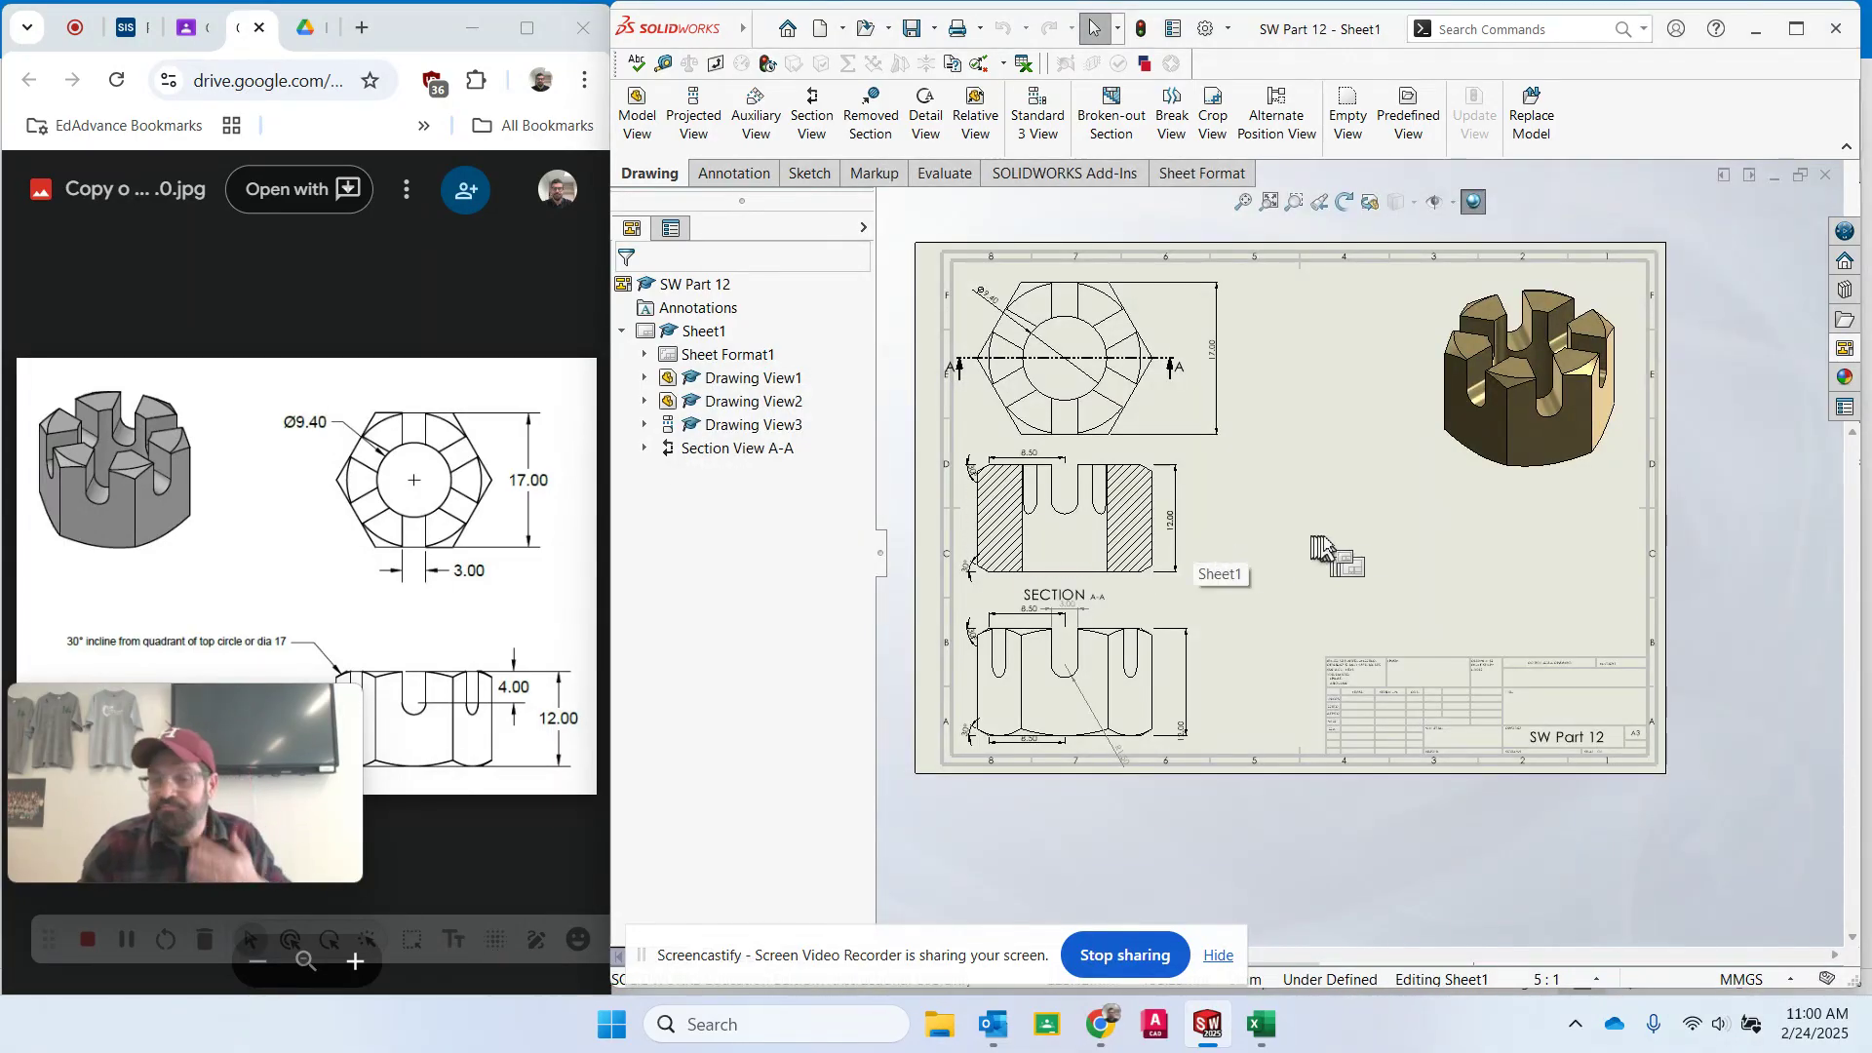